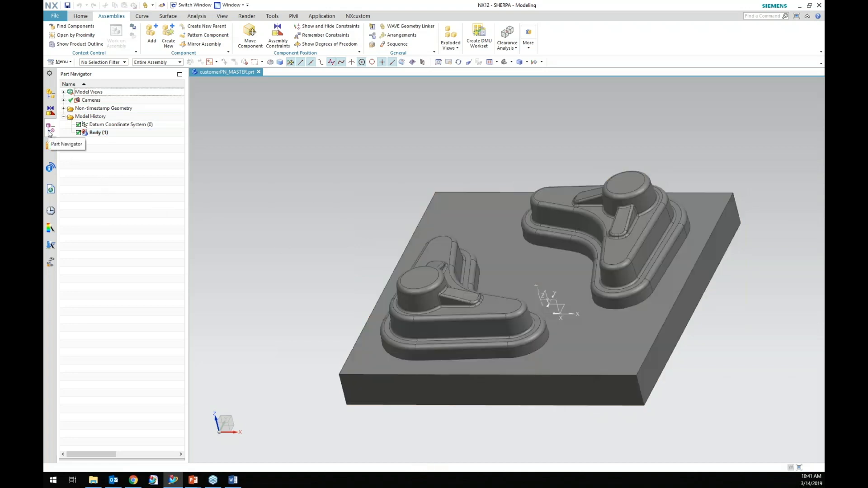
# Highlight the model's body by selecting it in the part navigator, then clear the selection.
pyautogui.click(104, 135)
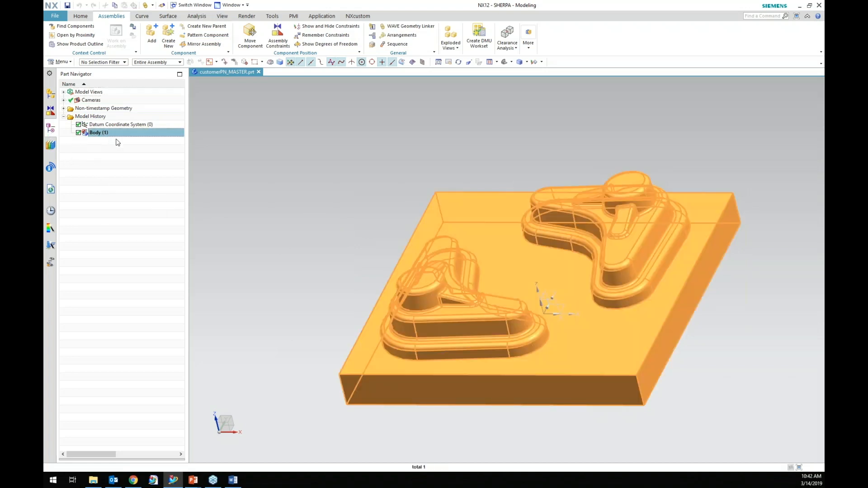
pyautogui.click(117, 143)
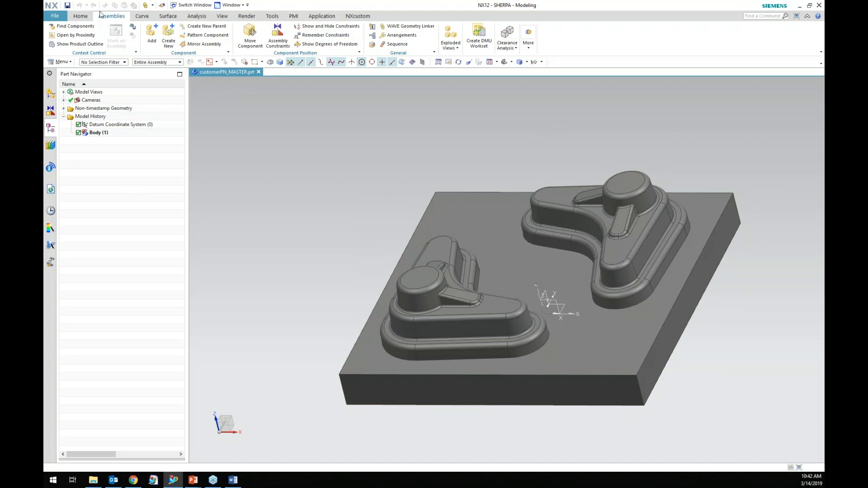
pyautogui.click(429, 27)
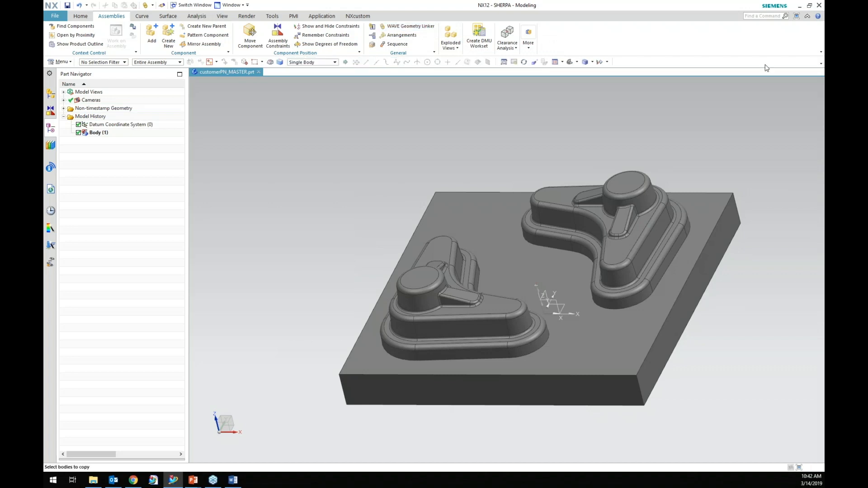
pyautogui.moveTo(253, 192); pyautogui.dragTo(239, 94)
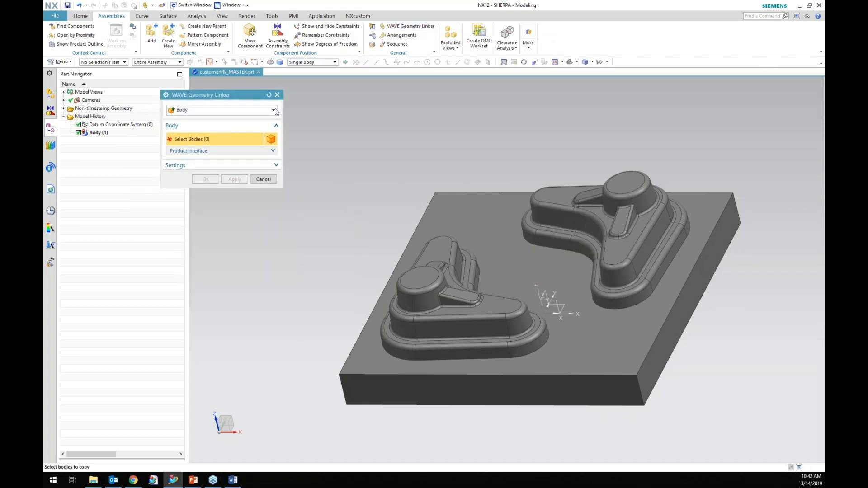
pyautogui.click(274, 110)
pyautogui.click(275, 110)
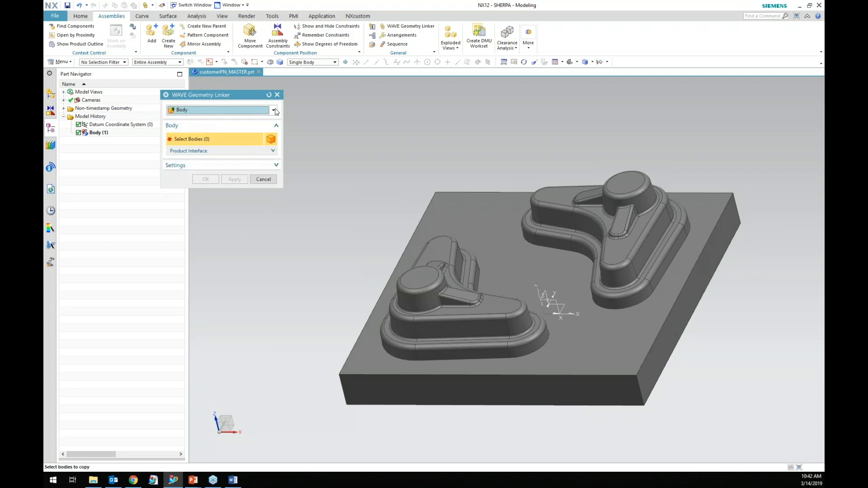
pyautogui.click(275, 165)
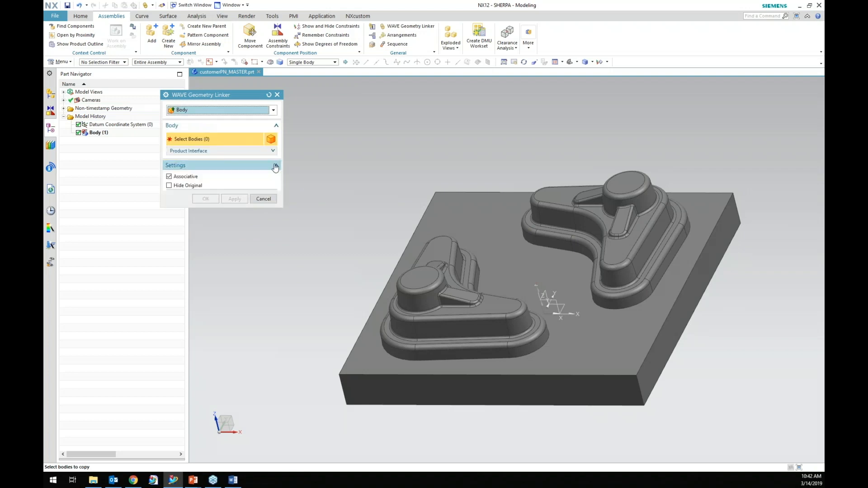
pyautogui.click(246, 110)
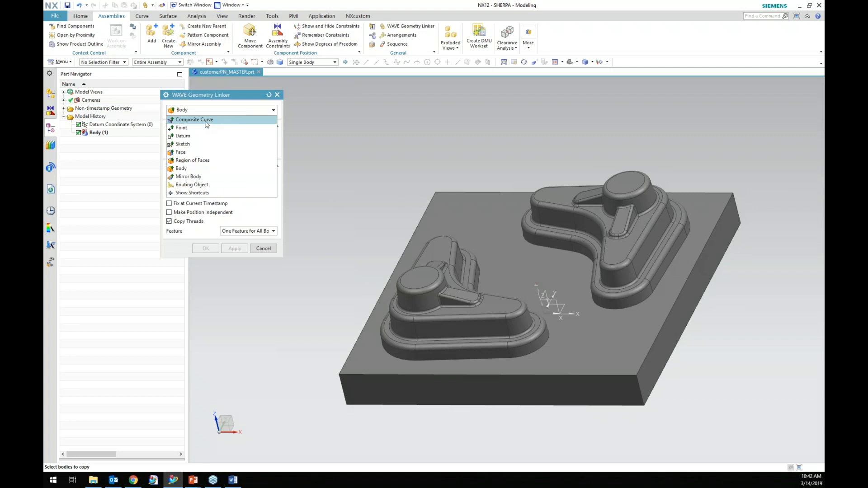
pyautogui.click(191, 169)
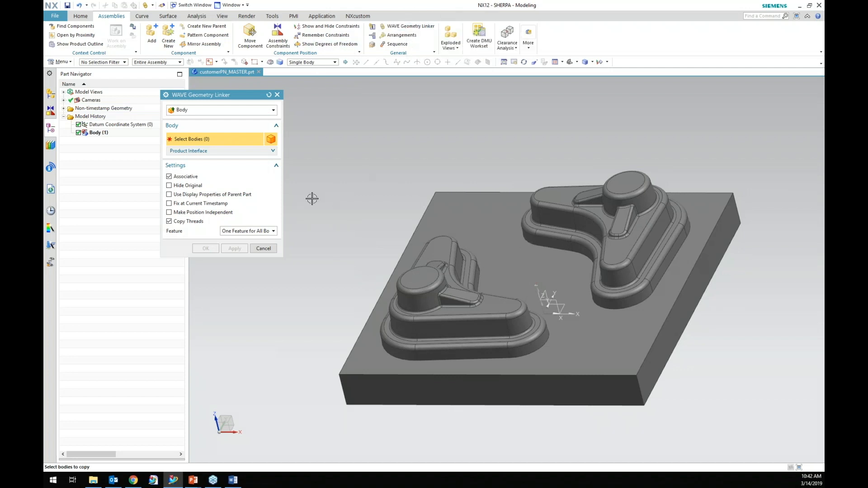
pyautogui.click(262, 249)
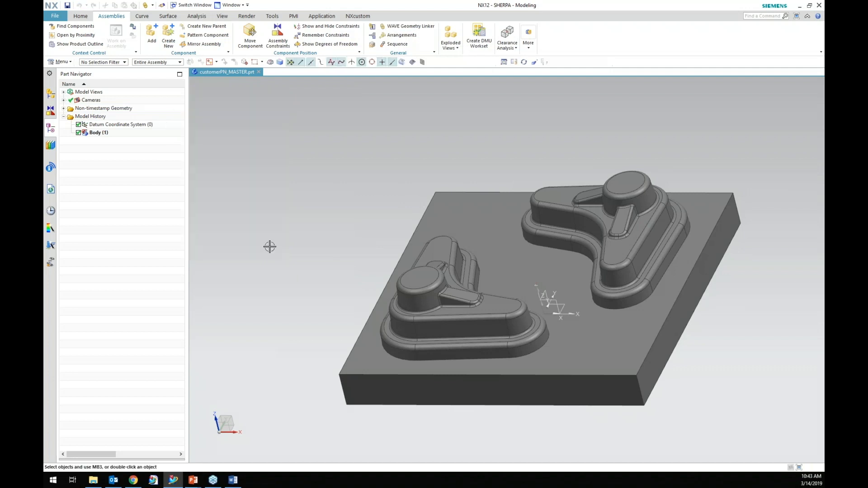
# Create a new assembly file named customerPN_PROCESS_MASTER.prt from the Assembly template in millimetres.
pyautogui.click(50, 17)
pyautogui.click(475, 172)
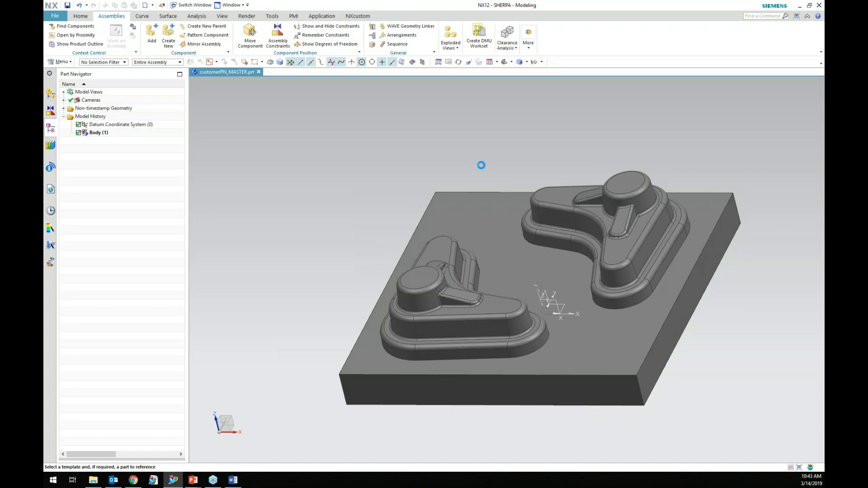
pyautogui.click(156, 268)
pyautogui.moveTo(238, 64); pyautogui.dragTo(349, 88)
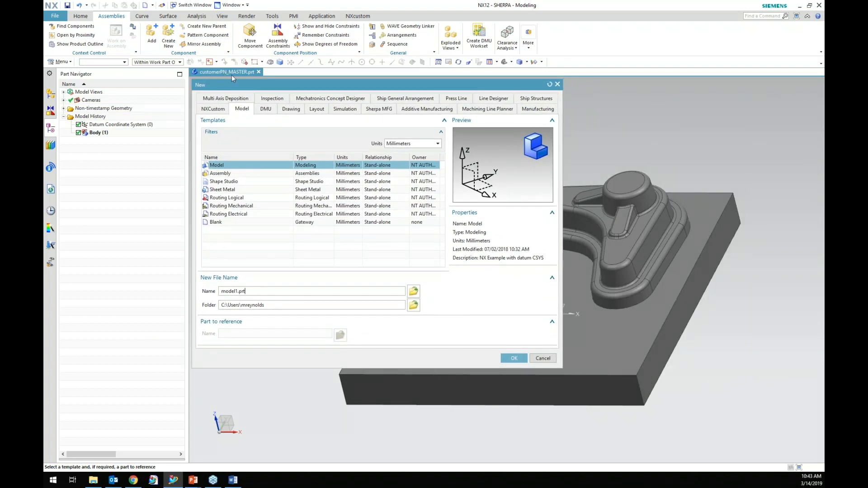
pyautogui.doubleClick(238, 291)
pyautogui.click(240, 291)
pyautogui.click(251, 175)
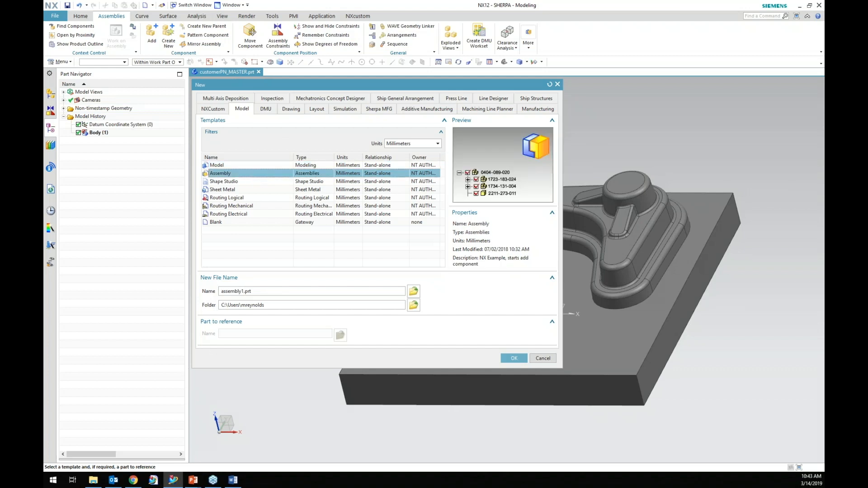
pyautogui.press('BackSpace')
pyautogui.press('BackSpace')
pyautogui.press('BackSpace')
pyautogui.press('BackSpace')
pyautogui.press('BackSpace')
pyautogui.press('BackSpace')
pyautogui.press('BackSpace')
pyautogui.press('BackSpace')
pyautogui.press('BackSpace')
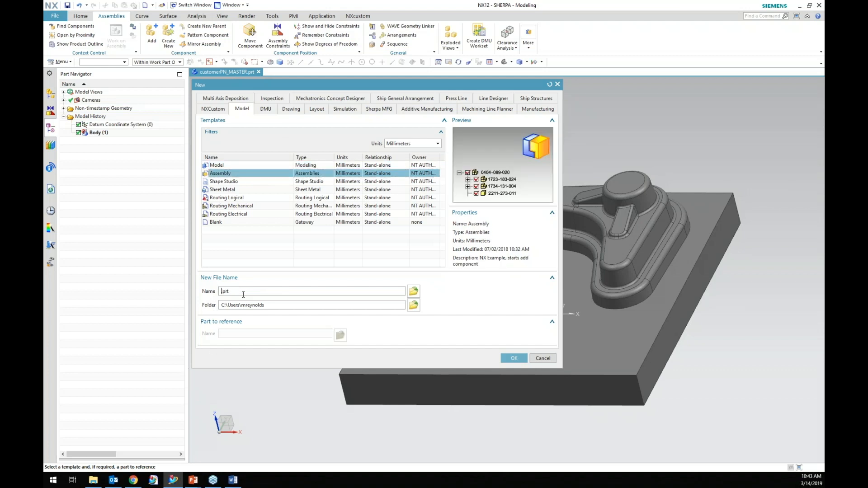
pyautogui.write('customerPN_PROCESS_MASTER')
pyautogui.click(513, 359)
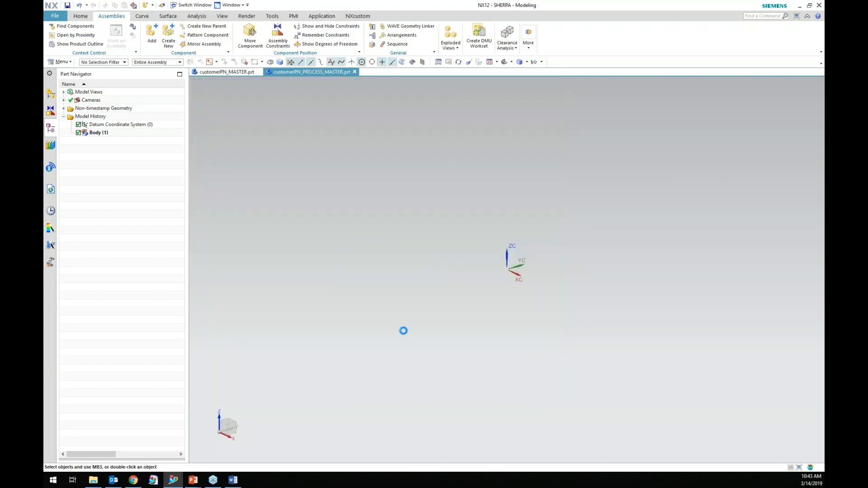
# Add customerPN_MASTER.prt as a component at the assembly origin and accept a fix constraint for it.
pyautogui.click(227, 134)
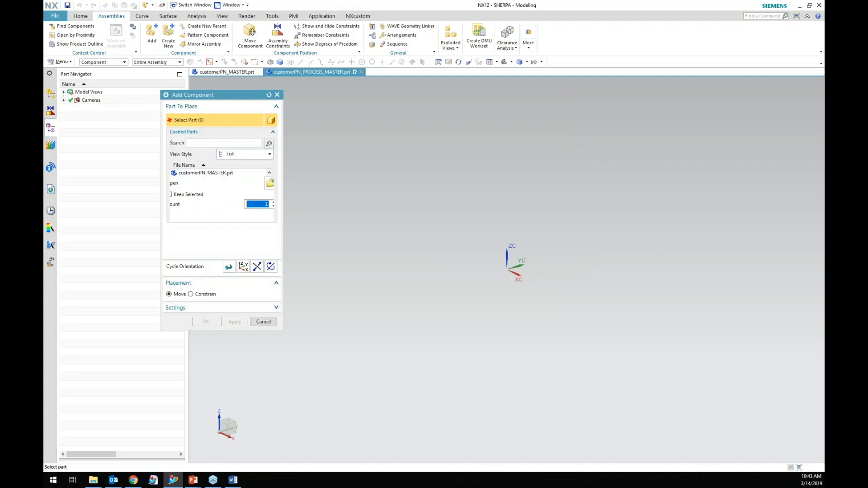
pyautogui.click(278, 94)
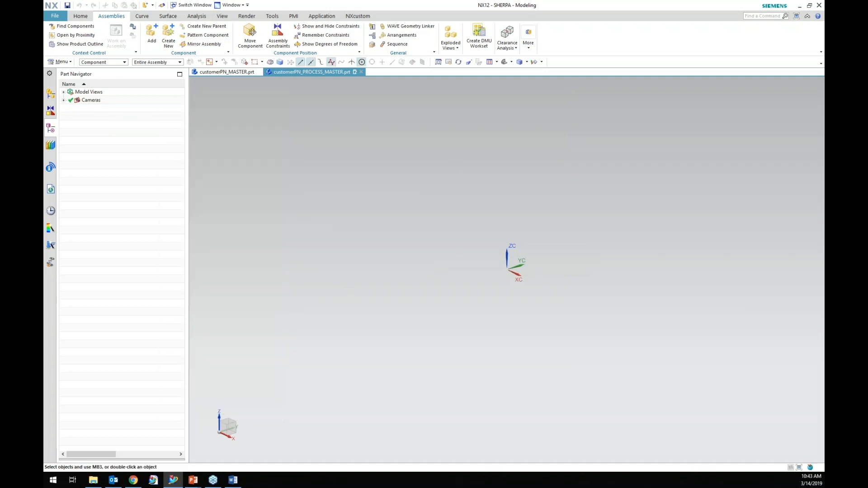
pyautogui.click(149, 38)
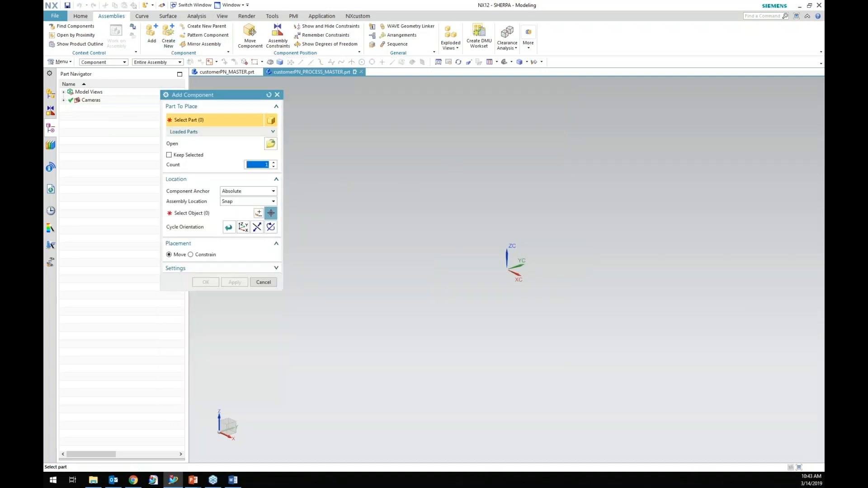
pyautogui.click(261, 132)
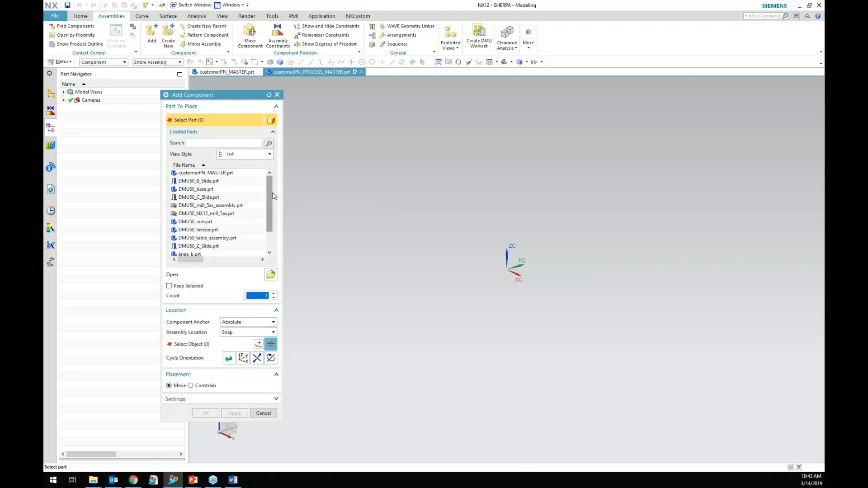
pyautogui.moveTo(270, 199); pyautogui.dragTo(273, 178)
pyautogui.click(222, 173)
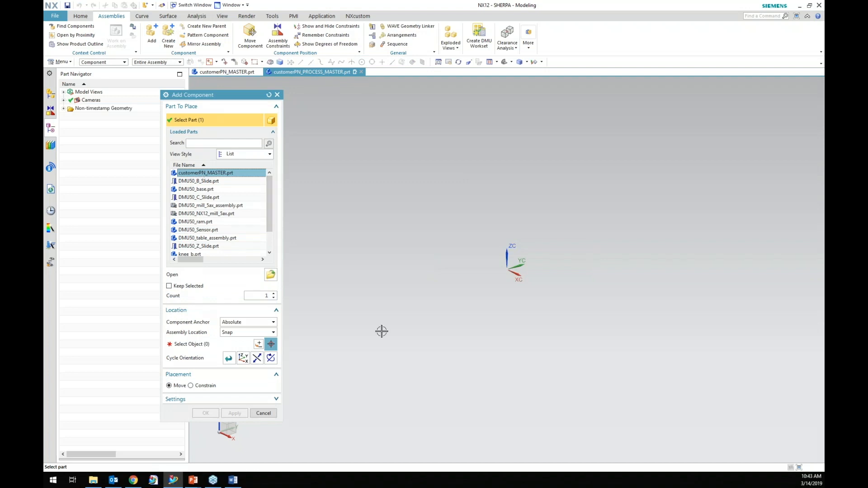
pyautogui.click(180, 345)
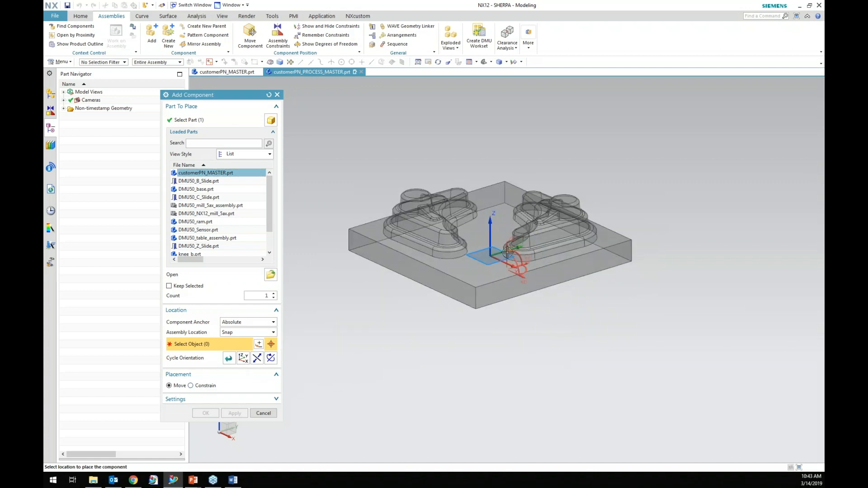
pyautogui.click(501, 248)
pyautogui.click(230, 436)
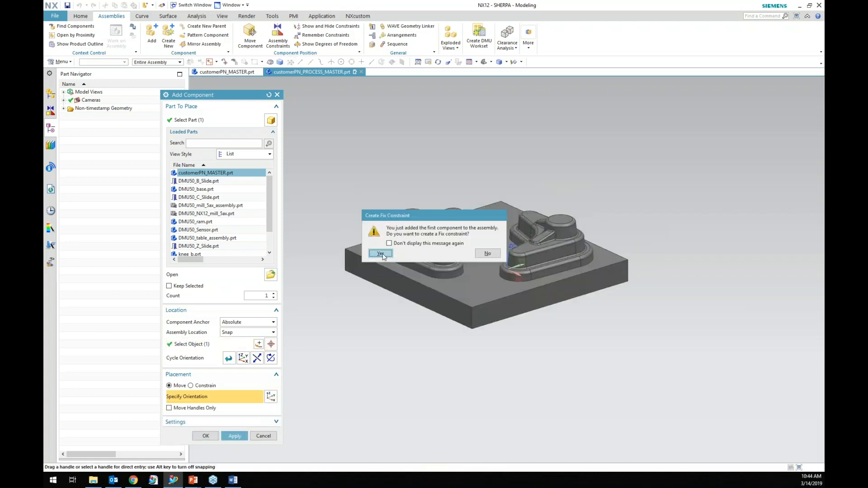
pyautogui.click(381, 254)
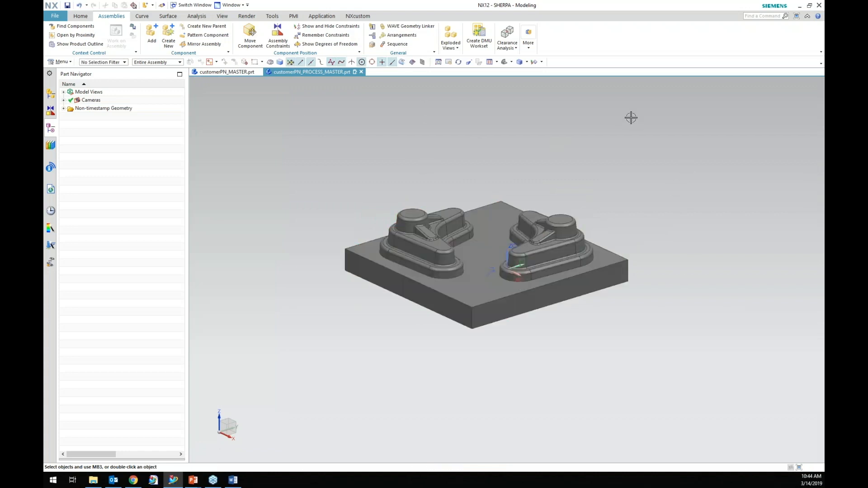
# Link the master part's solid body into the assembly with WAVE Geometry Linker using the Body type, associative.
pyautogui.click(415, 28)
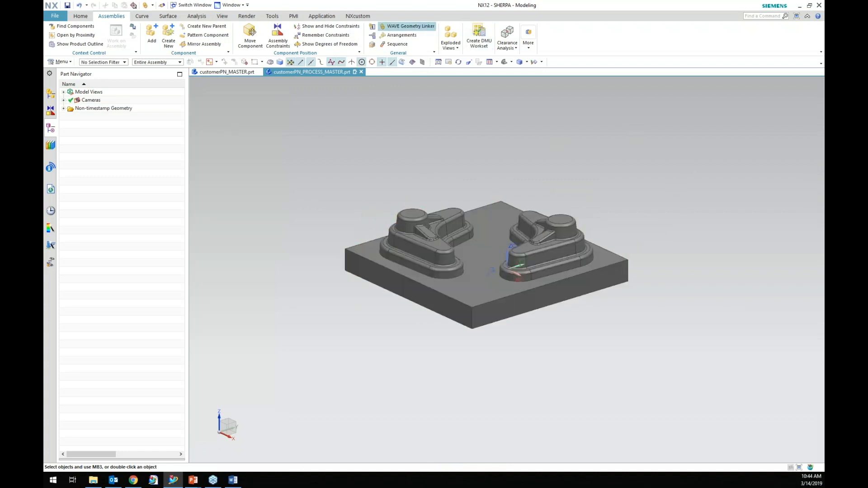
pyautogui.click(273, 109)
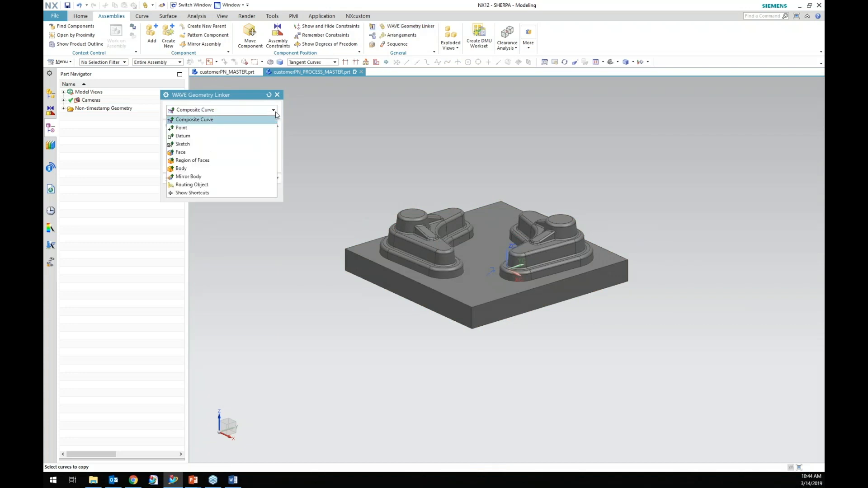
pyautogui.click(211, 168)
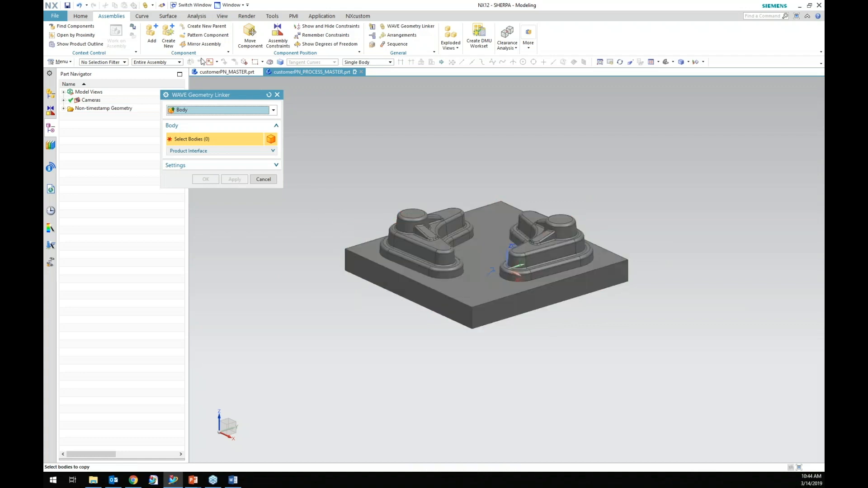
pyautogui.click(403, 256)
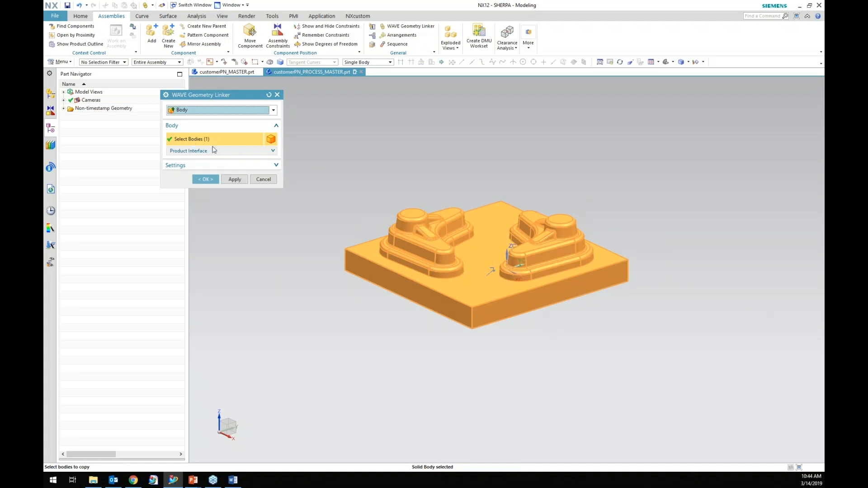
pyautogui.click(274, 166)
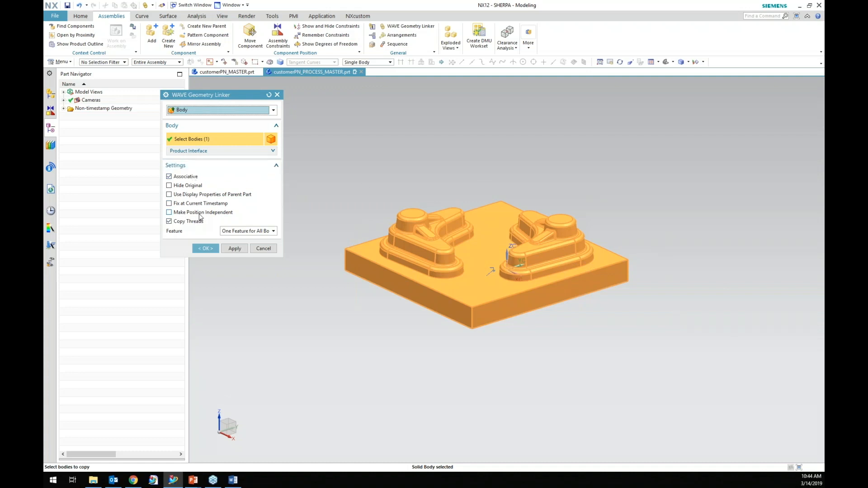
pyautogui.click(205, 248)
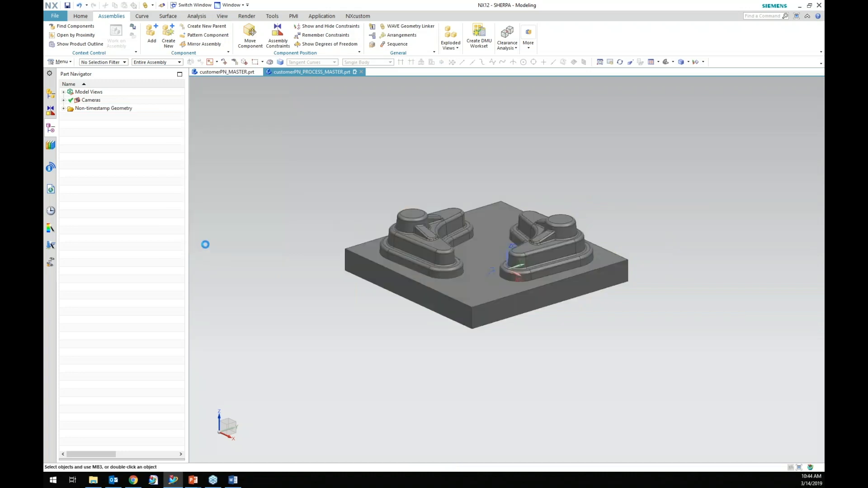
# Select the linked body in the part navigator and widen the navigator to inspect its status.
pyautogui.click(108, 133)
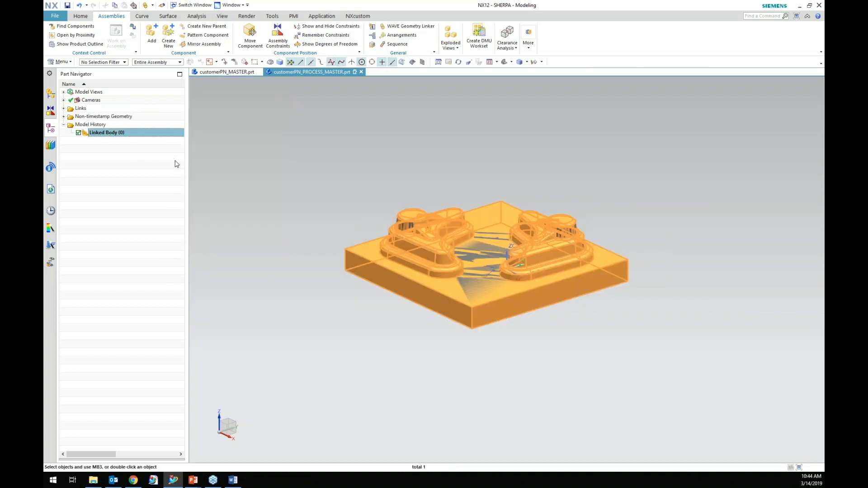
pyautogui.moveTo(186, 159); pyautogui.dragTo(291, 155)
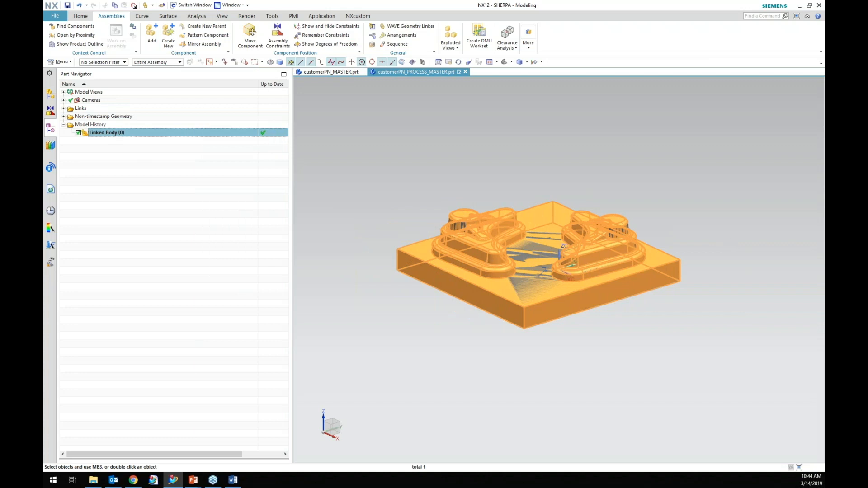
pyautogui.click(156, 192)
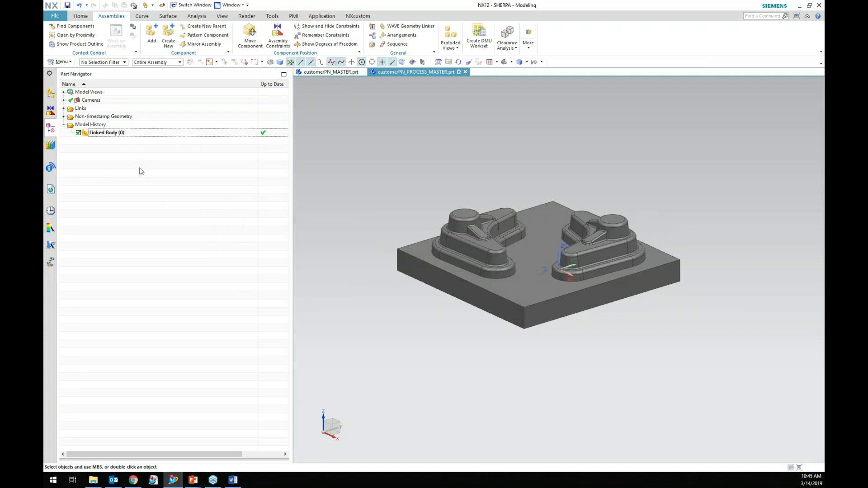
pyautogui.click(117, 133)
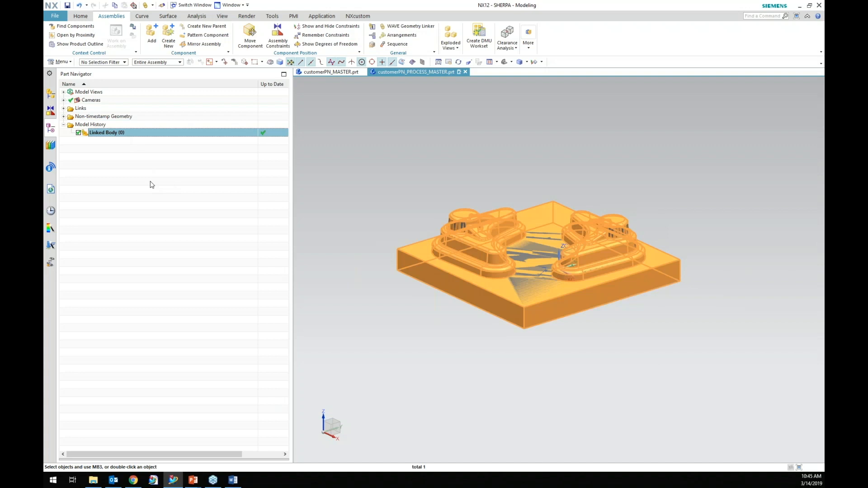
pyautogui.press('Escape')
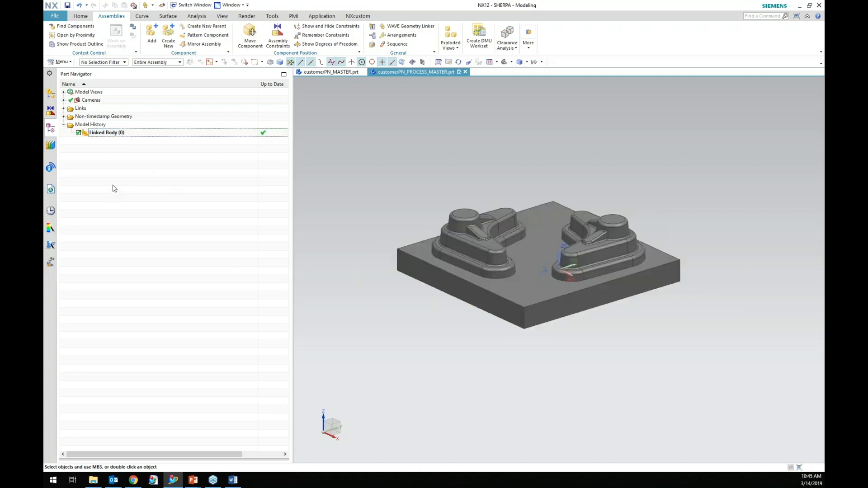
# Change the linked body's display colour to Yellow.
pyautogui.click(130, 140)
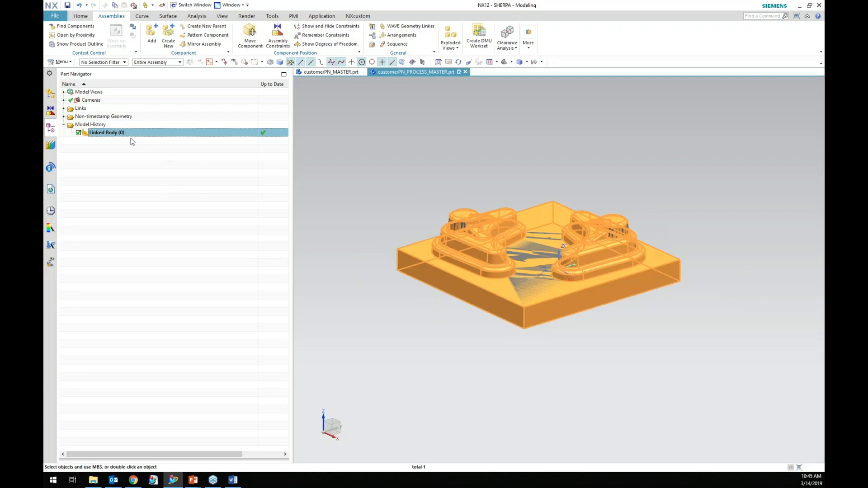
pyautogui.hotkey('ctrl', 'j')
pyautogui.moveTo(230, 91); pyautogui.dragTo(295, 116)
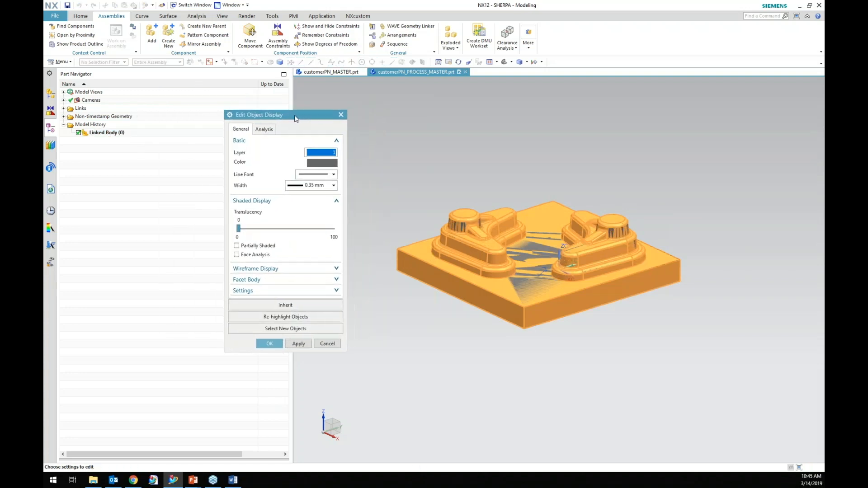
pyautogui.click(325, 164)
pyautogui.click(267, 138)
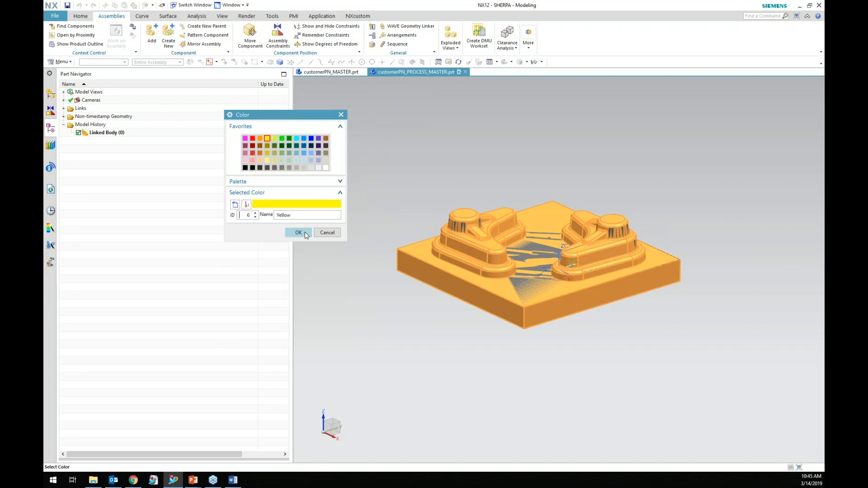
pyautogui.click(306, 235)
pyautogui.click(270, 346)
# Rename the linked body feature to WAVELINK COPY.
pyautogui.rightClick(121, 135)
pyautogui.click(180, 288)
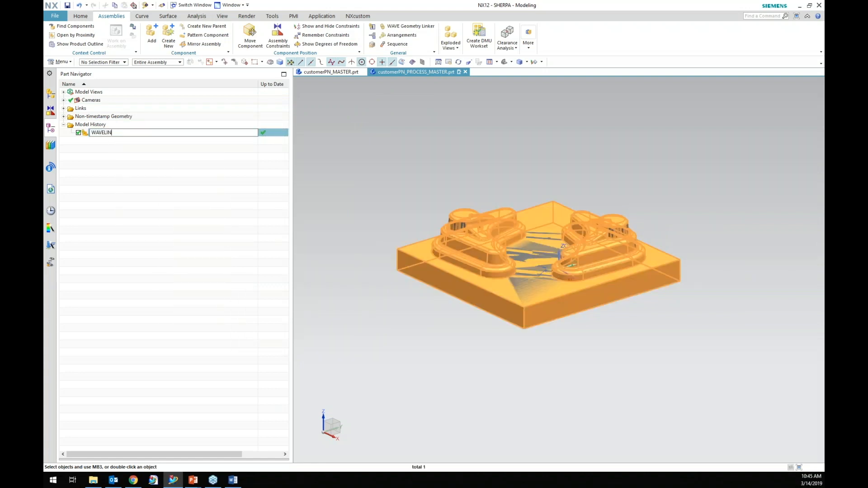
pyautogui.write('WAVELINK COPY')
pyautogui.press('Return')
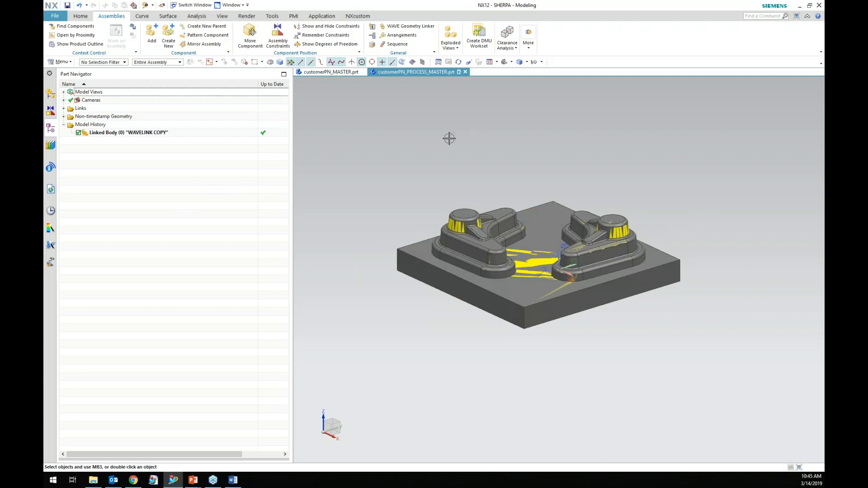
# Hide the customerPN_MASTER component and then the linked body.
pyautogui.click(49, 93)
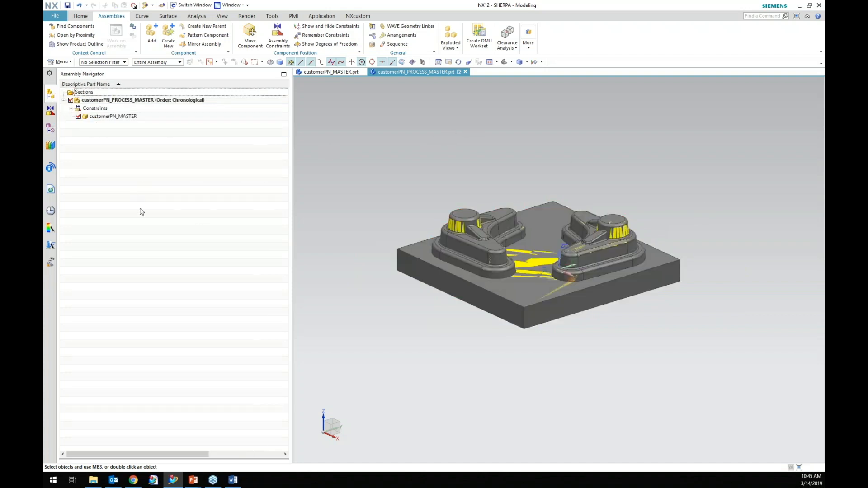
pyautogui.rightClick(126, 119)
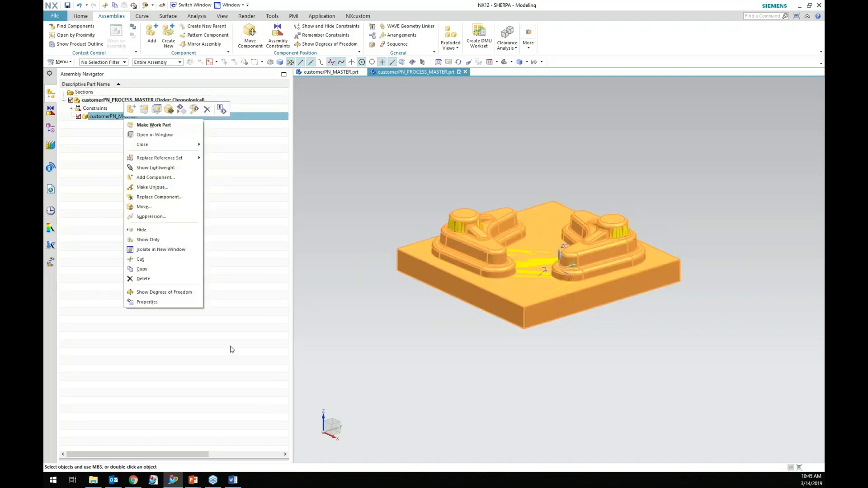
pyautogui.click(141, 230)
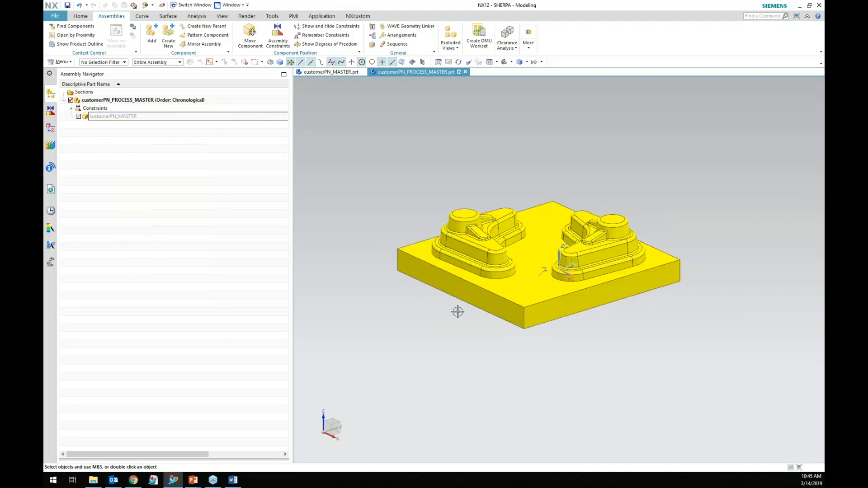
pyautogui.click(51, 127)
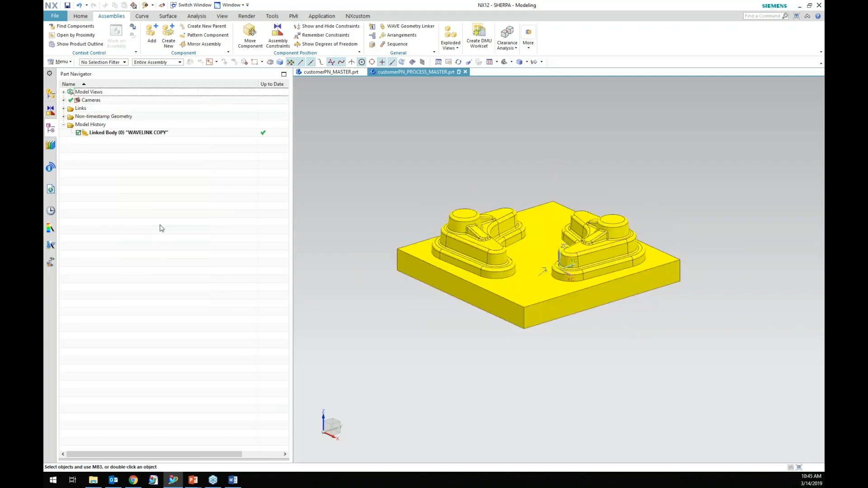
pyautogui.rightClick(160, 133)
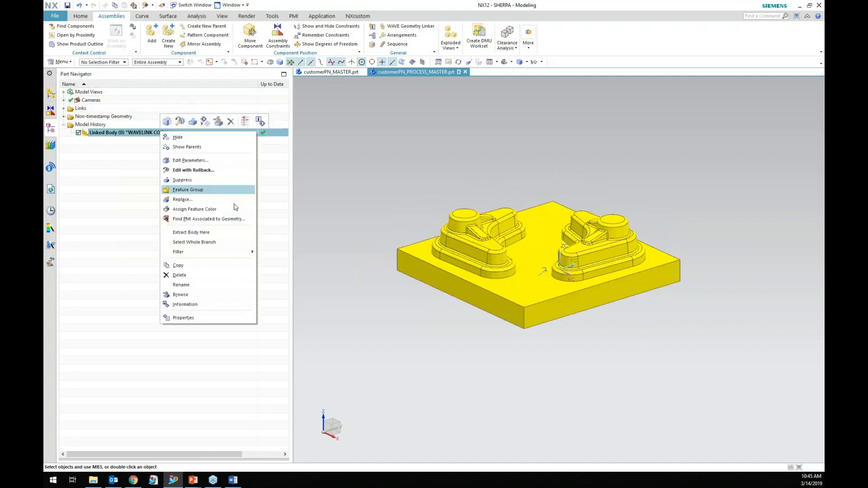
pyautogui.click(175, 137)
# Show the customerPN_MASTER component and the linked body again.
pyautogui.click(51, 94)
pyautogui.rightClick(126, 117)
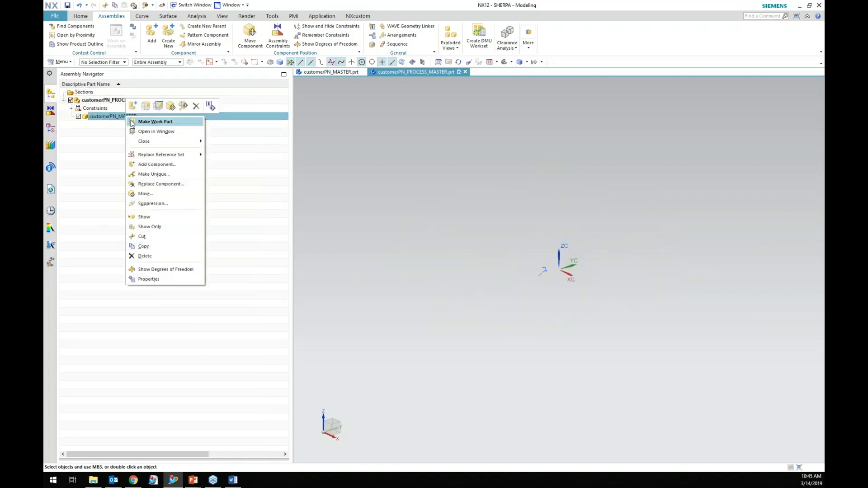
pyautogui.click(160, 217)
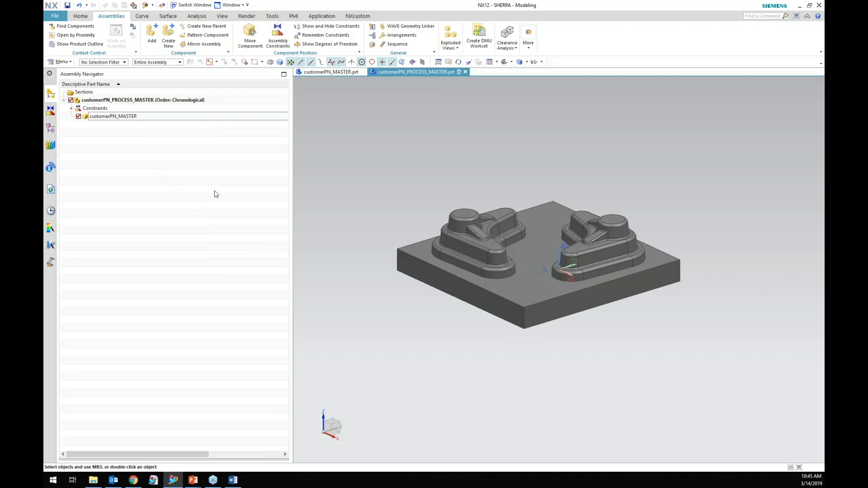
pyautogui.click(51, 128)
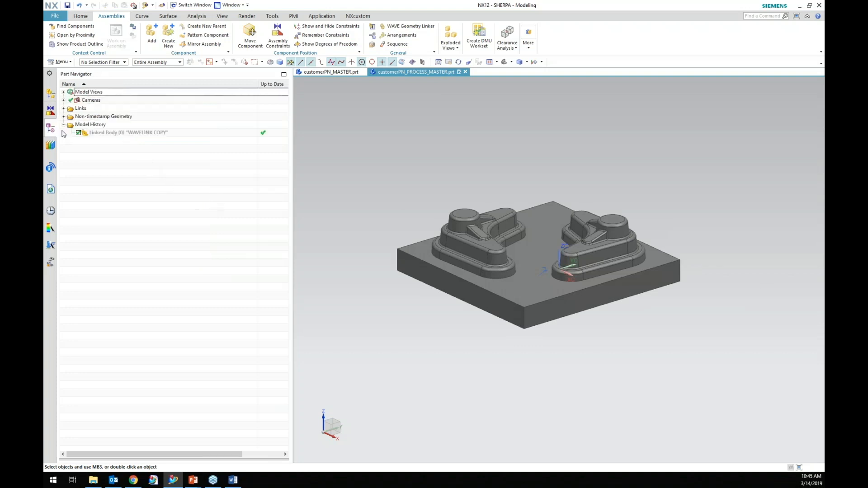
pyautogui.rightClick(154, 135)
pyautogui.click(177, 138)
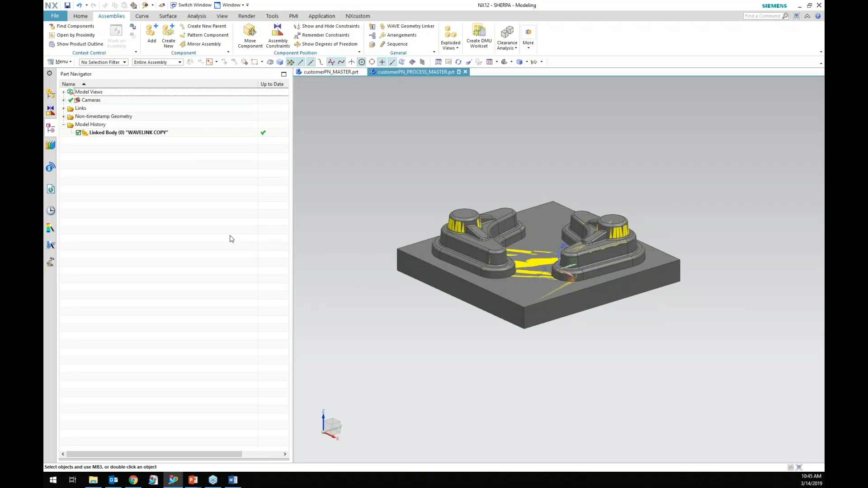
# Hide the linked body and try to make the customerPN_MASTER component the work part.
pyautogui.rightClick(134, 139)
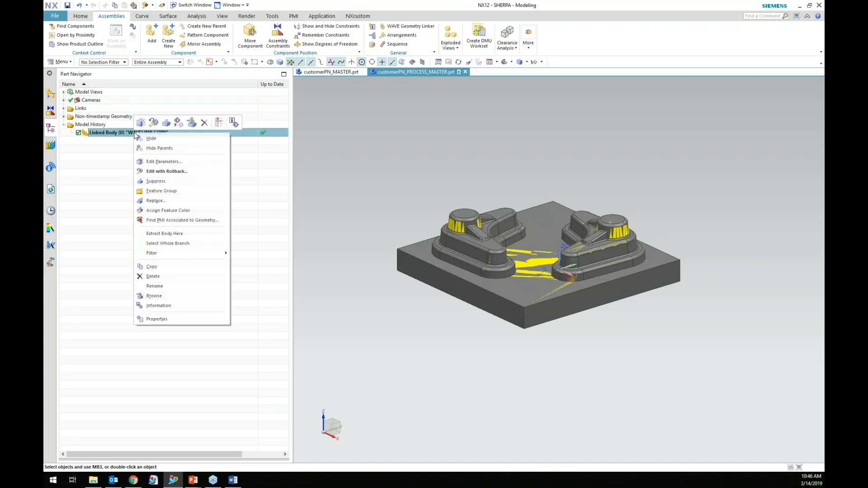
pyautogui.click(158, 188)
pyautogui.click(47, 94)
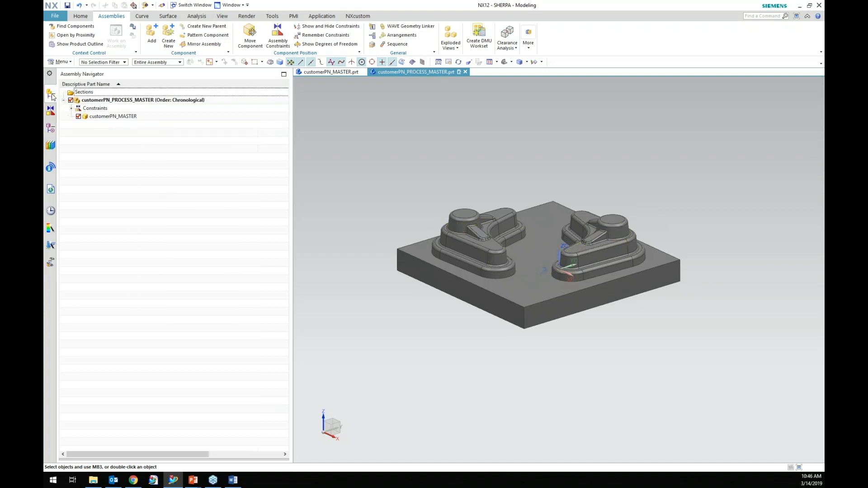
pyautogui.doubleClick(113, 117)
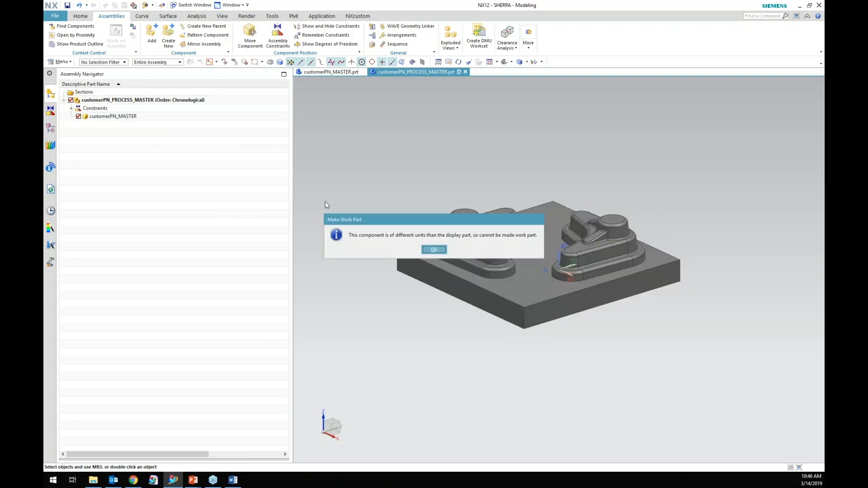
pyautogui.click(434, 250)
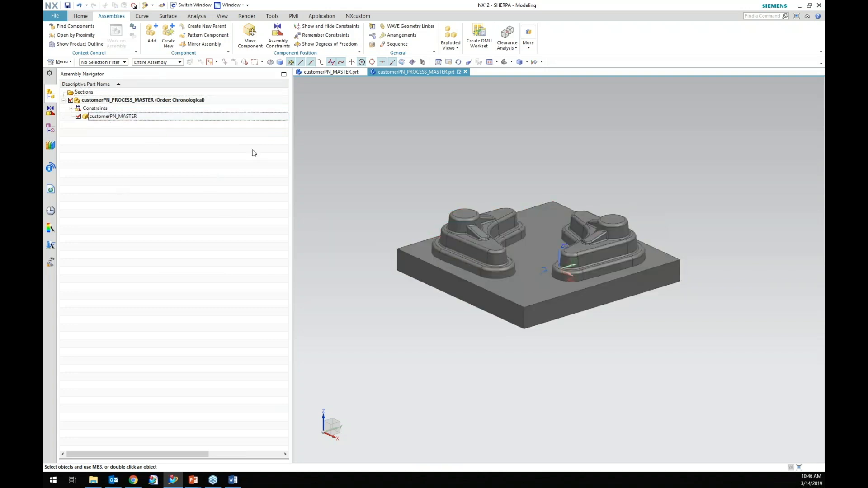
# In customerPN_MASTER.prt, delete the rounded faces at the tops of both cylindrical bosses with Delete Face.
pyautogui.click(332, 72)
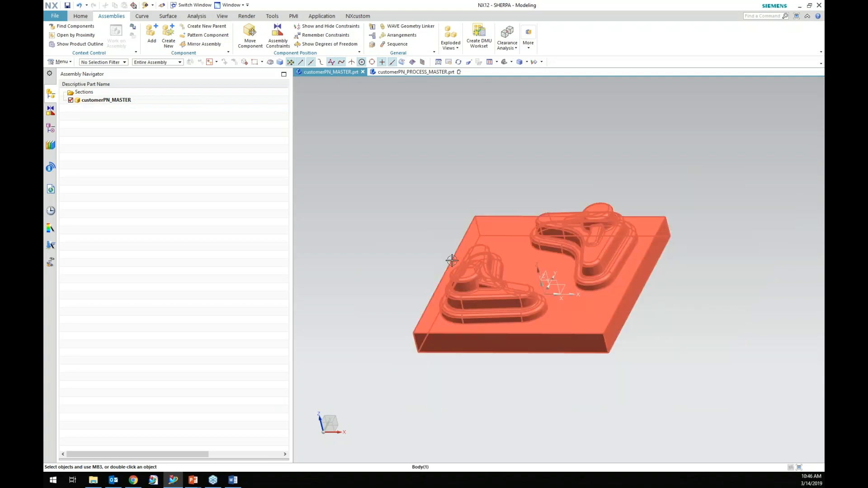
pyautogui.scroll(3, 578, 327)
pyautogui.scroll(-2, 633, 292)
pyautogui.scroll(2, 602, 229)
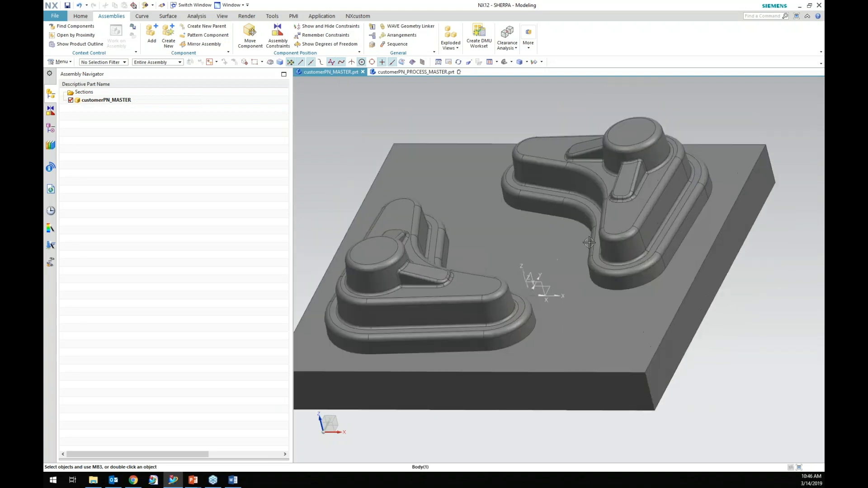
pyautogui.click(81, 17)
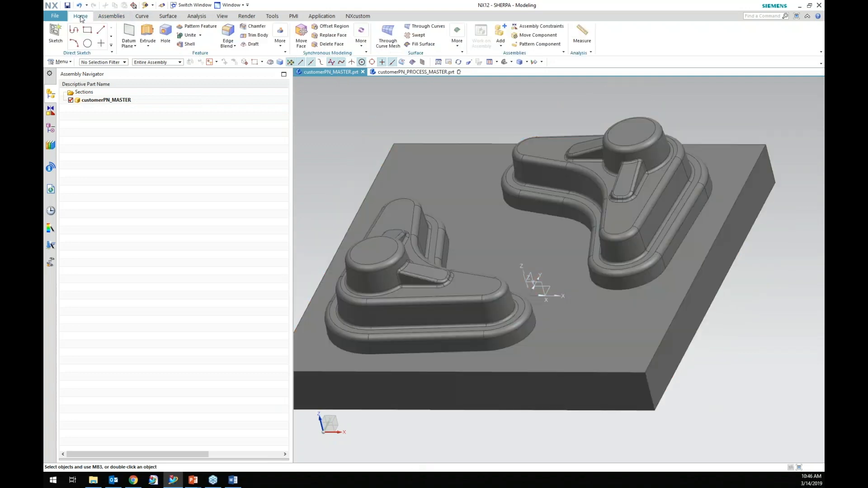
pyautogui.click(329, 43)
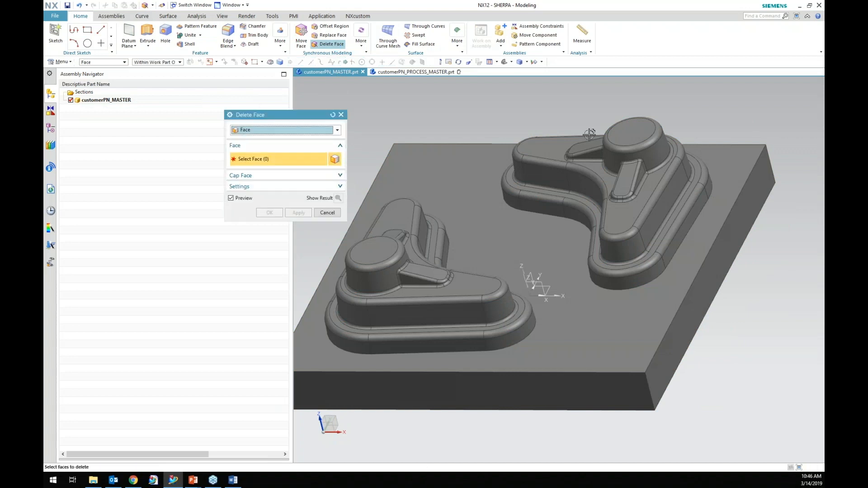
pyautogui.click(616, 140)
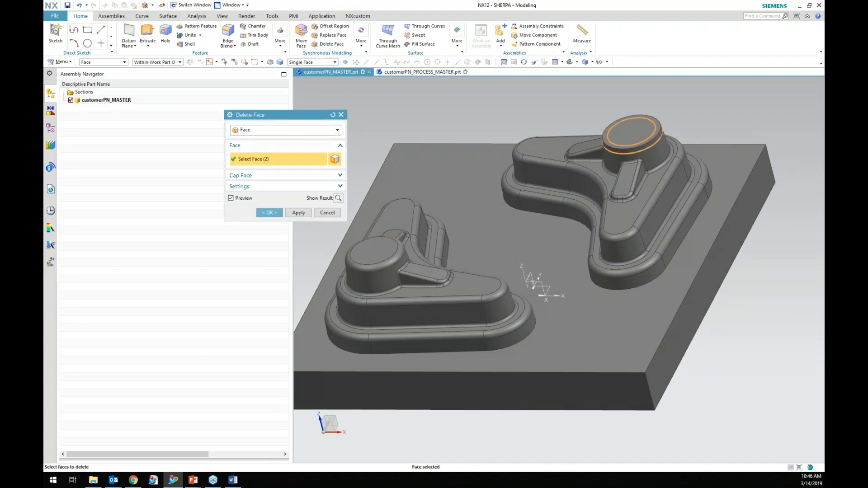
pyautogui.click(393, 241)
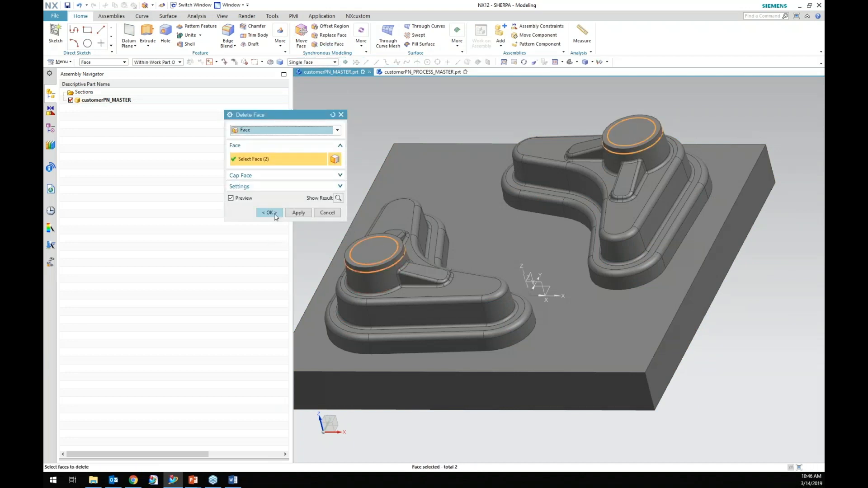
pyautogui.click(273, 215)
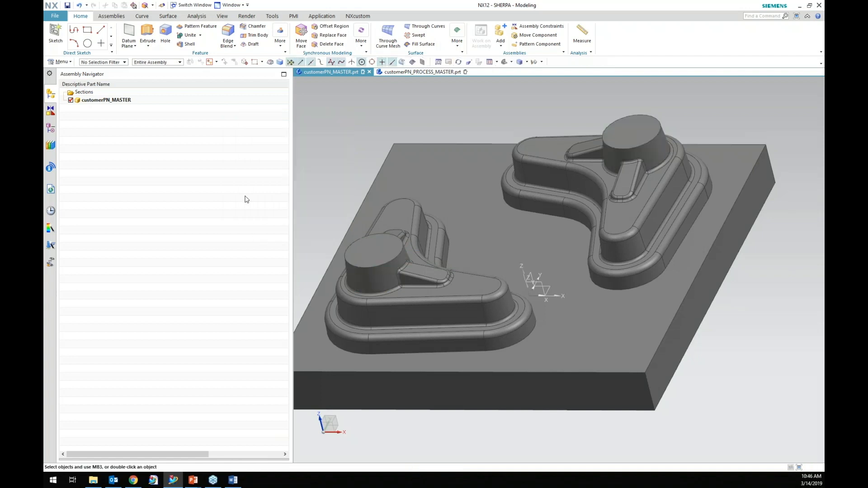
# Return to the process assembly and show the linked body.
pyautogui.click(418, 72)
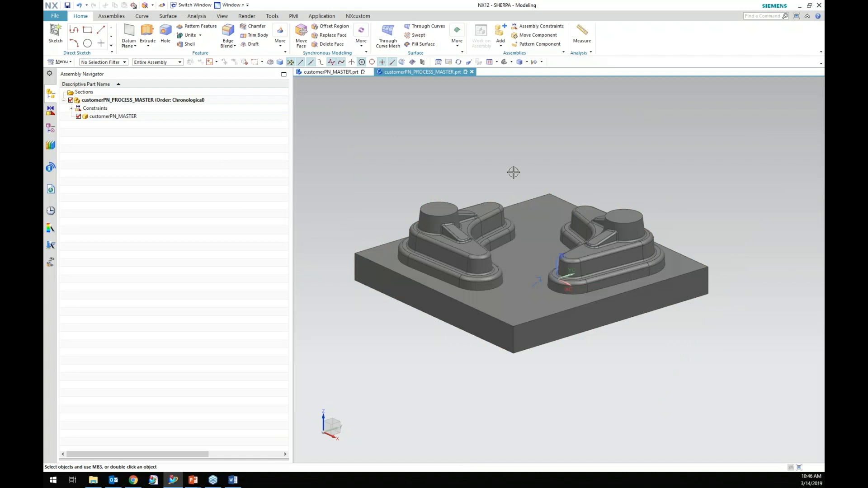
pyautogui.scroll(3, 678, 232)
pyautogui.scroll(-1, 678, 231)
pyautogui.scroll(1, 418, 185)
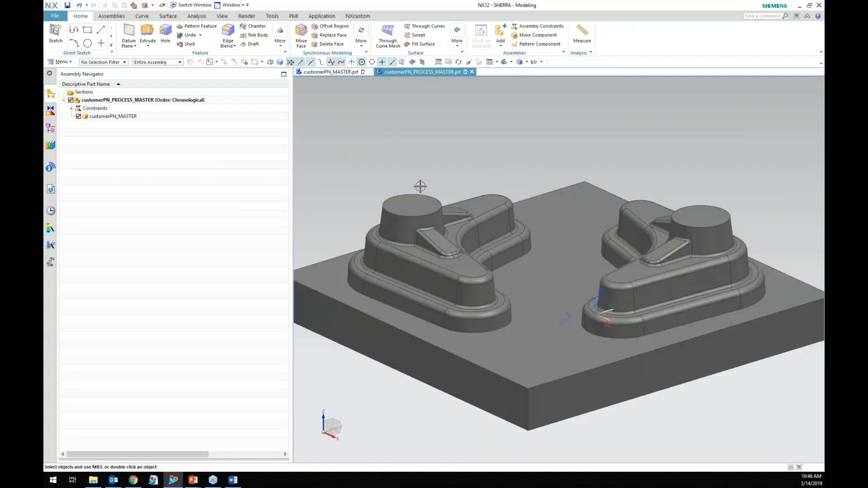
pyautogui.click(50, 128)
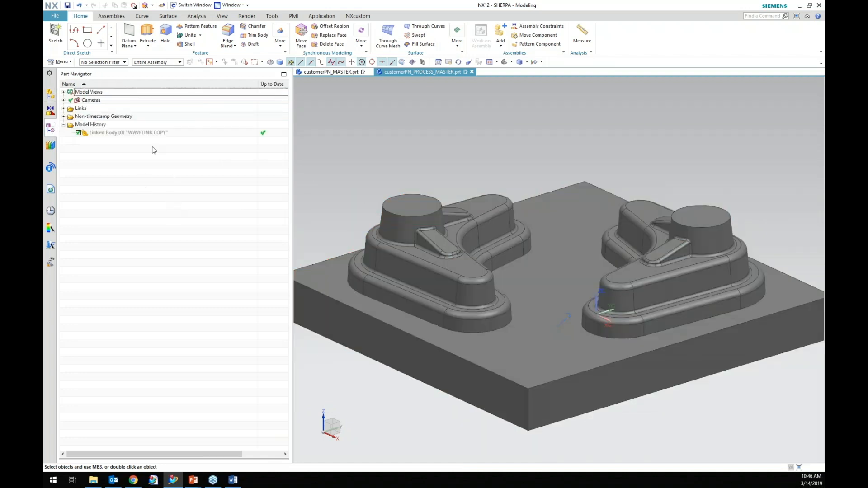
pyautogui.rightClick(151, 133)
pyautogui.click(174, 142)
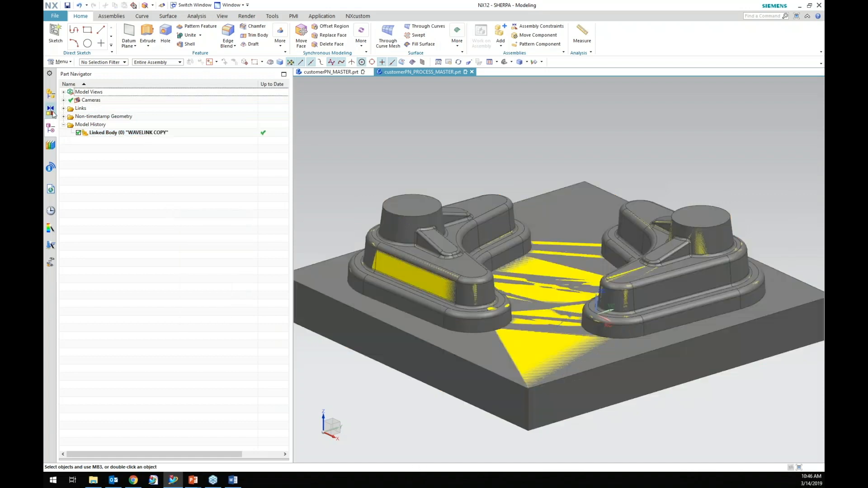
# Hide the customerPN_MASTER component in the assembly.
pyautogui.click(50, 99)
pyautogui.click(115, 117)
pyautogui.rightClick(119, 116)
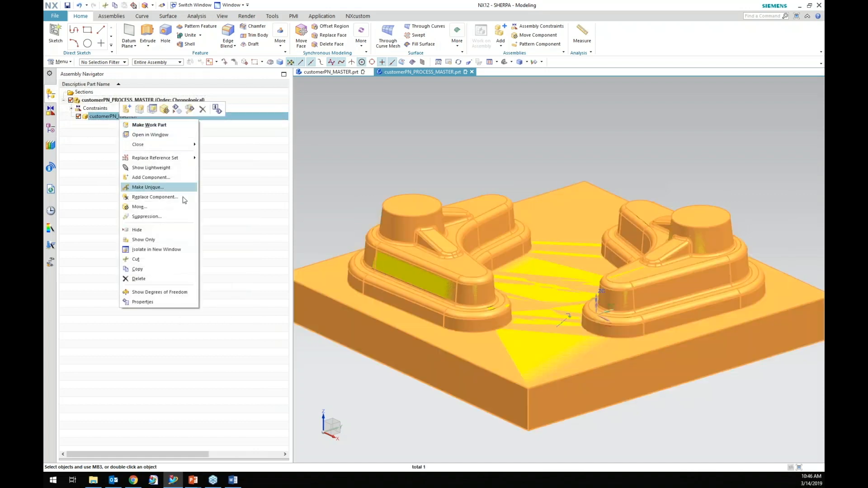
pyautogui.click(162, 229)
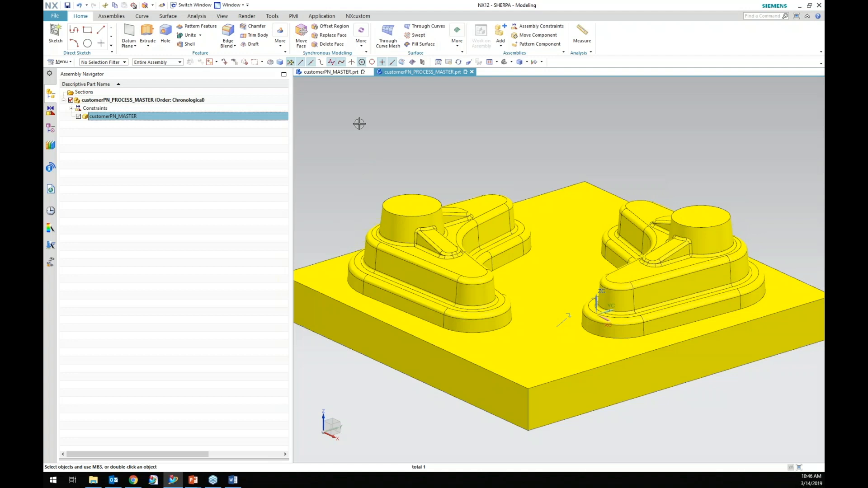
# Add a 5 mm edge blend to the top edge of the left cylindrical boss on the linked body.
pyautogui.moveTo(348, 75)
pyautogui.click(50, 128)
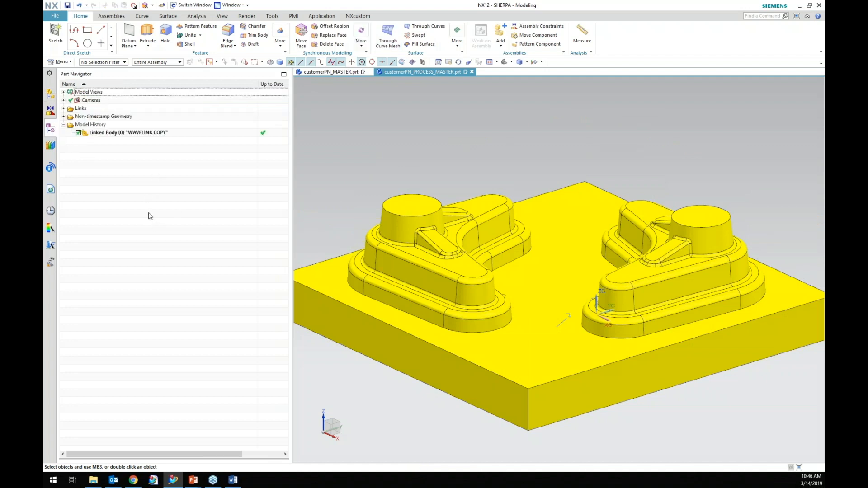
pyautogui.click(229, 31)
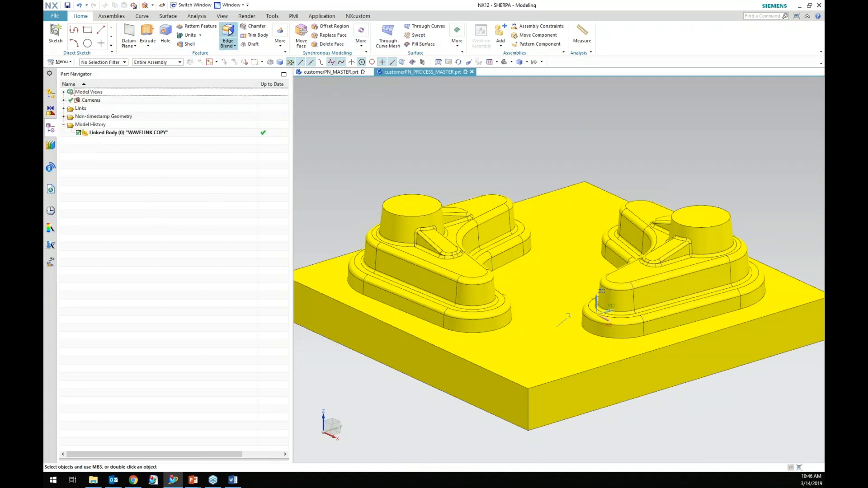
pyautogui.click(392, 211)
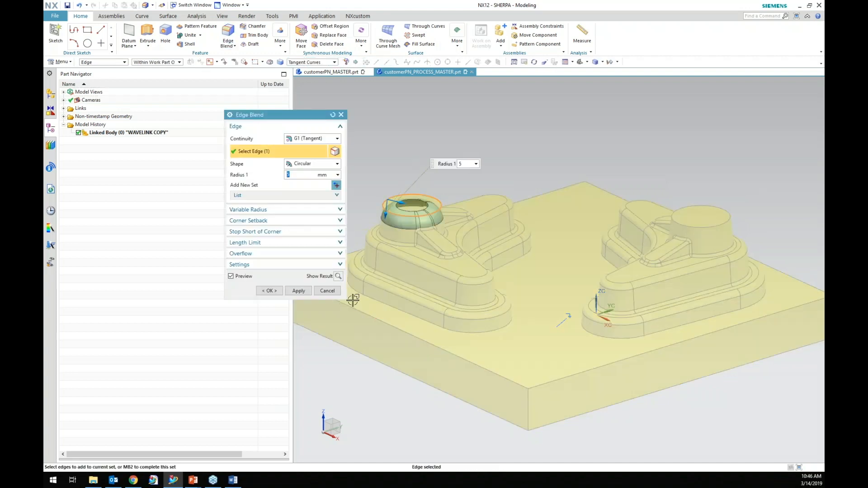
pyautogui.click(268, 291)
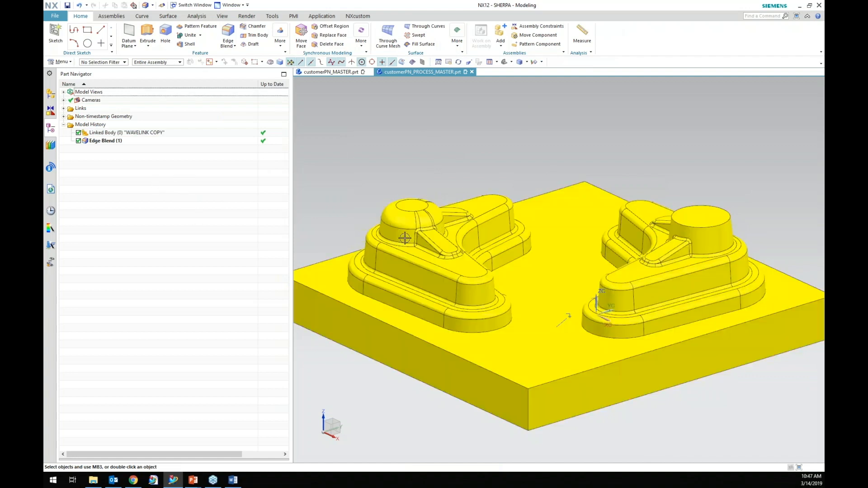
# Show the customerPN_MASTER component again in the assembly.
pyautogui.click(51, 93)
pyautogui.rightClick(130, 116)
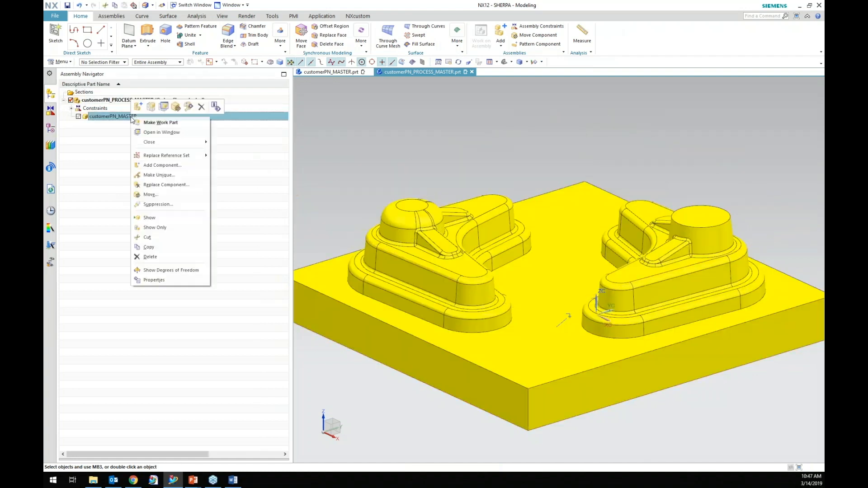
pyautogui.click(171, 218)
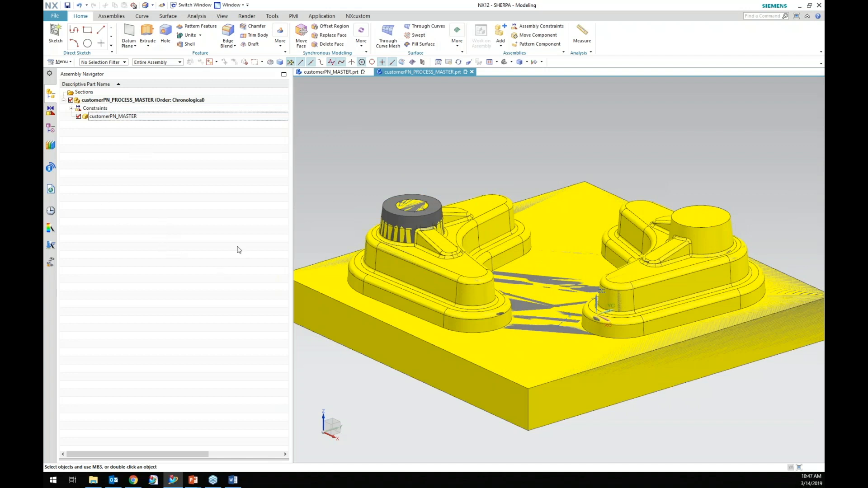
# In customerPN_MASTER.prt, delete the Delete Face feature from the model history and close the update report.
pyautogui.scroll(-2, 558, 198)
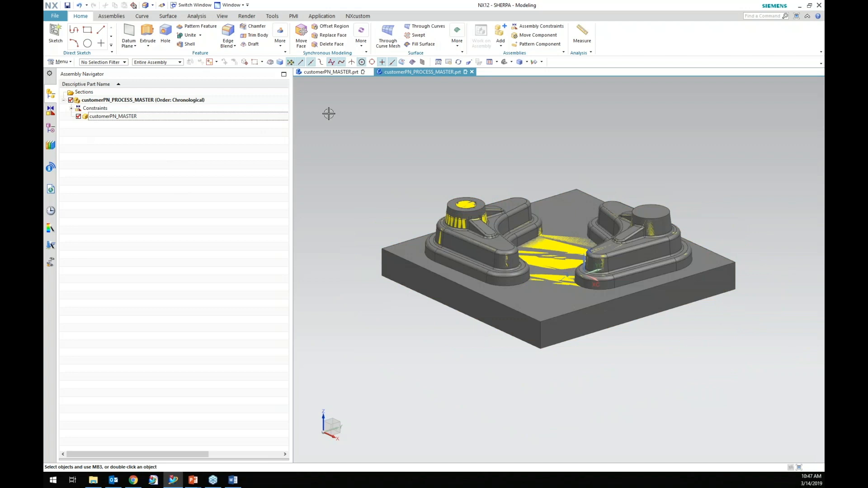
pyautogui.click(328, 70)
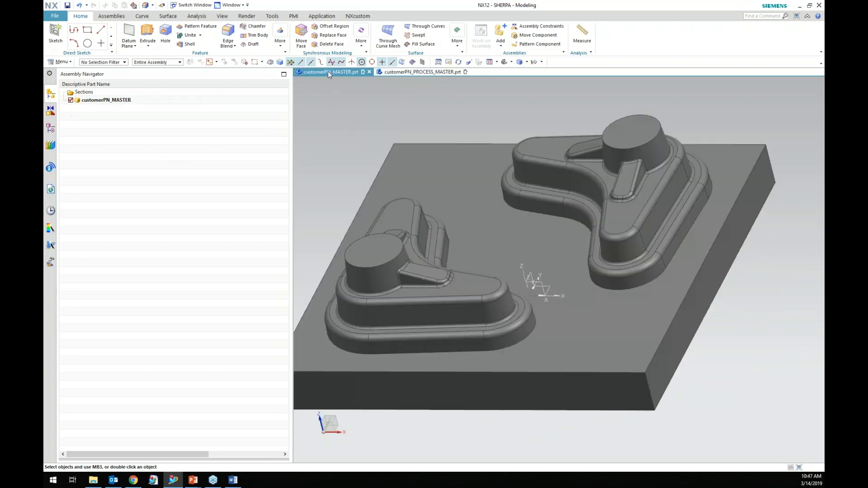
pyautogui.click(51, 128)
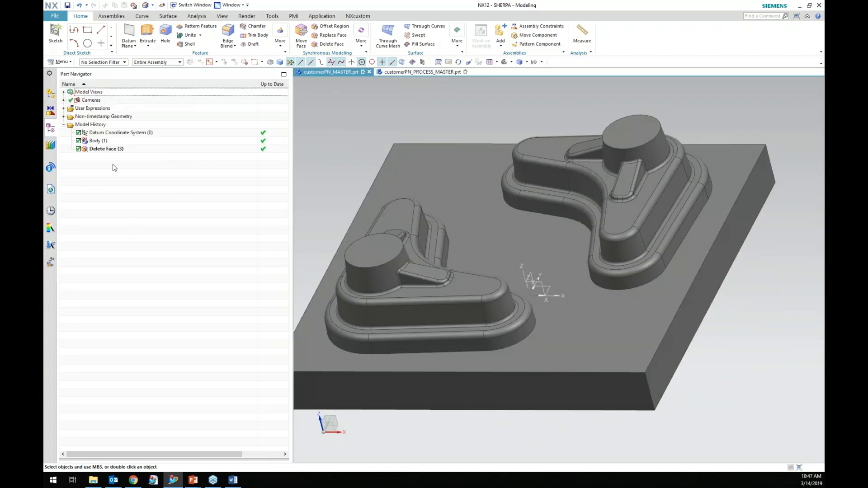
pyautogui.click(107, 150)
pyautogui.rightClick(108, 150)
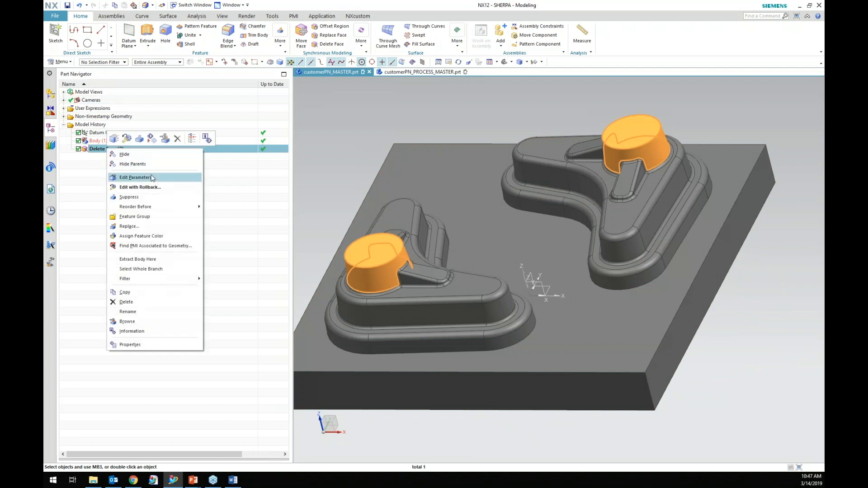
pyautogui.click(145, 306)
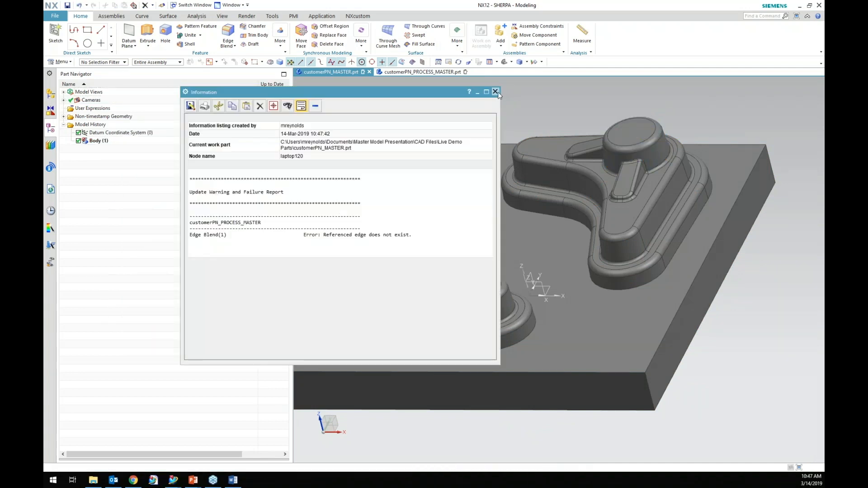
pyautogui.click(495, 91)
# Return to the process assembly, inspect the failed Edge Blend feature, and delete it.
pyautogui.click(441, 72)
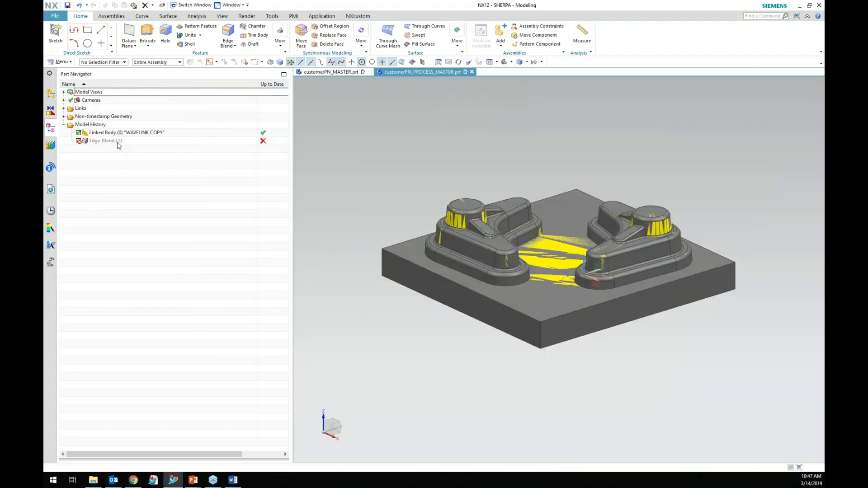
pyautogui.click(118, 142)
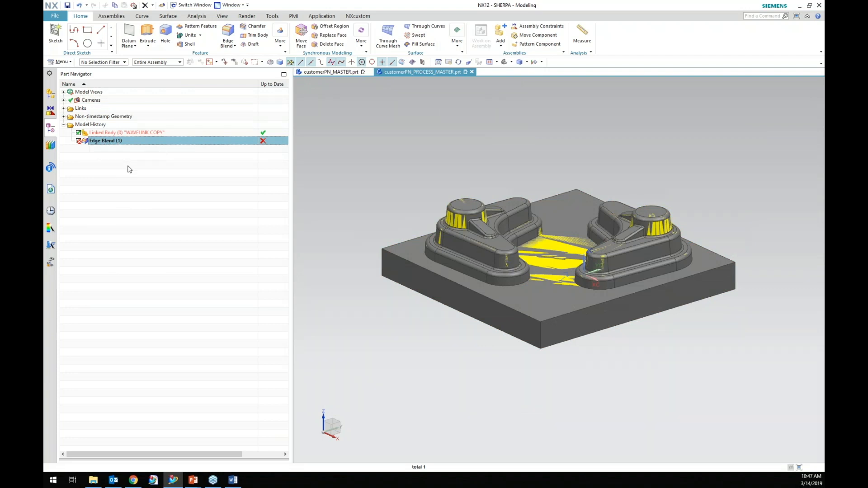
pyautogui.click(128, 166)
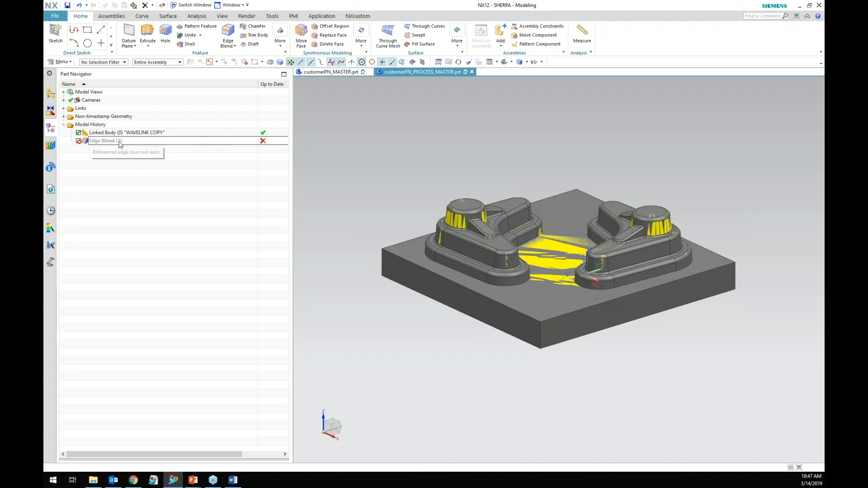
pyautogui.click(119, 143)
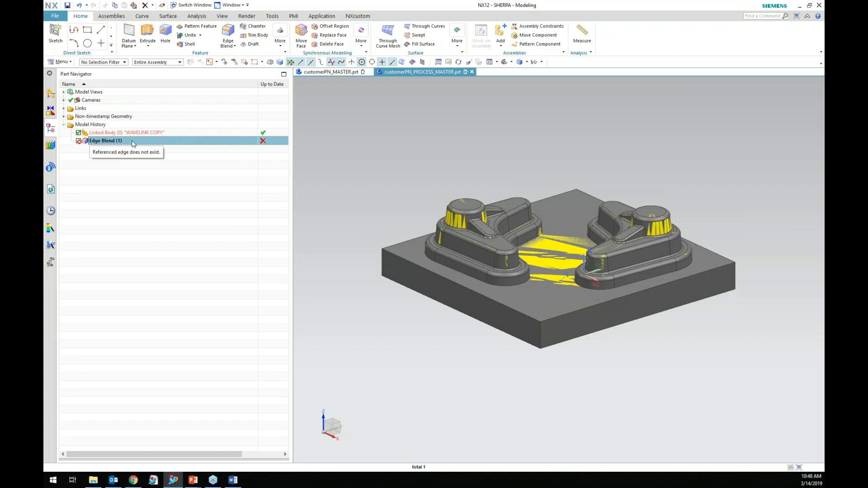
pyautogui.rightClick(133, 143)
pyautogui.click(154, 266)
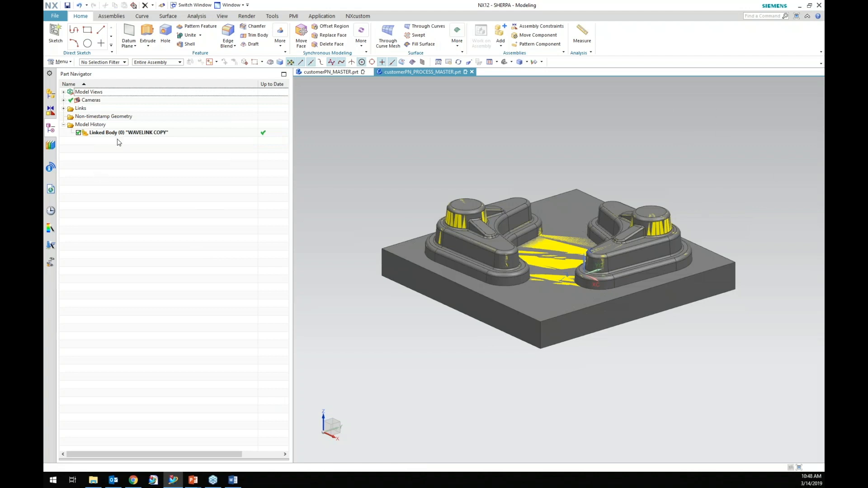
pyautogui.rightClick(130, 133)
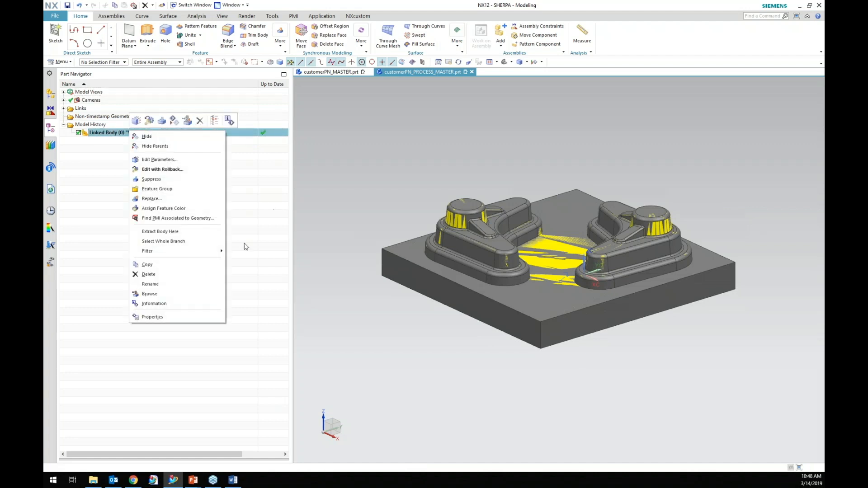
pyautogui.click(194, 237)
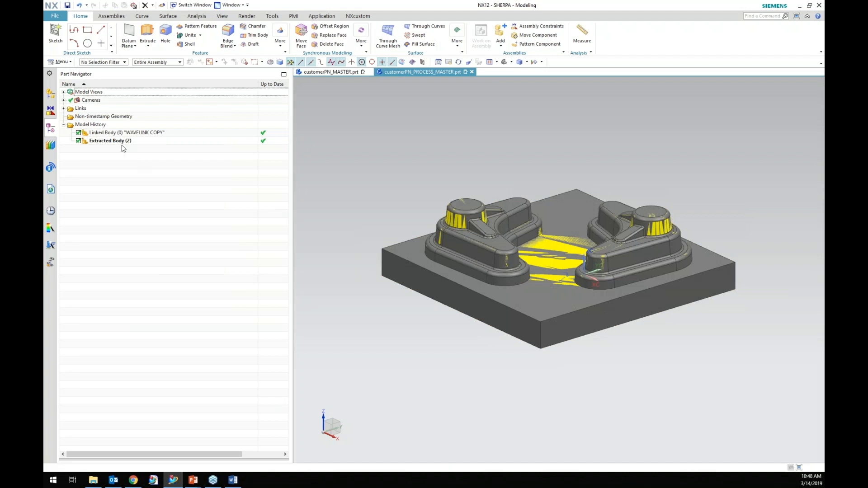
pyautogui.rightClick(120, 141)
pyautogui.click(159, 286)
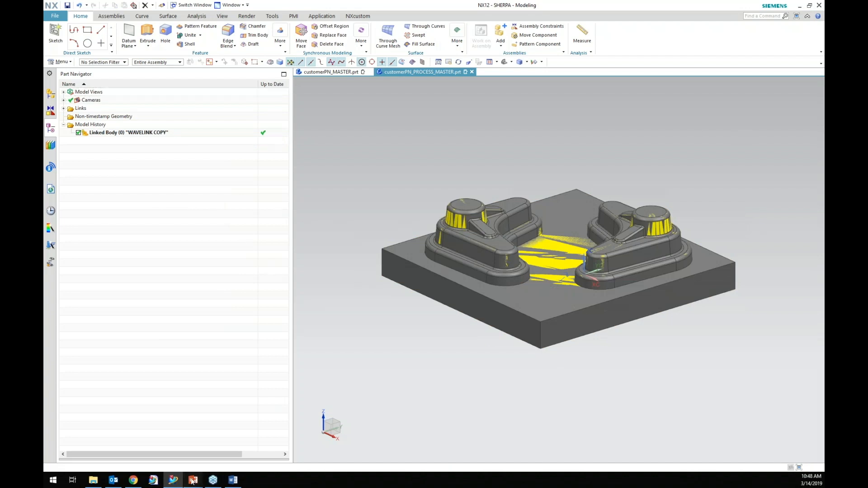
# Switch to the PowerPoint slide show and advance to the next slide.
pyautogui.moveTo(192, 480)
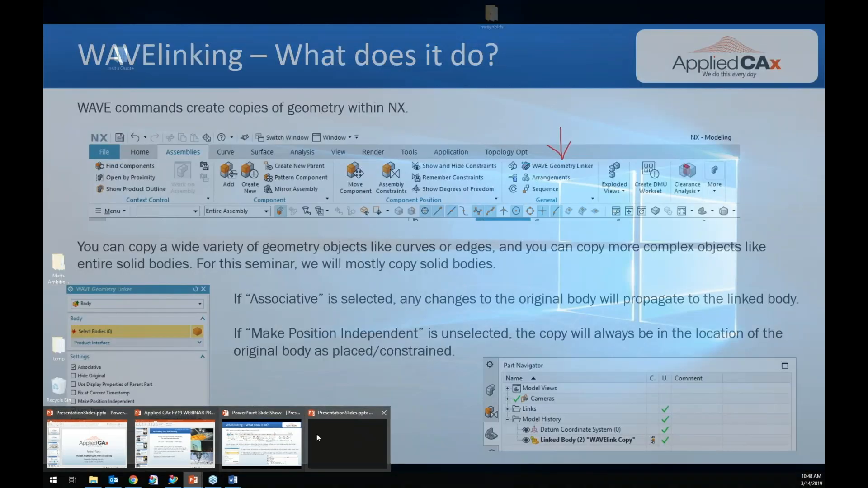
pyautogui.click(316, 434)
pyautogui.click(286, 312)
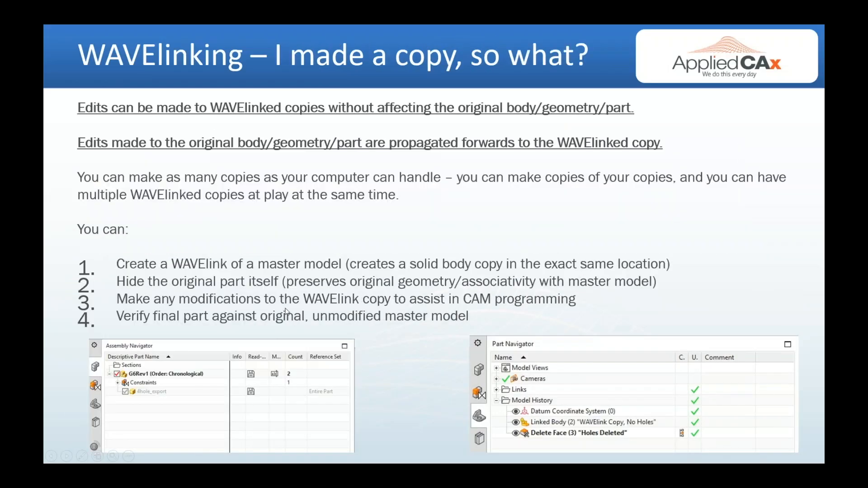
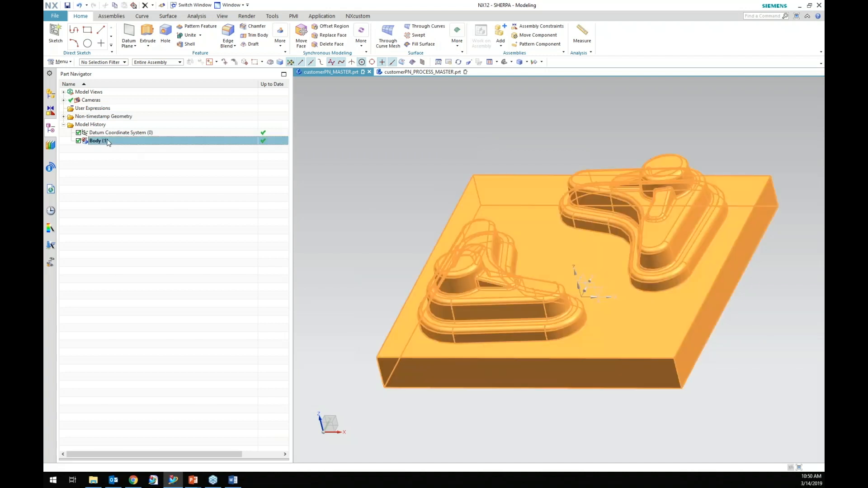
pyautogui.click(117, 219)
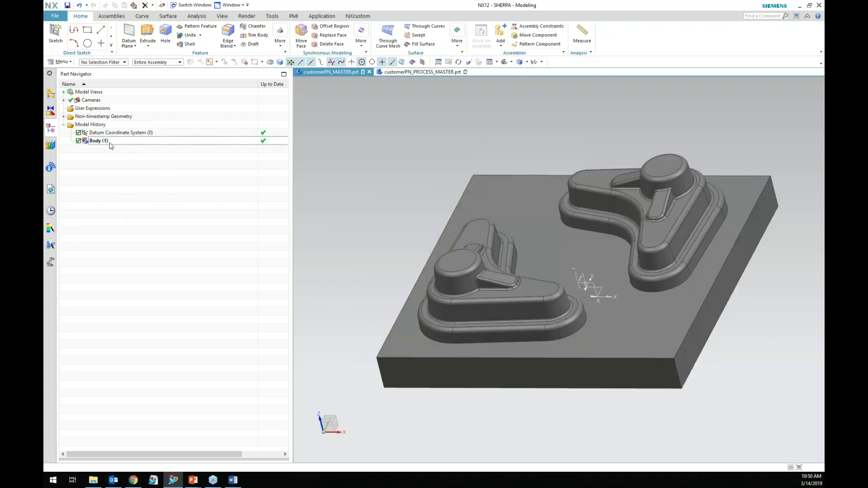
pyautogui.click(104, 141)
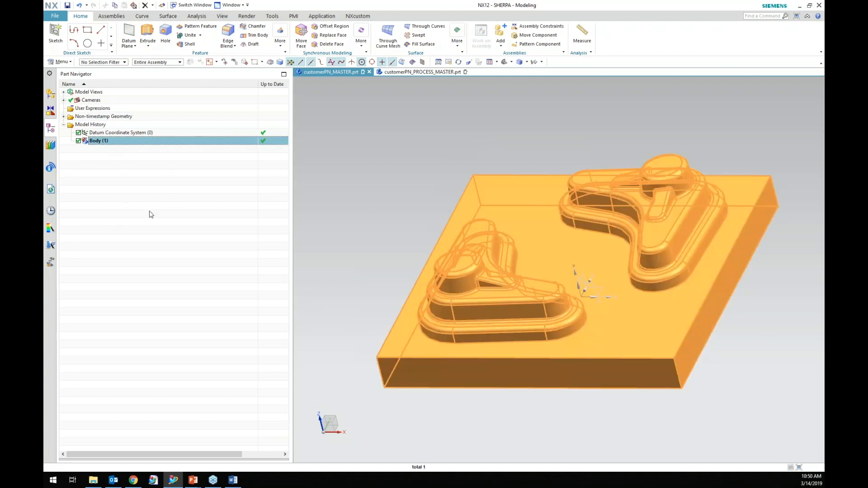
pyautogui.click(154, 200)
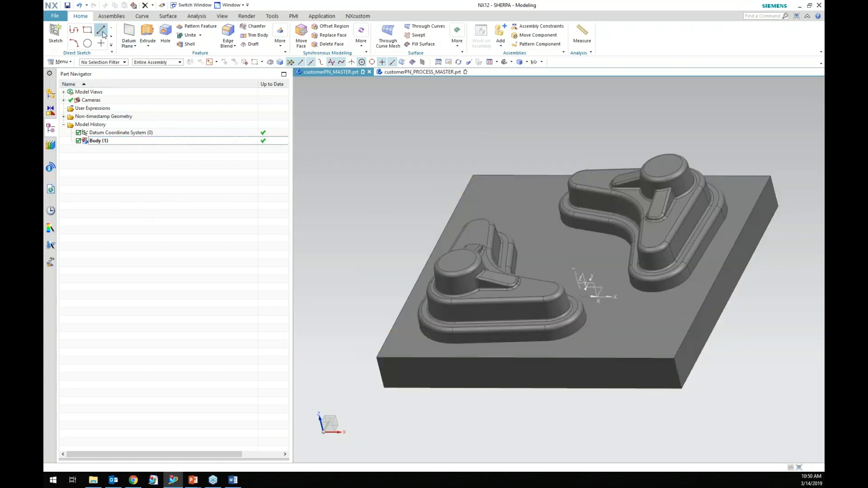
pyautogui.click(52, 18)
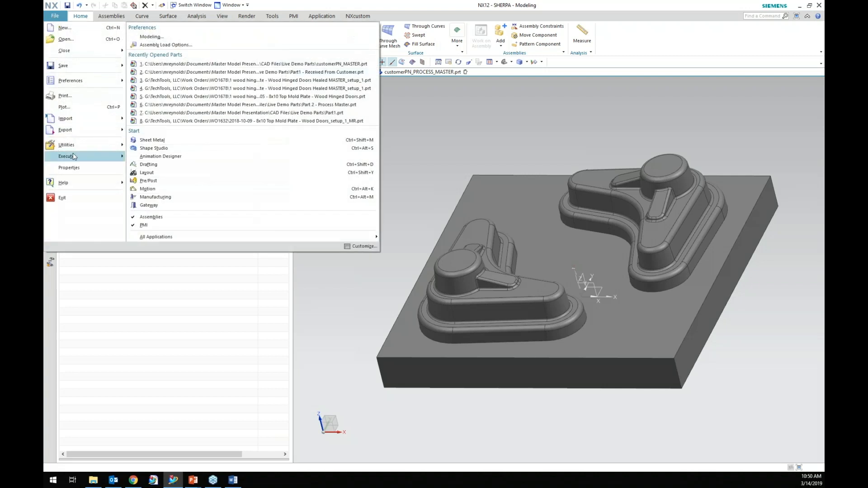
pyautogui.moveTo(91, 133)
pyautogui.scroll(-1, 232, 328)
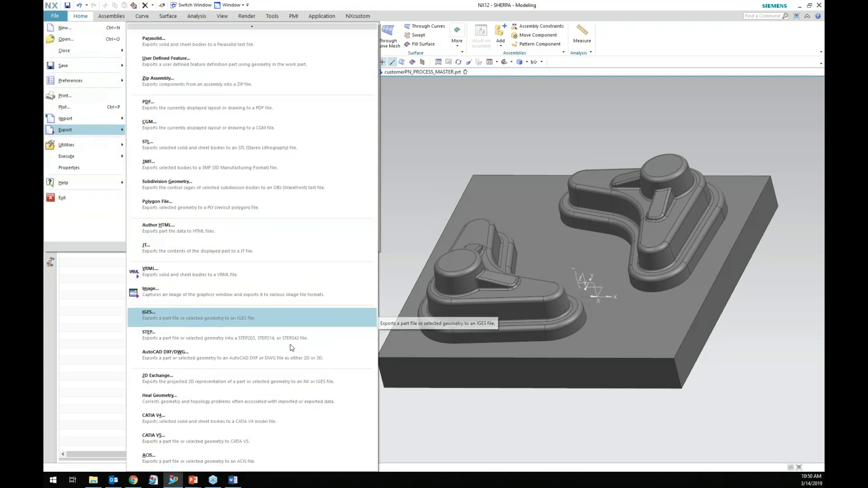
pyautogui.click(252, 399)
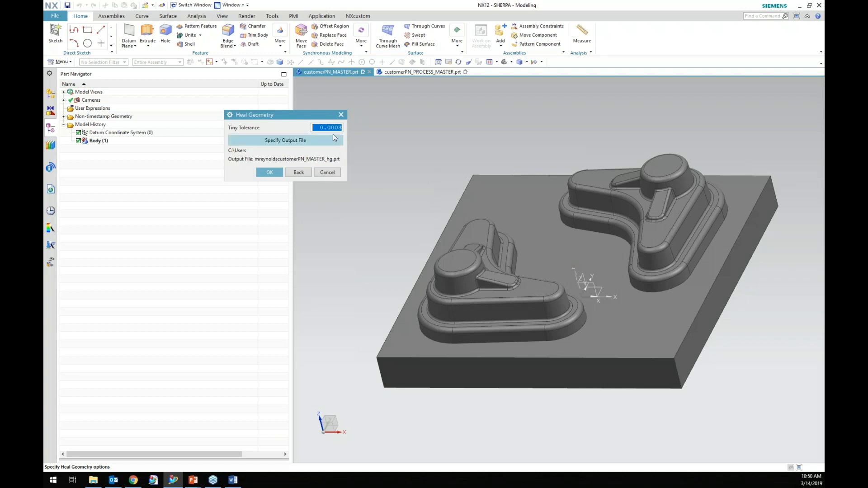
pyautogui.click(326, 173)
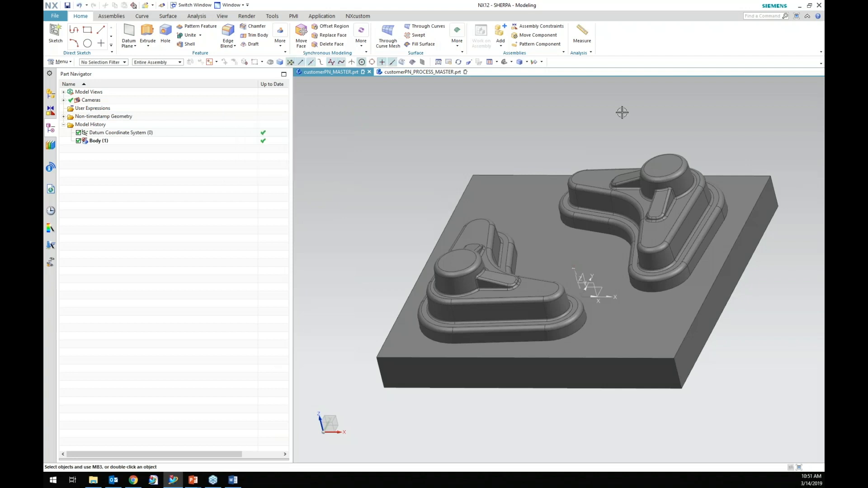
# Deselect everything and save customerPN_MASTER.prt.
pyautogui.click(557, 265)
pyautogui.click(67, 5)
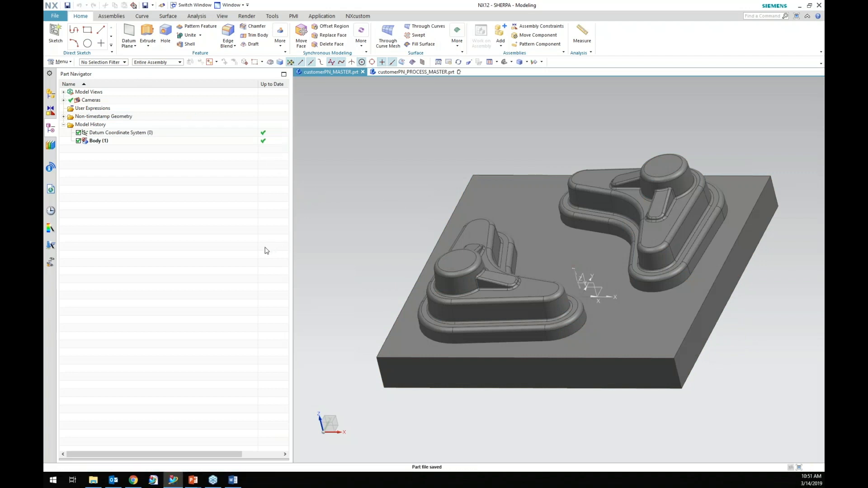
# In customerPN_PROCESS_MASTER.prt, delete the WAVE-linked body feature and open the assembly structure.
pyautogui.moveTo(419, 72)
pyautogui.click(420, 73)
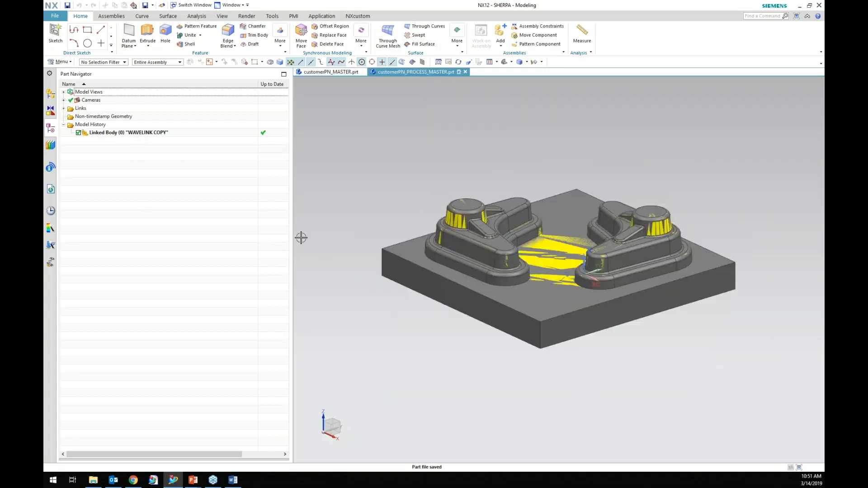
pyautogui.rightClick(105, 139)
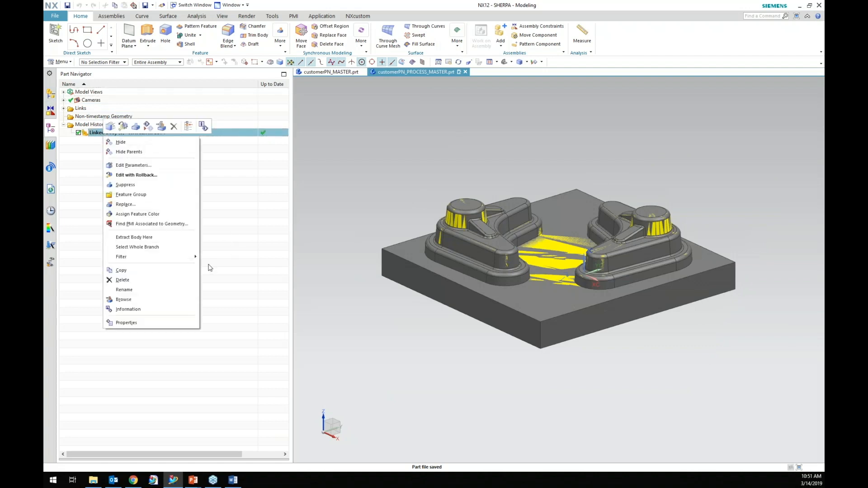
pyautogui.click(165, 280)
pyautogui.click(53, 95)
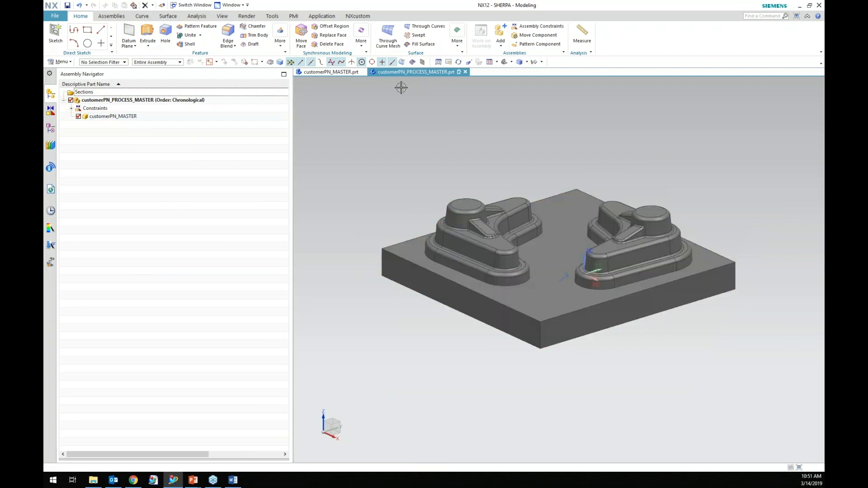
# Search the command finder for bounding body and start the Bounding Body command.
pyautogui.moveTo(447, 348); pyautogui.dragTo(426, 353, button='middle')
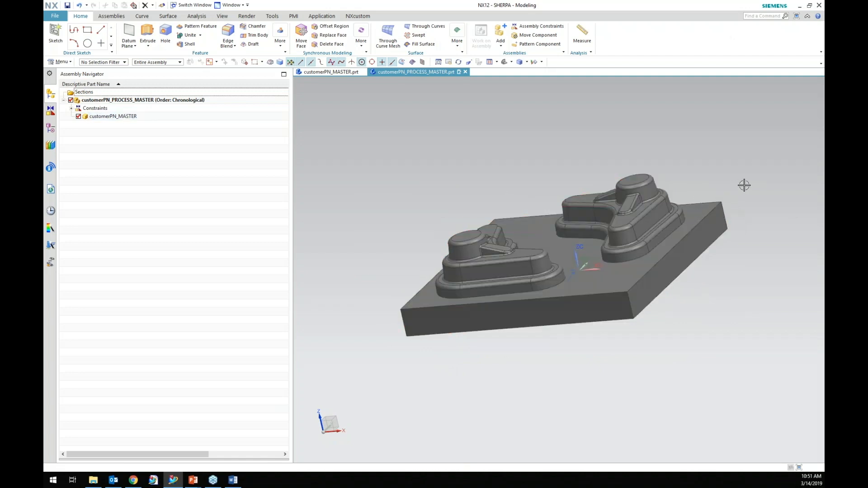
pyautogui.moveTo(487, 157); pyautogui.dragTo(468, 169, button='middle')
pyautogui.click(772, 17)
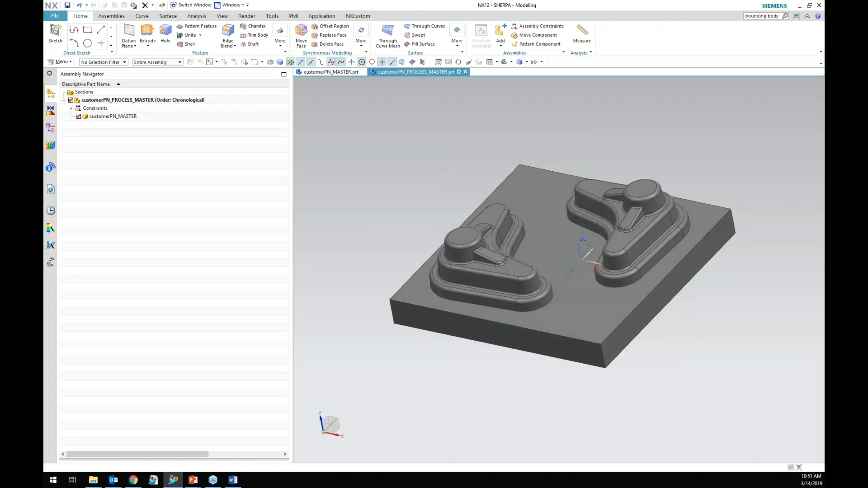
pyautogui.press('Return')
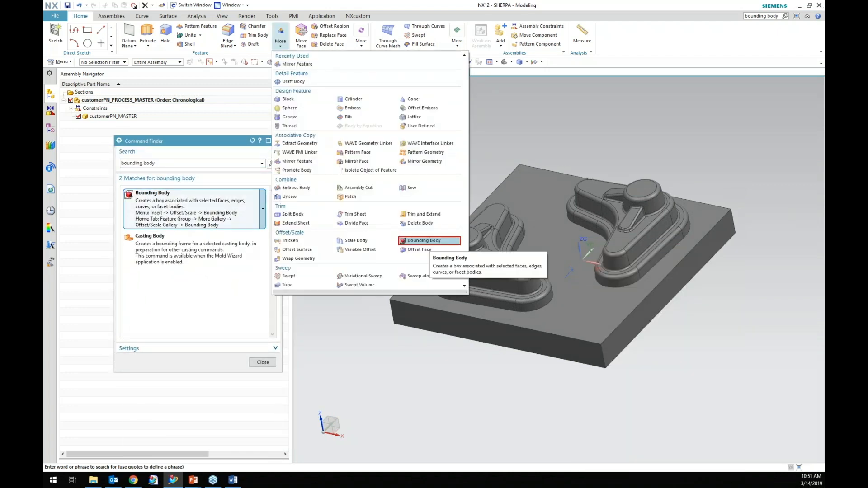
pyautogui.click(163, 199)
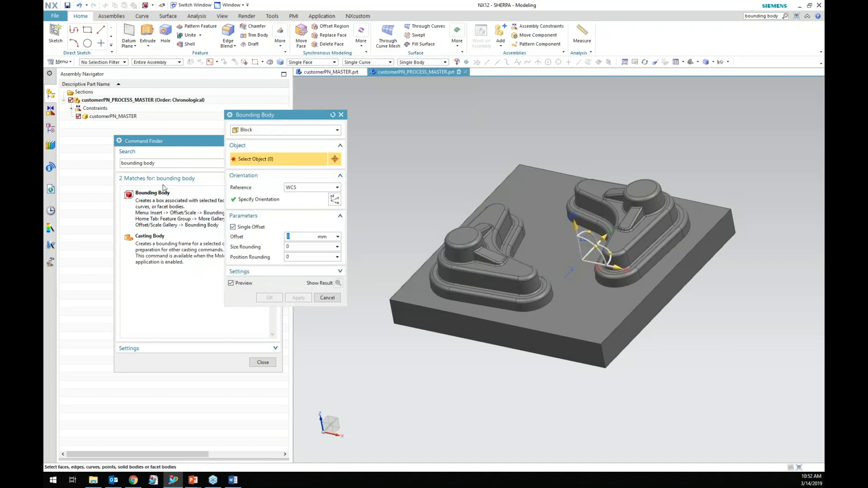
# Create a block bounding body around all of the master component's geometry with a 13 mm offset.
pyautogui.click(533, 236)
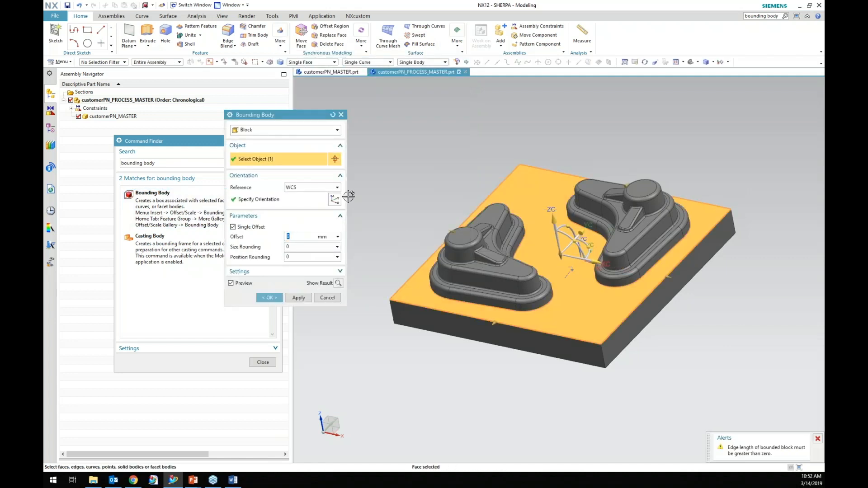
pyautogui.press('Escape')
pyautogui.scroll(-2, 596, 267)
pyautogui.moveTo(445, 166); pyautogui.dragTo(741, 376)
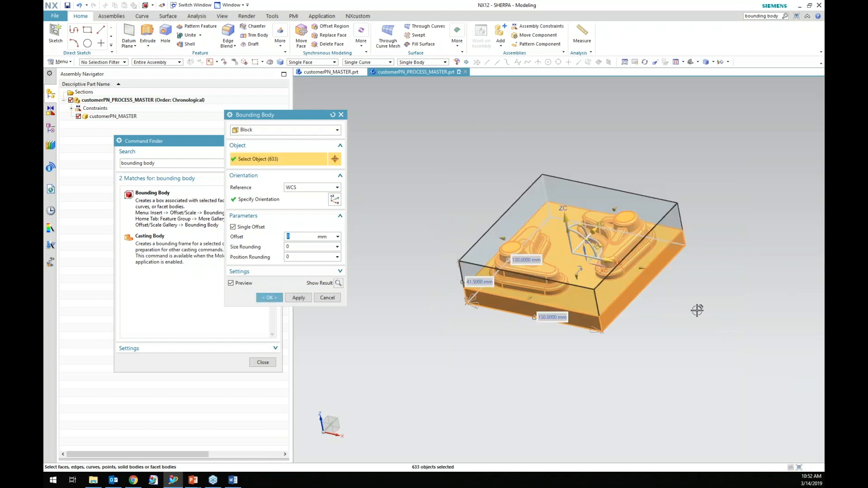
pyautogui.scroll(2, 604, 275)
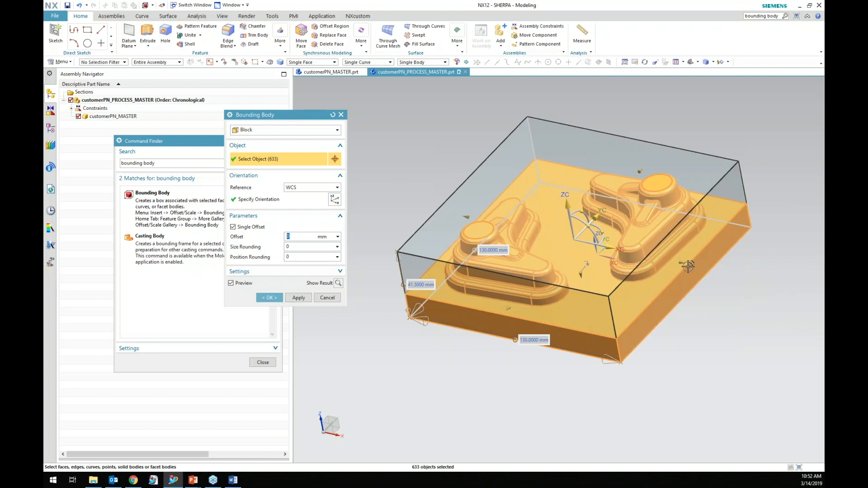
pyautogui.moveTo(686, 265); pyautogui.dragTo(701, 274)
pyautogui.scroll(-1, 716, 326)
pyautogui.moveTo(716, 328); pyautogui.dragTo(740, 361, button='middle')
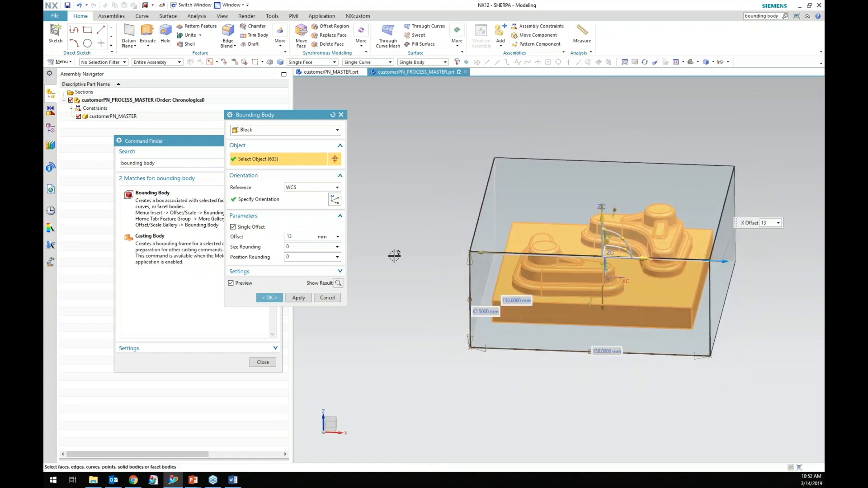
pyautogui.click(270, 297)
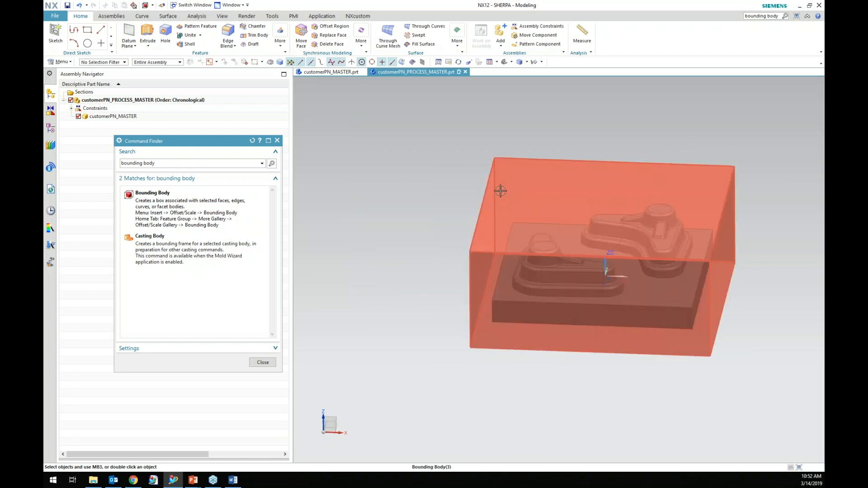
# Close the Command Finder and save the process part.
pyautogui.click(277, 141)
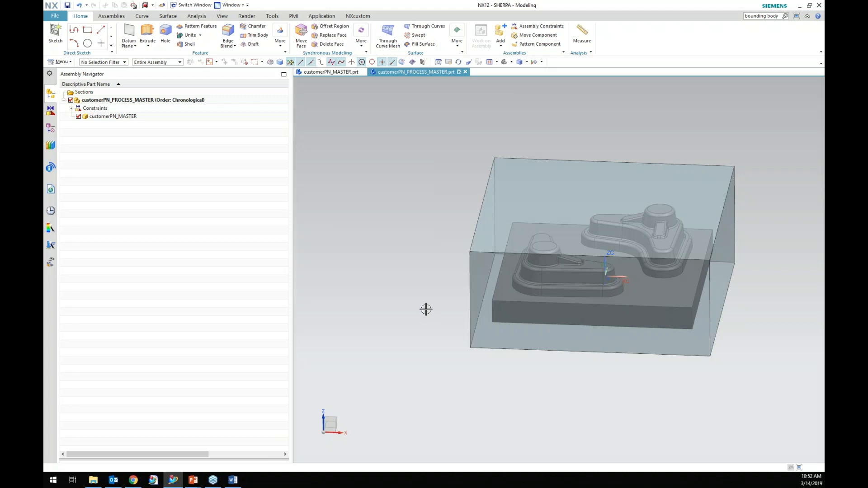
pyautogui.moveTo(405, 345)
pyautogui.mouseDown(button='middle')
pyautogui.moveTo(417, 324)
pyautogui.moveTo(396, 339)
pyautogui.moveTo(406, 330)
pyautogui.mouseUp(button='middle')
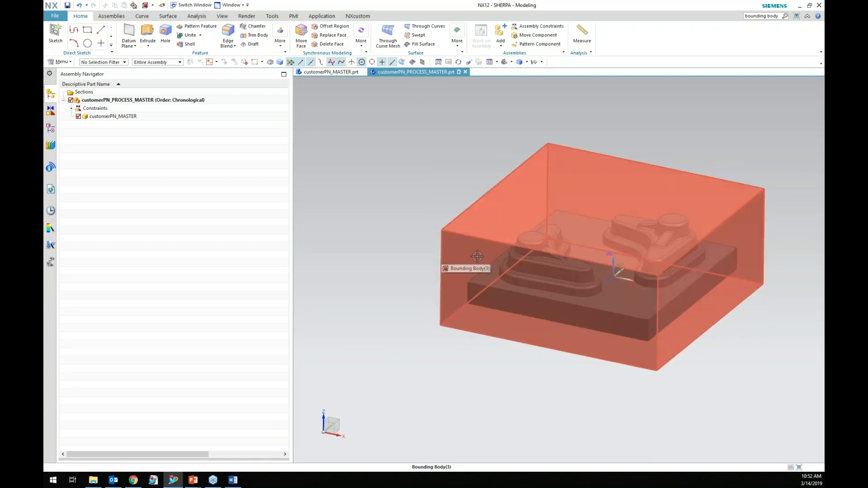
pyautogui.click(67, 5)
# Rename the Bounding Body feature in the model history to blank and save the part.
pyautogui.click(50, 128)
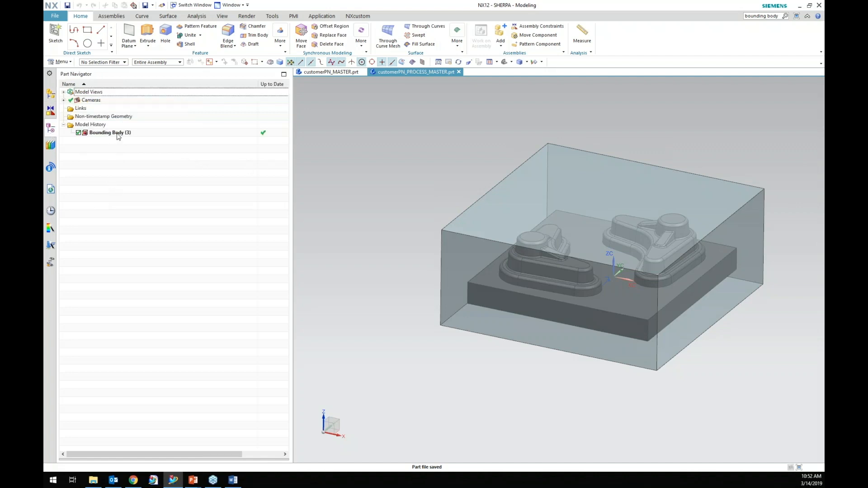
pyautogui.rightClick(119, 135)
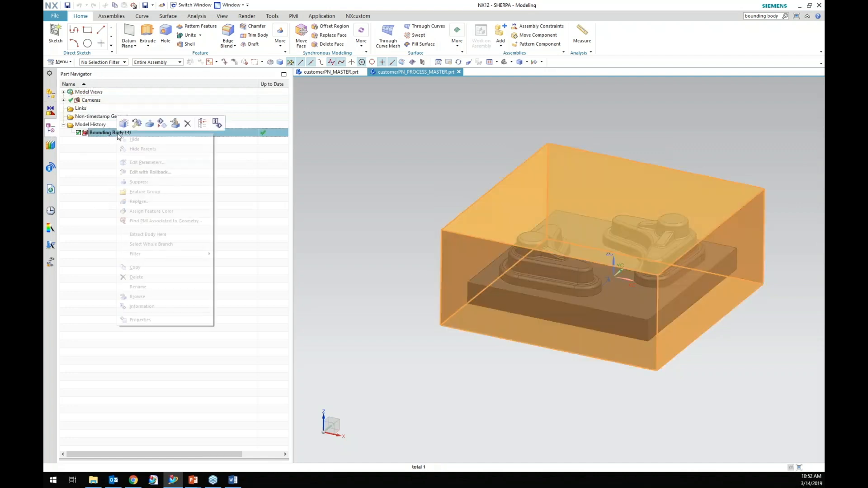
pyautogui.click(142, 287)
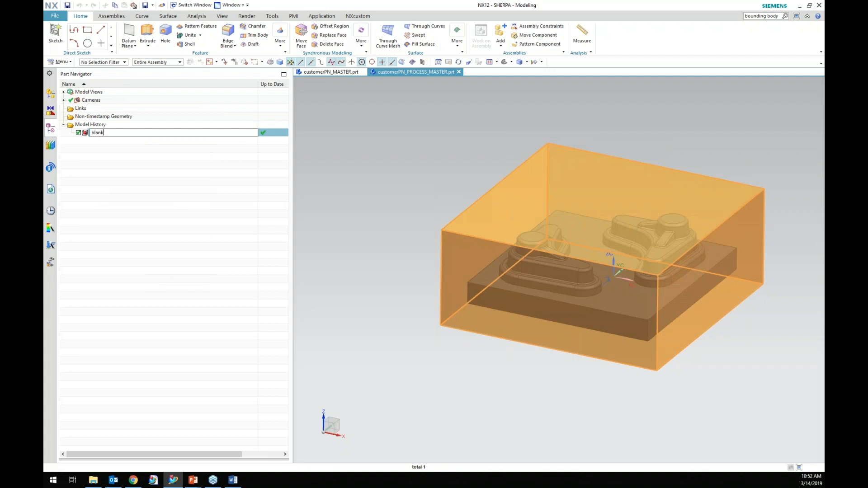
pyautogui.press('Return')
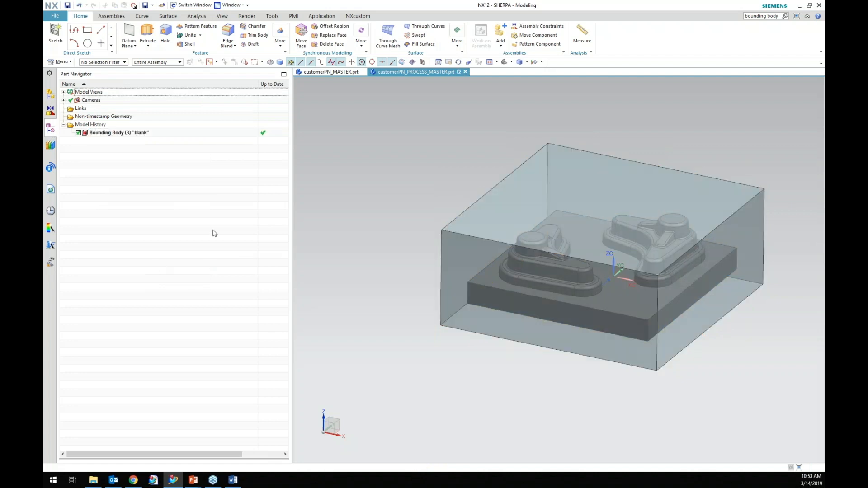
pyautogui.click(67, 5)
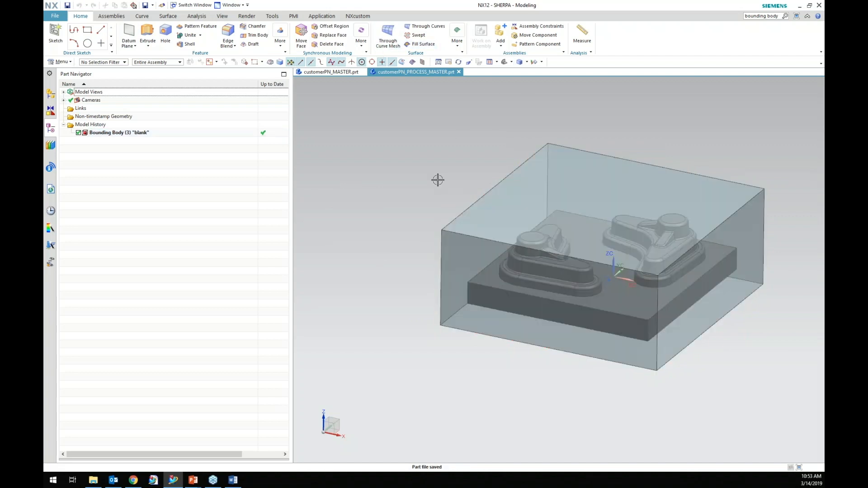
# Save customerPN_MASTER.prt from its tab and return to the process part.
pyautogui.click(340, 72)
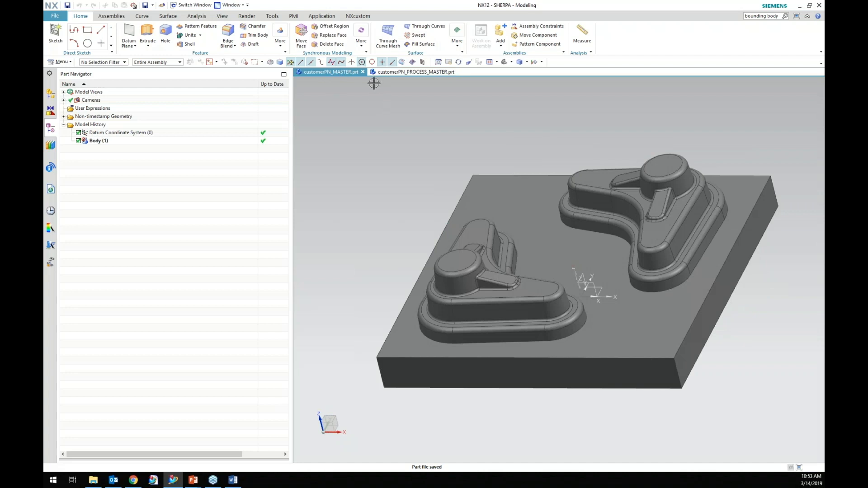
pyautogui.click(495, 312)
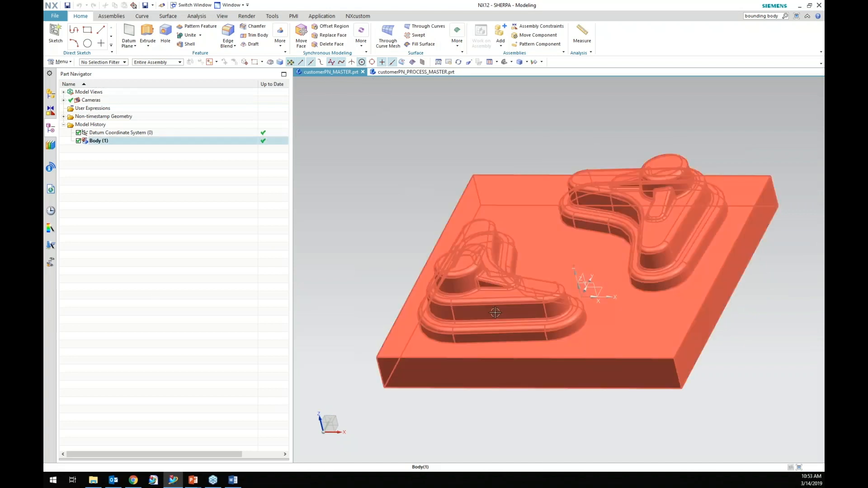
pyautogui.hotkey('ctrl', 's')
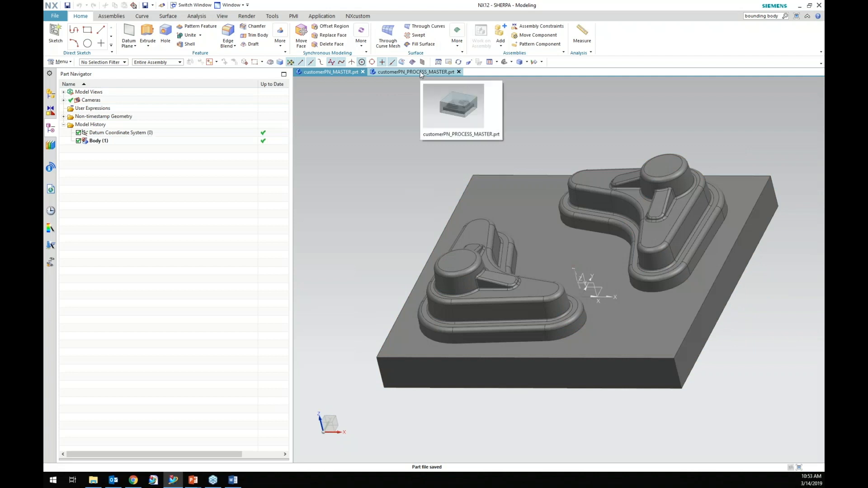
pyautogui.click(420, 73)
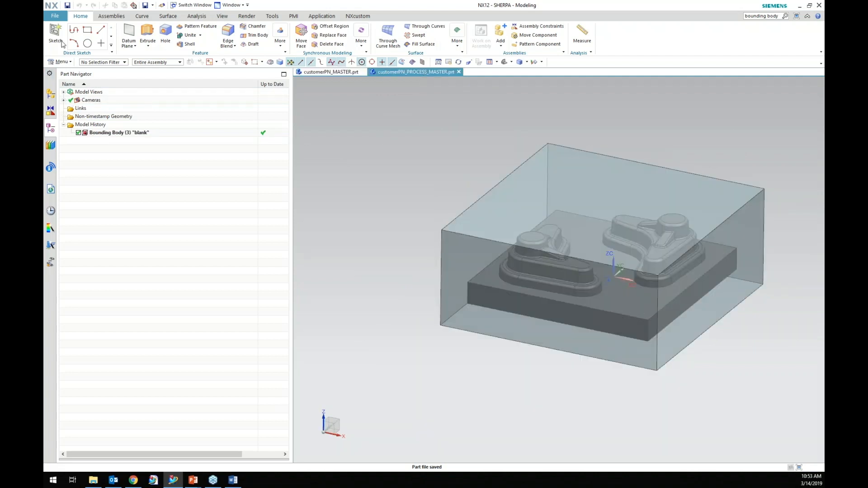
# Try to create a new General Setup manufacturing part named customerPN_MFG_MASTER_setup_1_vertical3axmill.prt referencing customerPN_PROCESS_MASTER.
pyautogui.click(58, 16)
pyautogui.click(63, 26)
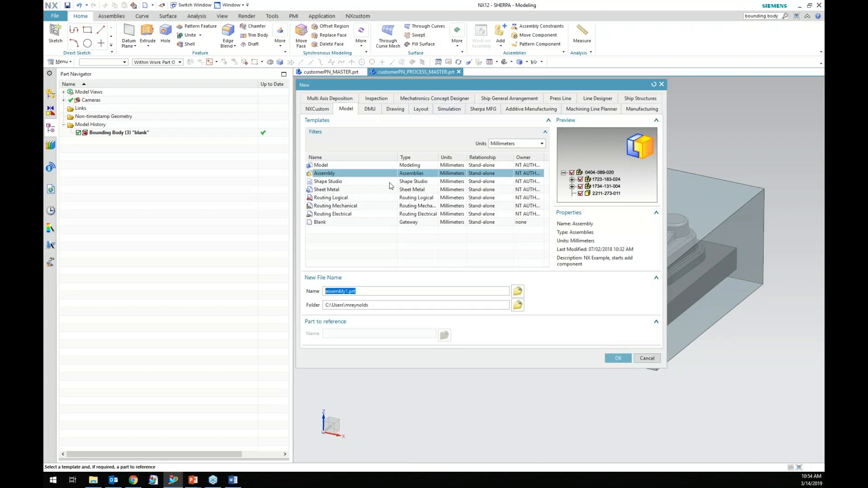
pyautogui.click(642, 109)
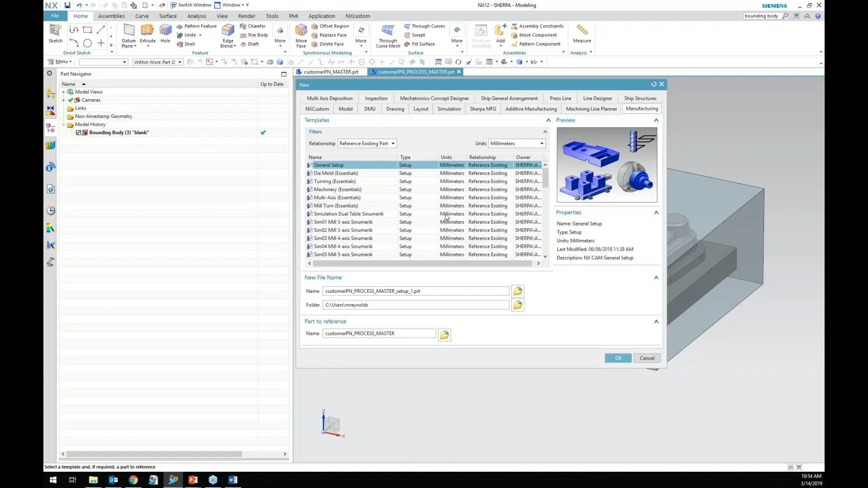
pyautogui.click(396, 292)
pyautogui.press('BackSpace')
pyautogui.press('BackSpace')
pyautogui.press('BackSpace')
pyautogui.press('BackSpace')
pyautogui.press('BackSpace')
pyautogui.press('BackSpace')
pyautogui.press('BackSpace')
pyautogui.press('BackSpace')
pyautogui.press('BackSpace')
pyautogui.press('BackSpace')
pyautogui.press('BackSpace')
pyautogui.press('BackSpace')
pyautogui.press('BackSpace')
pyautogui.press('BackSpace')
pyautogui.write('MFG_MASTER')
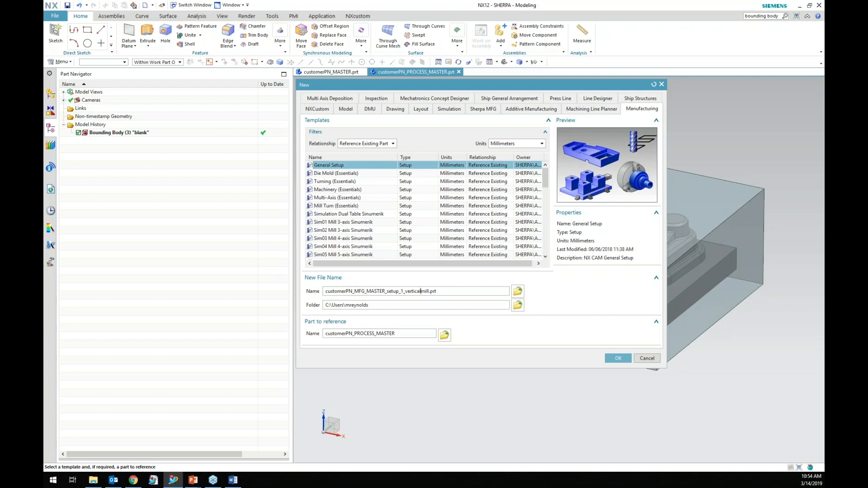
pyautogui.write('3ax')
pyautogui.click(624, 360)
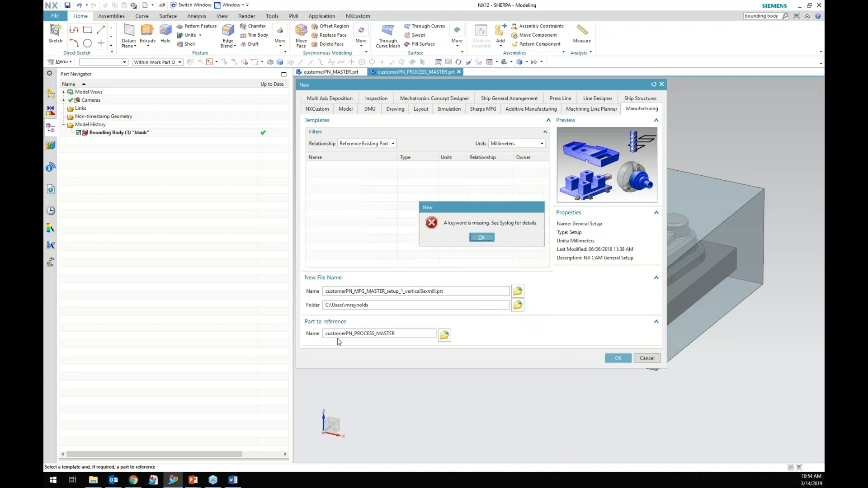
# Create the manufacturing setup part from the Sherpa MFG General CAx Setup template referencing customerPN_PROCESS_MASTER, accepting the unit change.
pyautogui.click(482, 238)
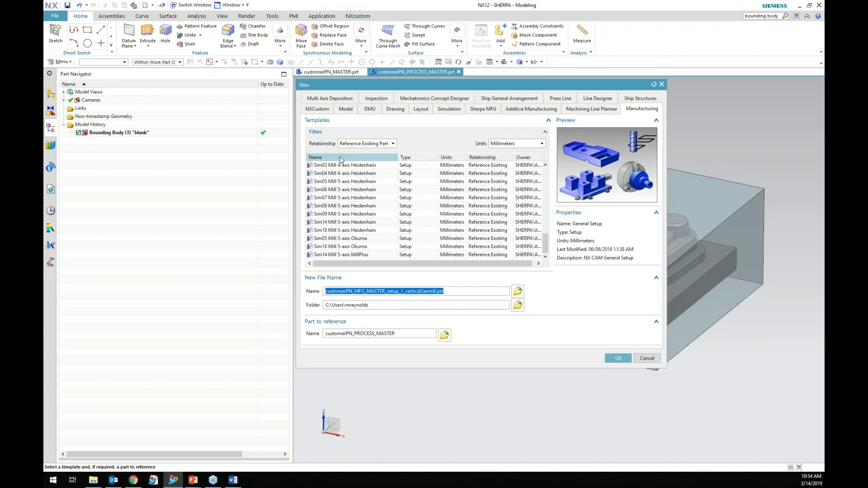
pyautogui.click(483, 109)
pyautogui.click(507, 143)
pyautogui.click(509, 151)
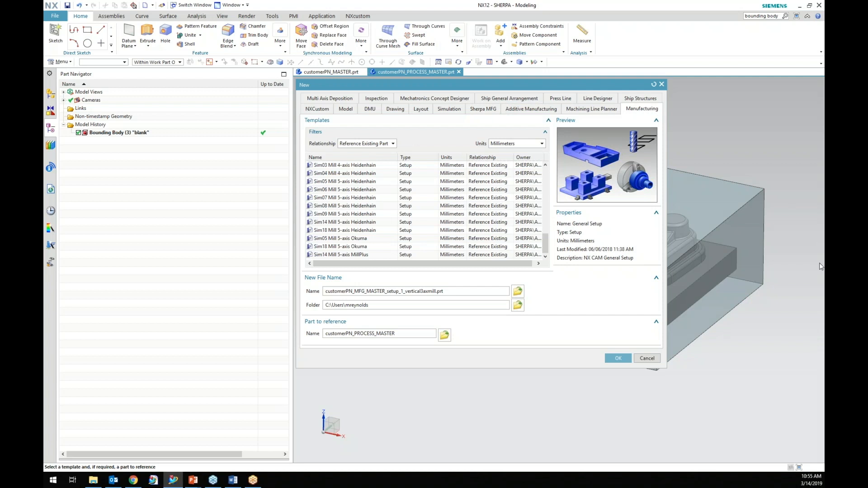
pyautogui.click(480, 109)
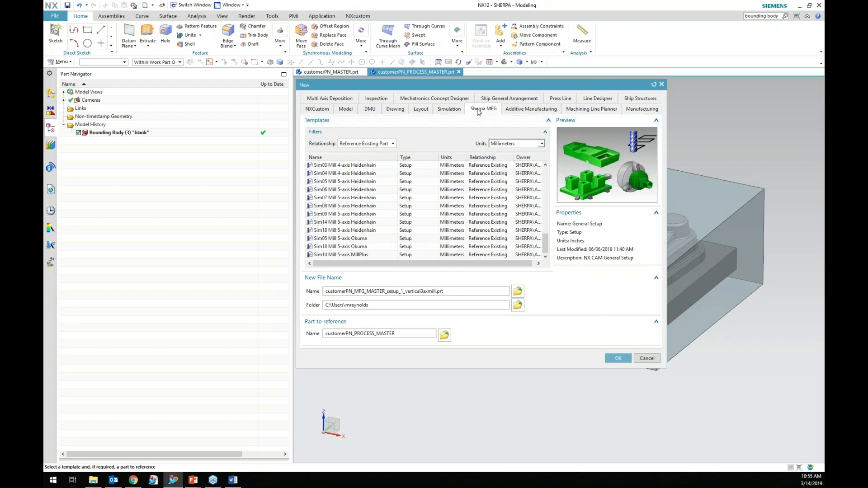
pyautogui.click(617, 359)
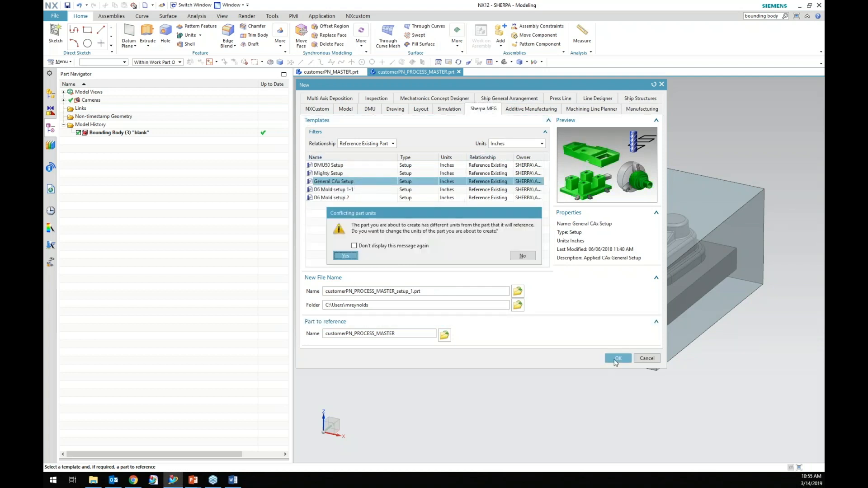
pyautogui.click(347, 255)
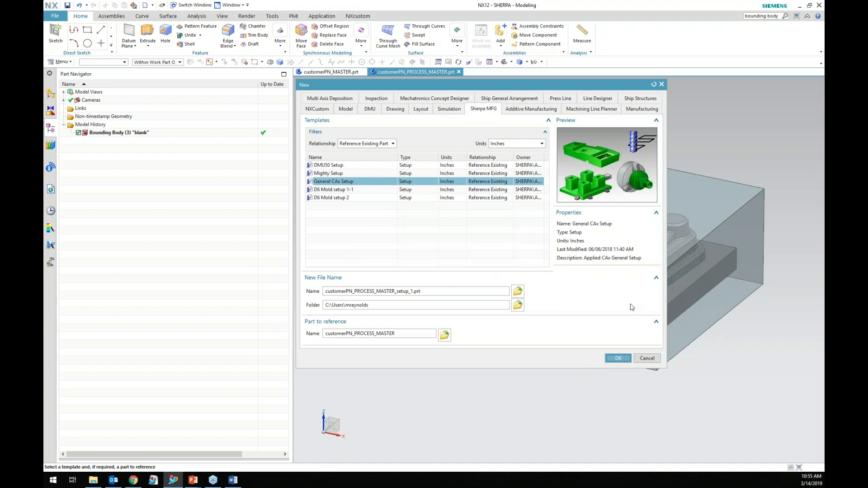
pyautogui.click(617, 358)
pyautogui.click(345, 256)
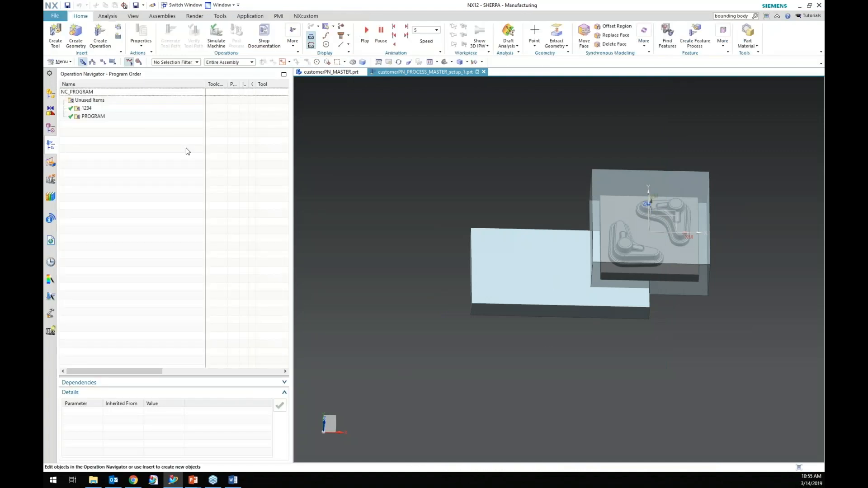
# Delete the template's Extrude "stock" feature from the setup part's model history.
pyautogui.click(50, 128)
pyautogui.click(115, 124)
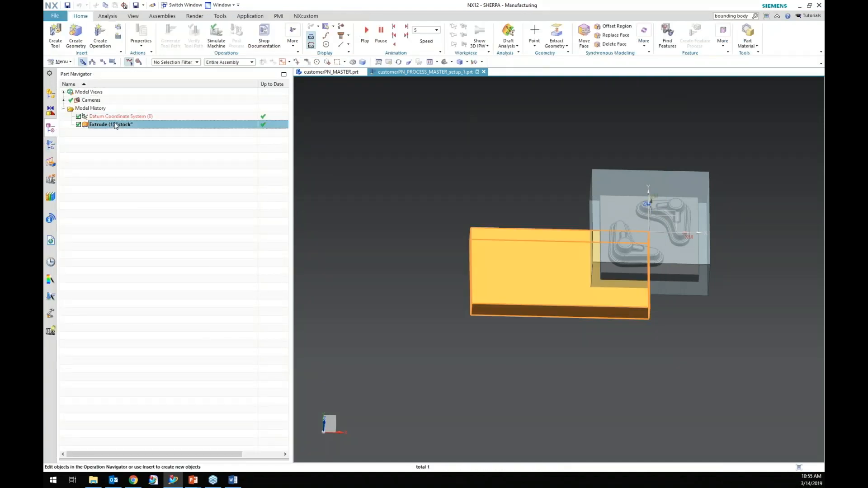
pyautogui.rightClick(115, 125)
pyautogui.click(159, 232)
pyautogui.moveTo(519, 359); pyautogui.dragTo(524, 322, button='middle')
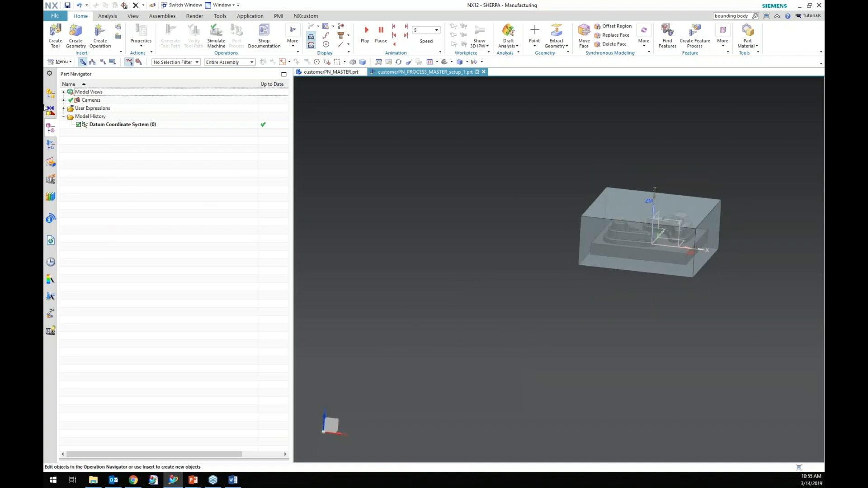
# Examine the setup part's assembly structure and the referenced process model.
pyautogui.click(51, 93)
pyautogui.click(72, 108)
pyautogui.scroll(5, 749, 292)
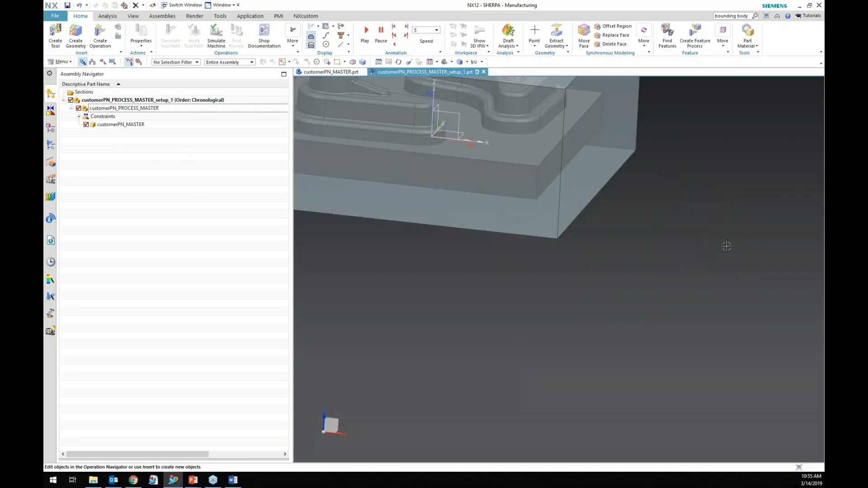
pyautogui.scroll(-3, 658, 190)
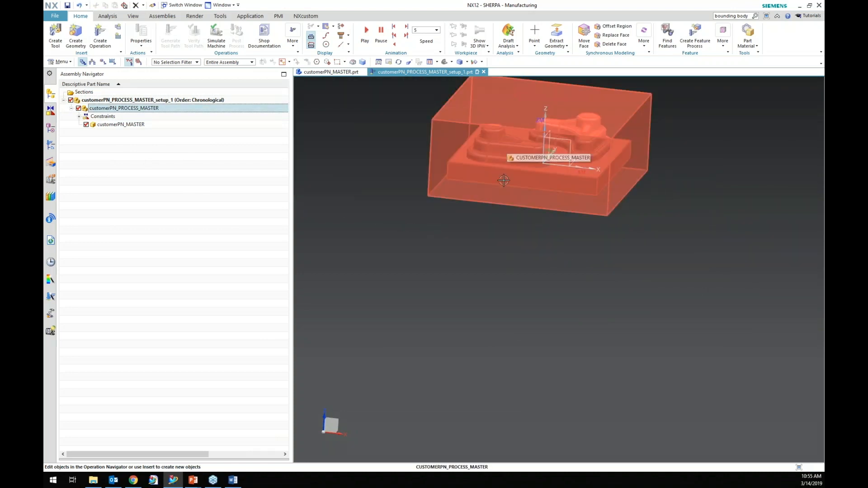
pyautogui.scroll(-3, 537, 315)
pyautogui.scroll(5, 546, 213)
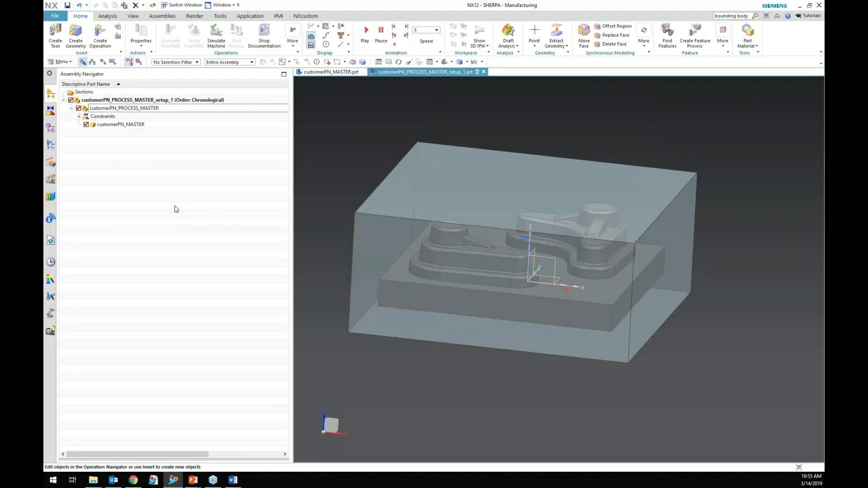
pyautogui.scroll(-3, 326, 238)
pyautogui.scroll(3, 326, 238)
pyautogui.moveTo(325, 238); pyautogui.dragTo(166, 207, button='middle')
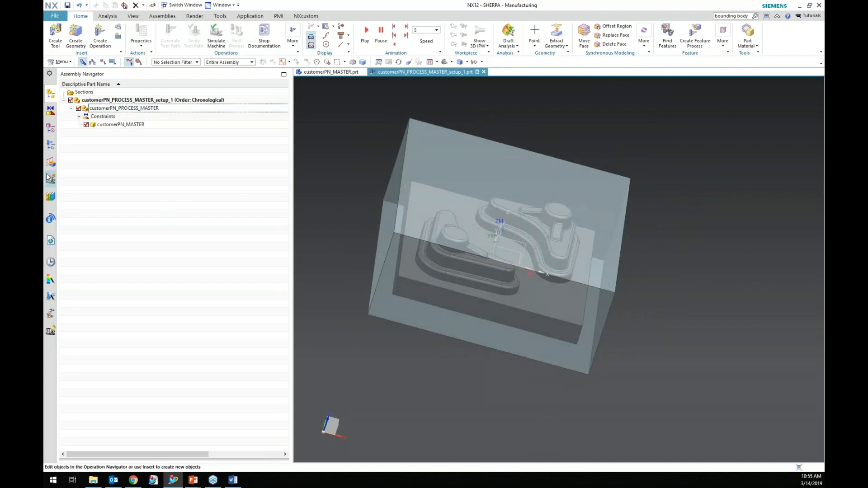
pyautogui.press('Home')
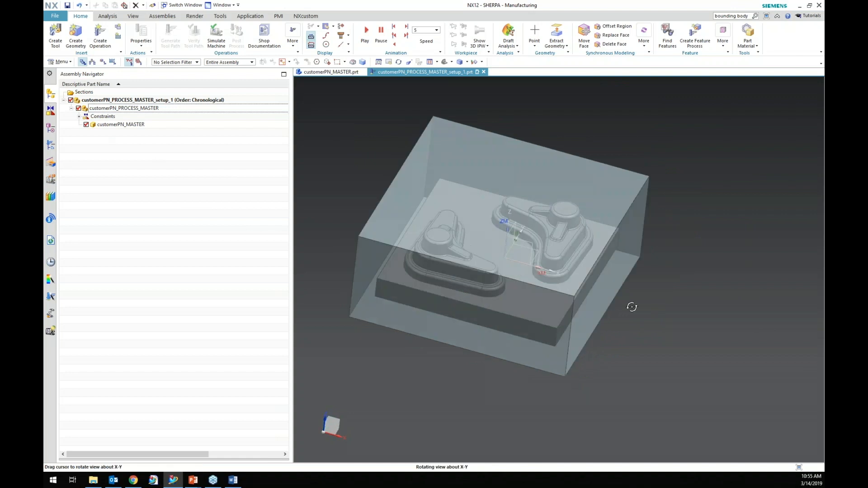
pyautogui.click(162, 16)
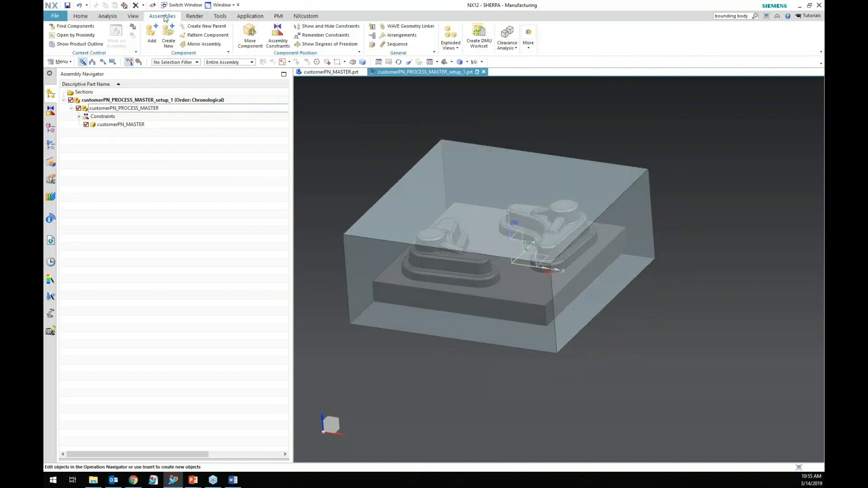
pyautogui.click(278, 36)
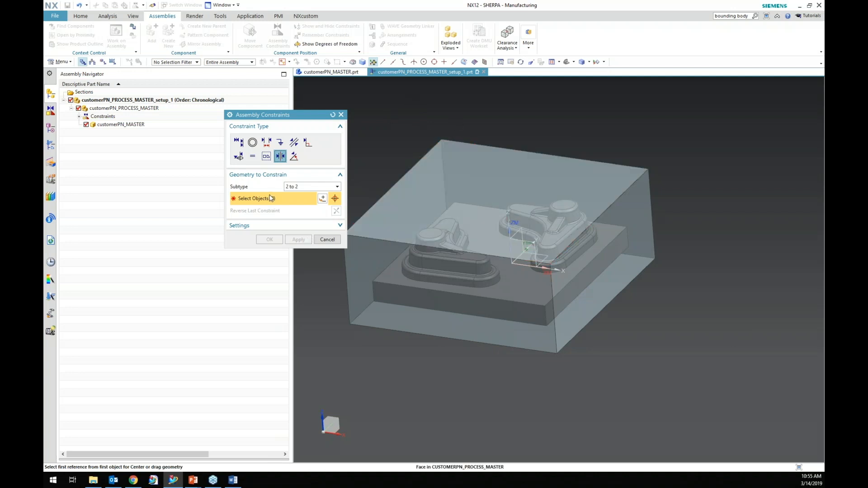
pyautogui.click(328, 240)
pyautogui.scroll(-3, 676, 287)
pyautogui.scroll(2, 674, 258)
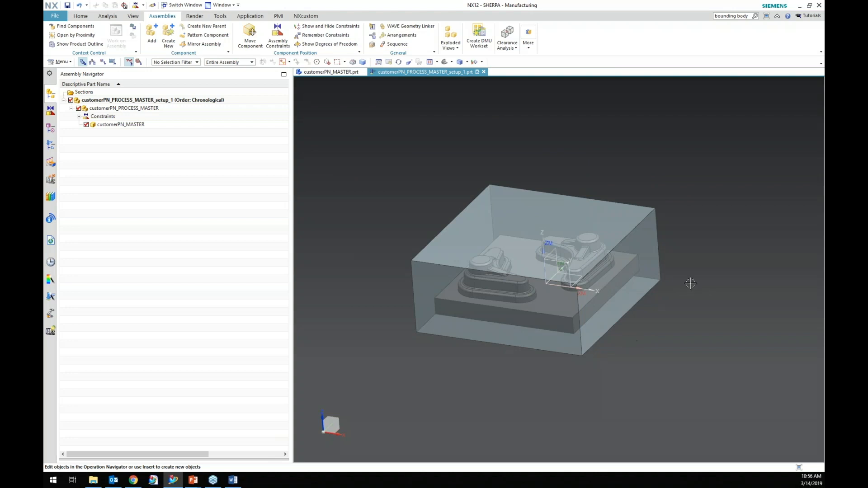
# Link the blank bounding body into the setup part with WAVE Geometry Linker, hiding the original.
pyautogui.click(407, 26)
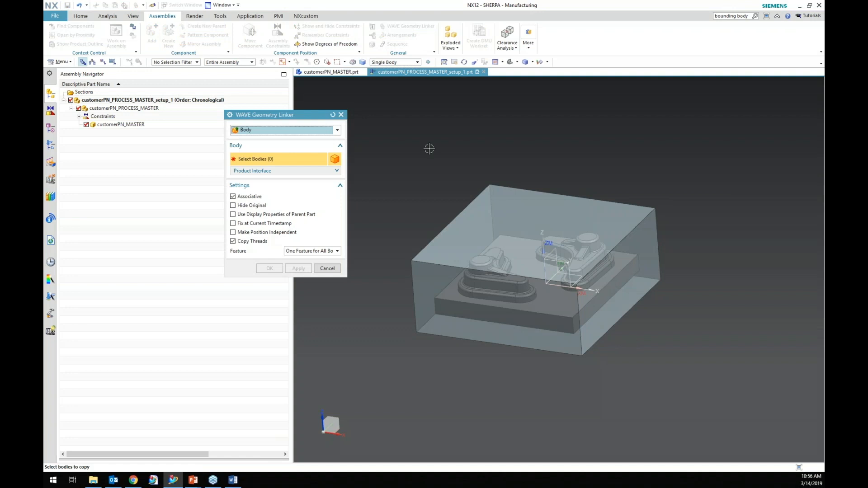
pyautogui.click(518, 207)
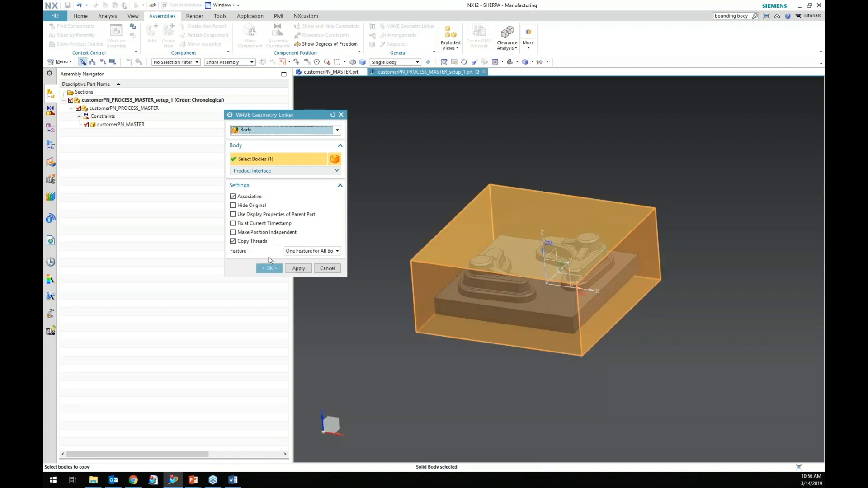
pyautogui.click(254, 207)
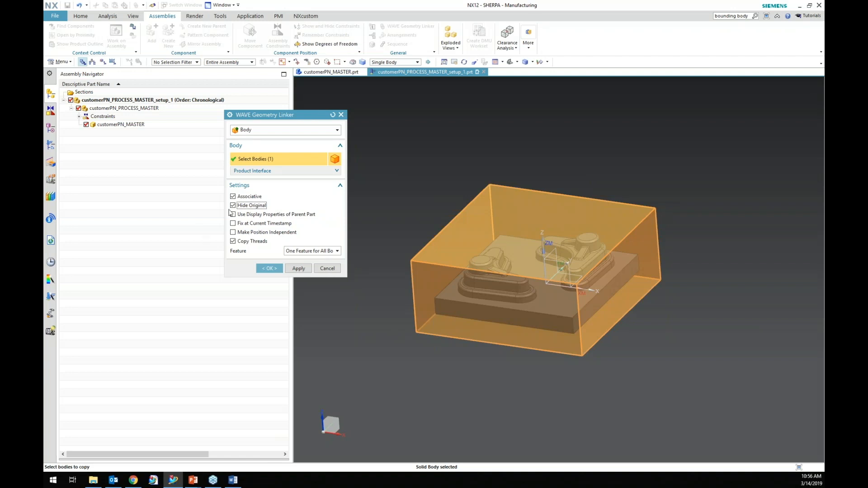
pyautogui.click(269, 269)
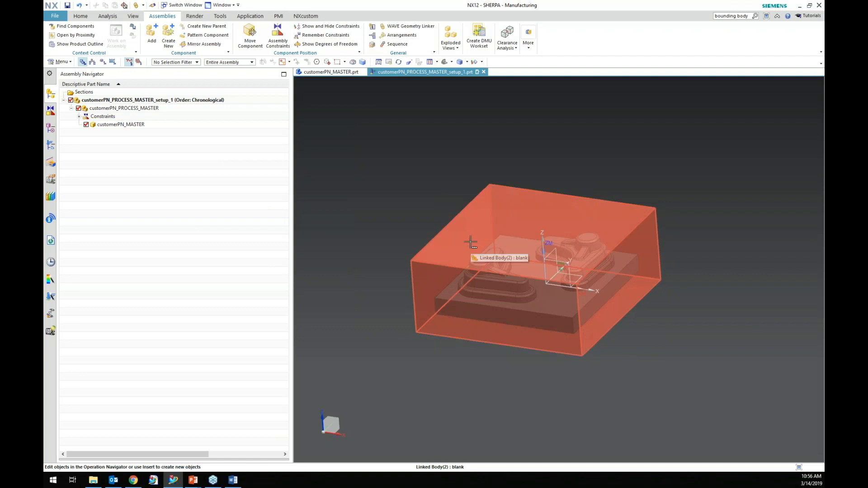
# Link the master part body into the setup part with WAVE Geometry Linker as well.
pyautogui.click(410, 29)
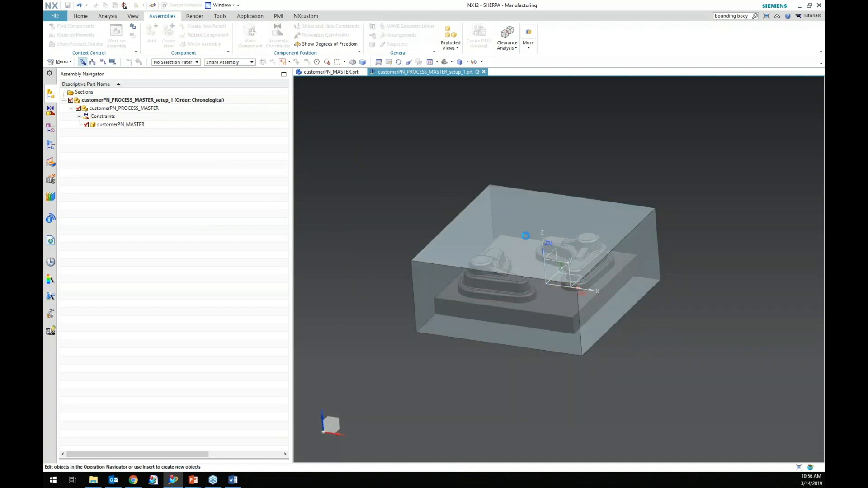
pyautogui.click(481, 257)
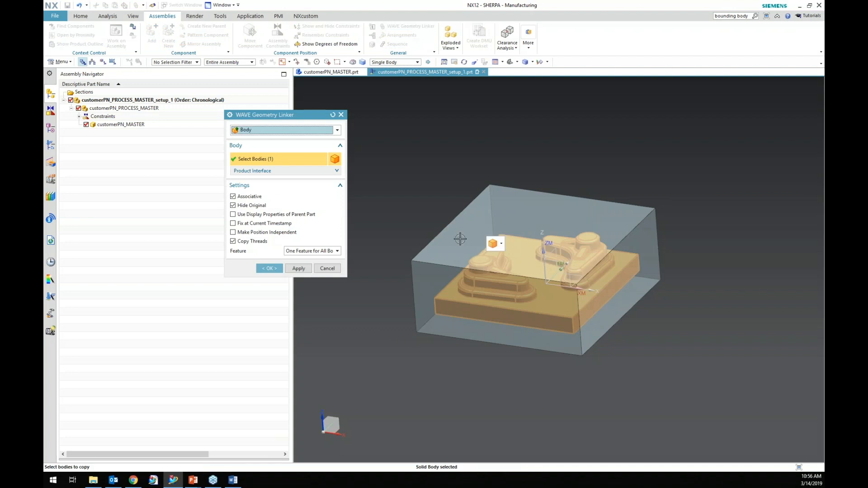
pyautogui.click(272, 268)
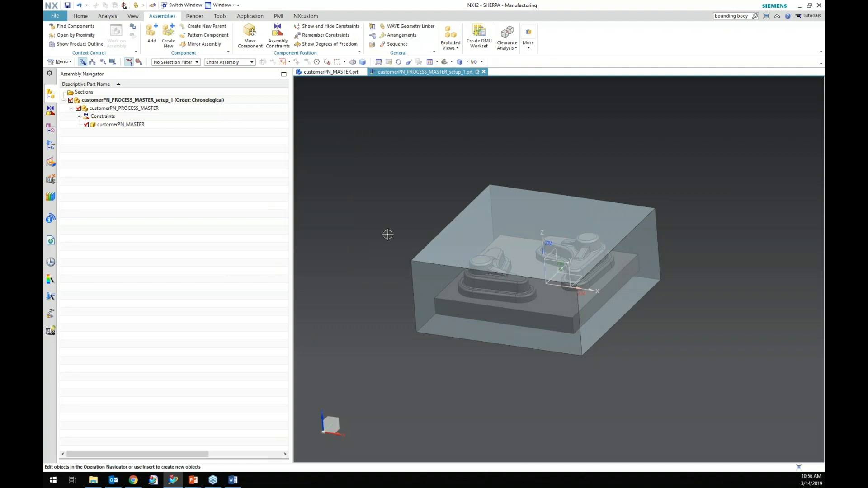
pyautogui.click(108, 126)
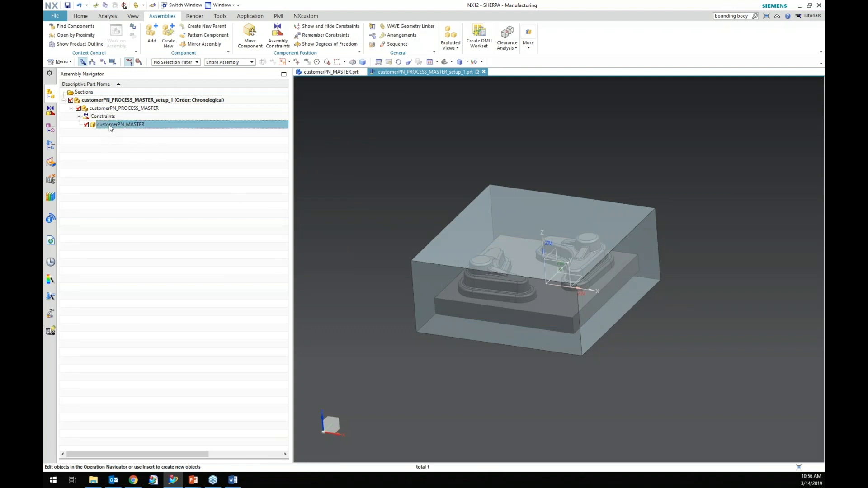
pyautogui.rightClick(108, 126)
pyautogui.press('Escape')
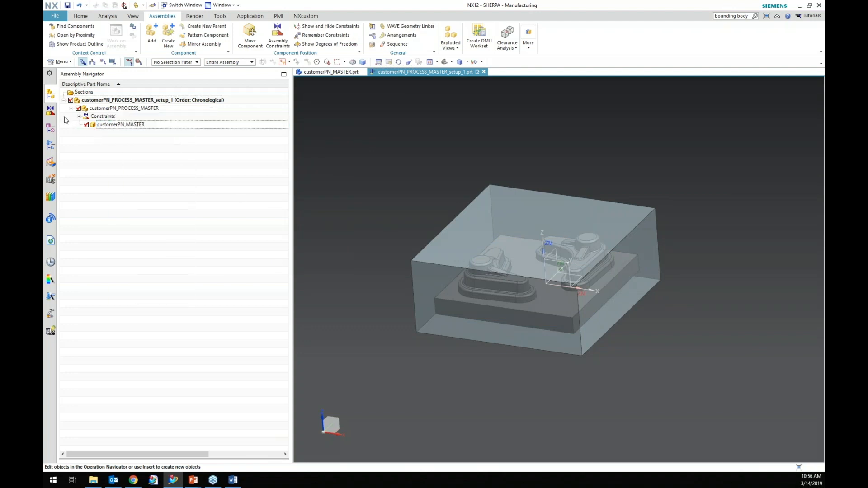
# Rename the second linked body in the model history to final part.
pyautogui.click(50, 128)
pyautogui.click(127, 141)
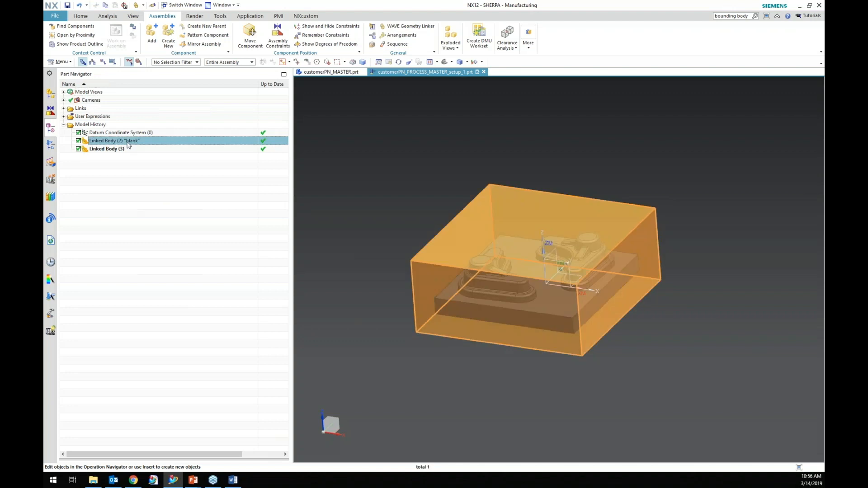
pyautogui.click(129, 150)
pyautogui.rightClick(129, 151)
pyautogui.click(177, 240)
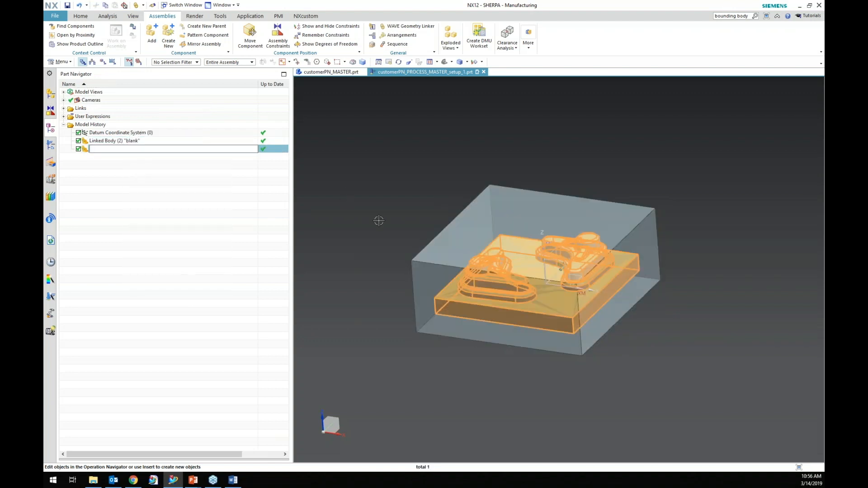
pyautogui.write('final part')
pyautogui.press('Return')
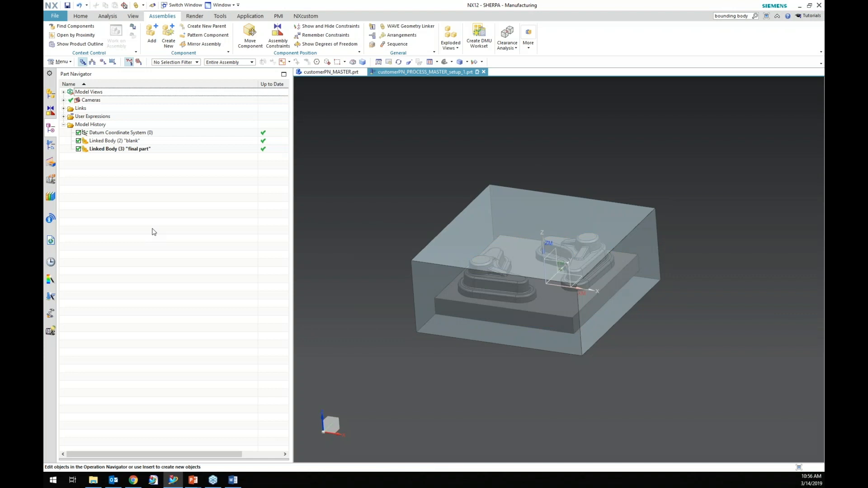
# Hide the two linked bodies and show them again to compare blank and final part.
pyautogui.click(113, 149)
pyautogui.click(115, 142)
pyautogui.keyDown('ctrl'); pyautogui.click(114, 149); pyautogui.keyUp('ctrl')
pyautogui.rightClick(113, 149)
pyautogui.click(143, 156)
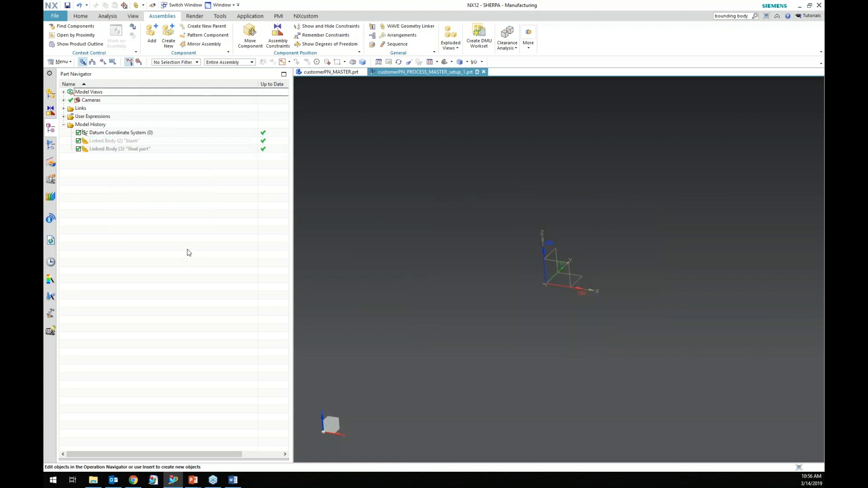
pyautogui.click(125, 141)
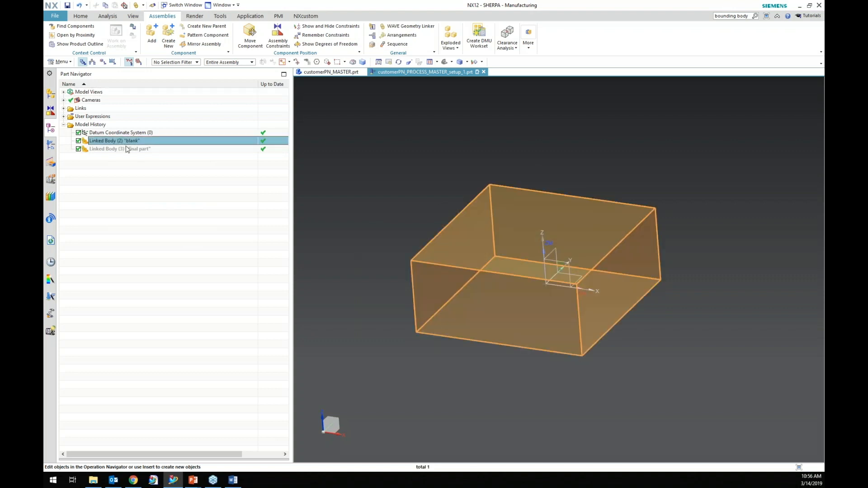
pyautogui.keyDown('ctrl'); pyautogui.click(128, 149); pyautogui.keyUp('ctrl')
pyautogui.rightClick(130, 146)
pyautogui.click(145, 148)
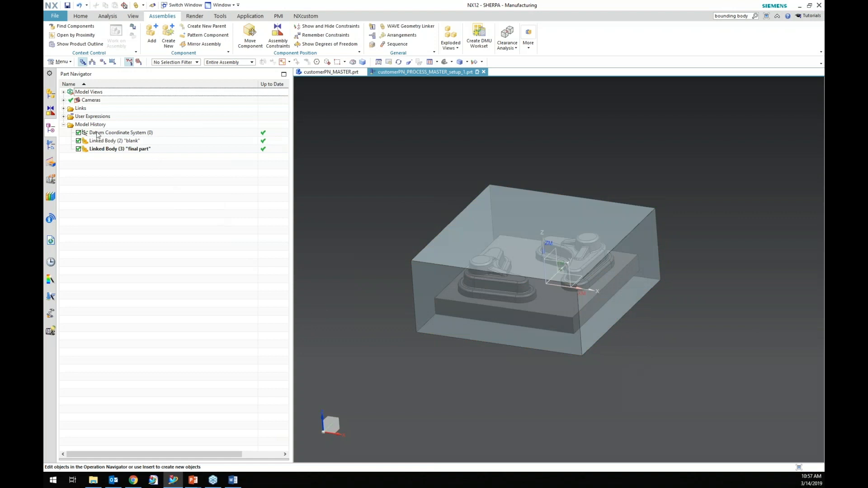
# Insert a Workpiece geometry group named BLANK under GEOMETRY in the operation navigator's geometry view.
pyautogui.click(50, 145)
pyautogui.click(103, 62)
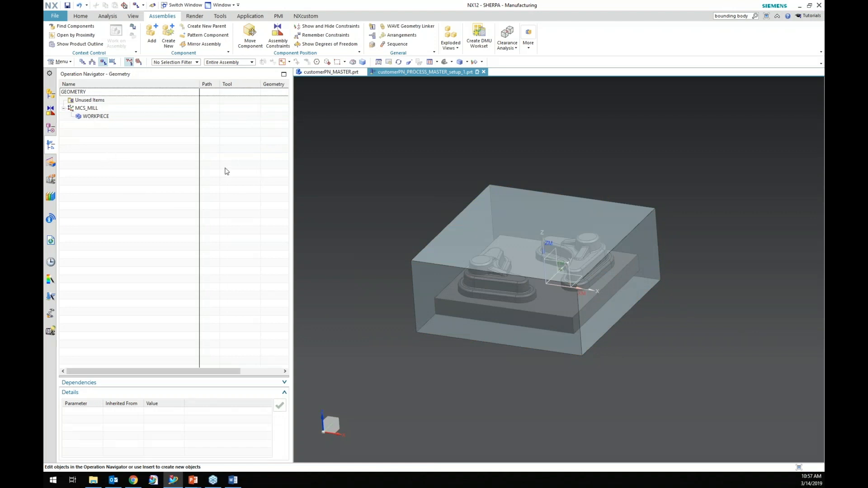
pyautogui.rightClick(122, 164)
pyautogui.click(95, 90)
pyautogui.rightClick(89, 96)
pyautogui.moveTo(135, 172)
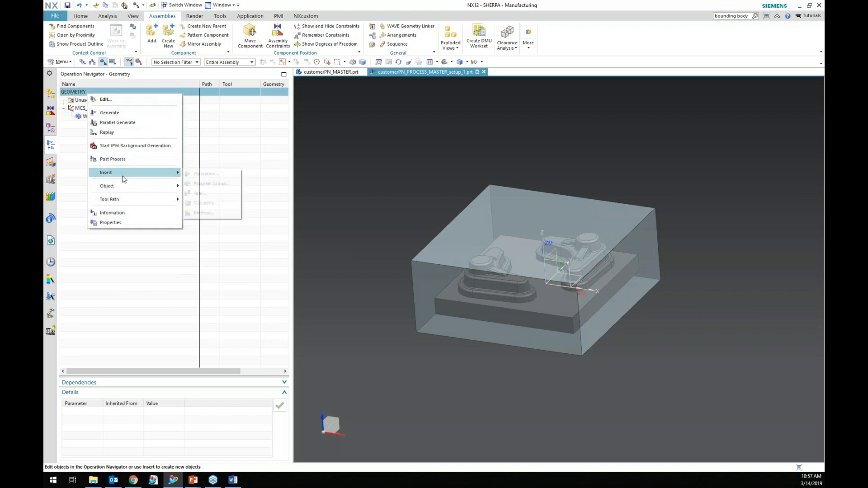
pyautogui.click(226, 203)
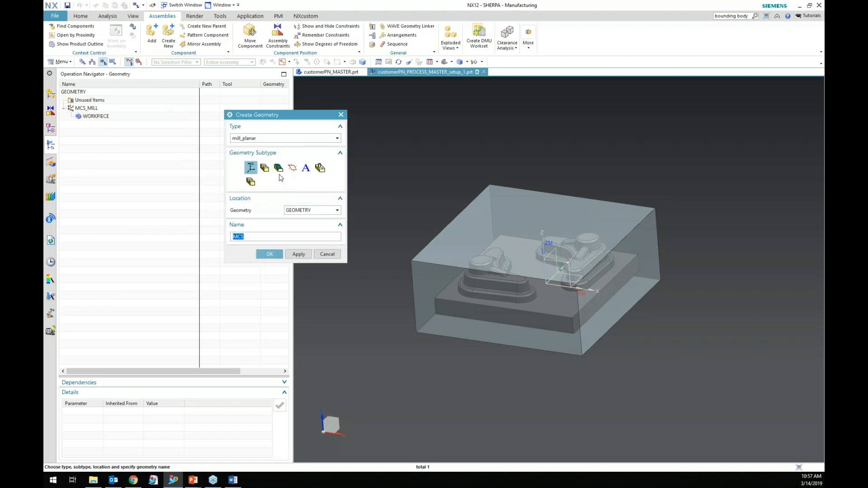
pyautogui.click(264, 168)
pyautogui.hotkey('ctrl', 'a')
pyautogui.write('BLANK')
pyautogui.press('Return')
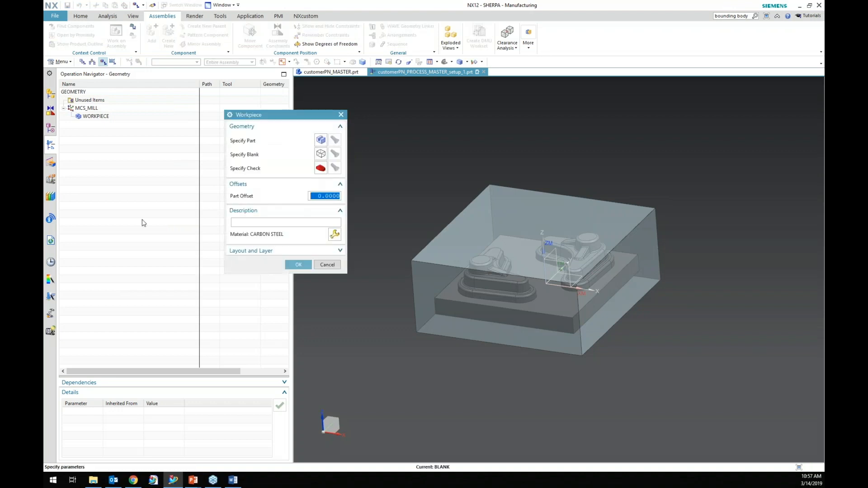
# Nest MCS_MILL under the BLANK group and specify the linked blank body as the BLANK group's blank geometry.
pyautogui.click(298, 264)
pyautogui.moveTo(75, 111); pyautogui.dragTo(83, 124)
pyautogui.doubleClick(82, 109)
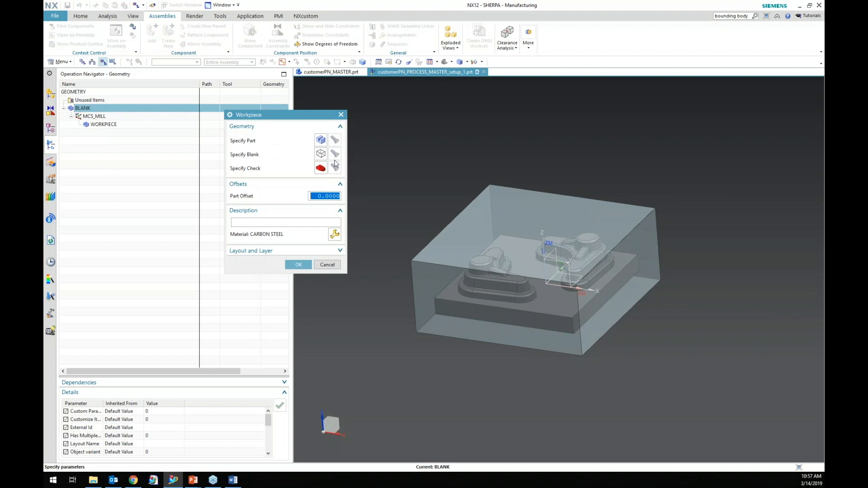
pyautogui.click(319, 160)
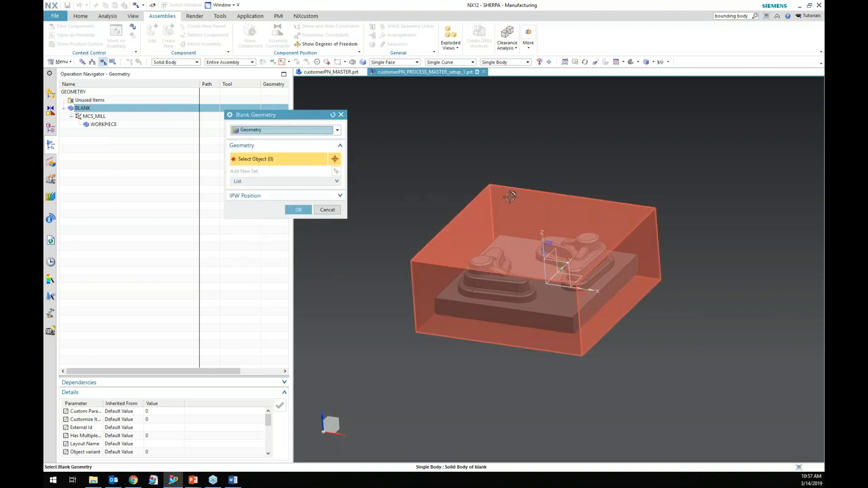
pyautogui.click(538, 216)
pyautogui.click(297, 222)
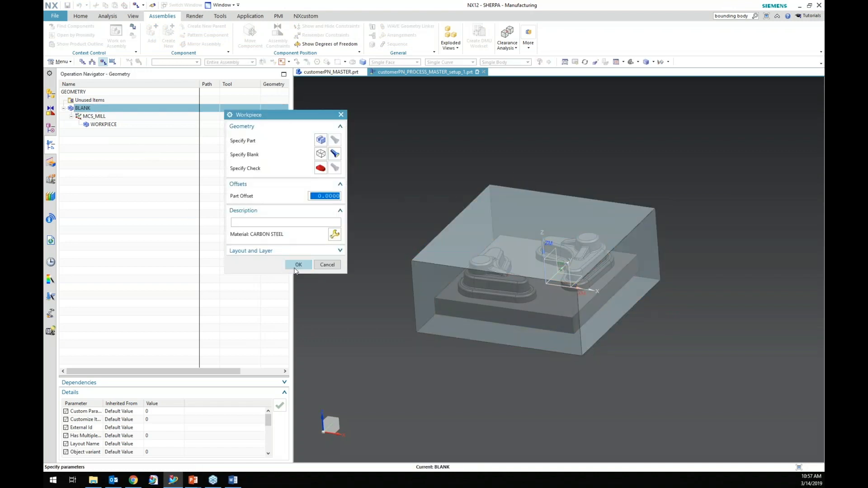
pyautogui.click(299, 265)
# Specify the linked final part body as the part geometry of the WORKPIECE group.
pyautogui.click(88, 117)
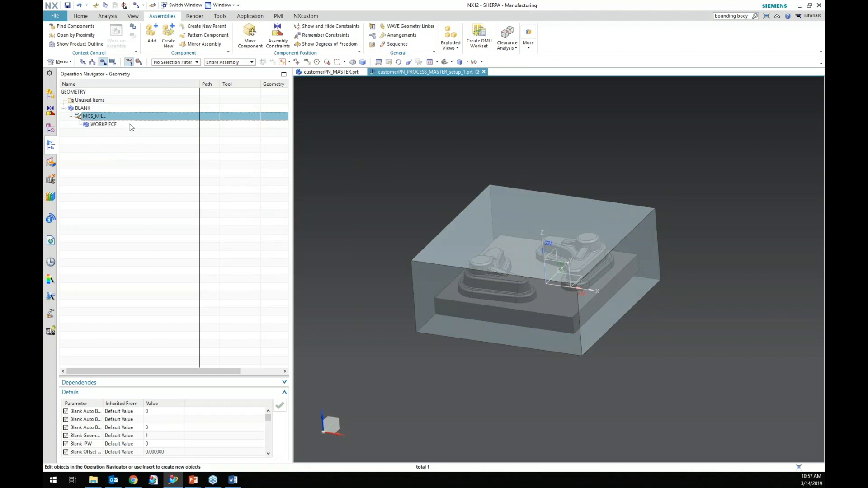
pyautogui.doubleClick(103, 124)
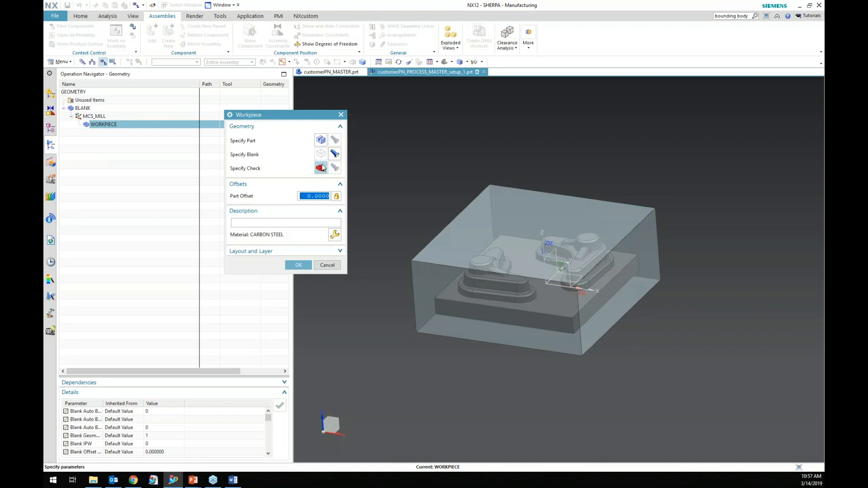
pyautogui.click(321, 139)
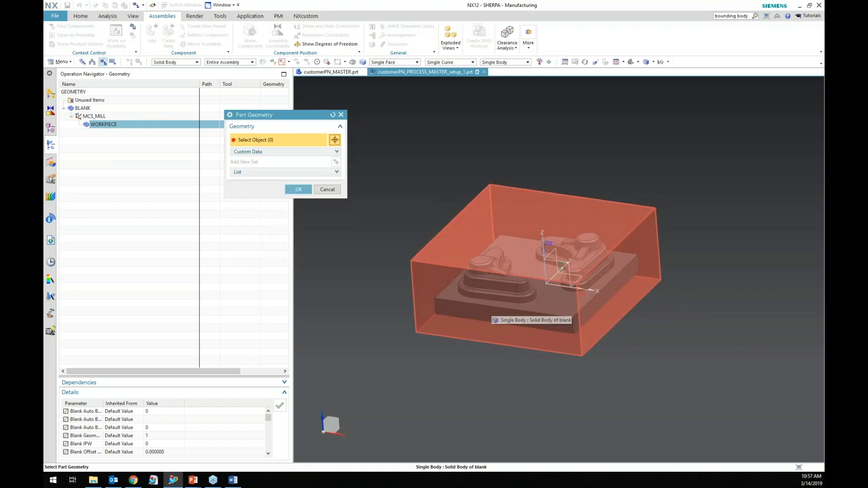
pyautogui.click(492, 310)
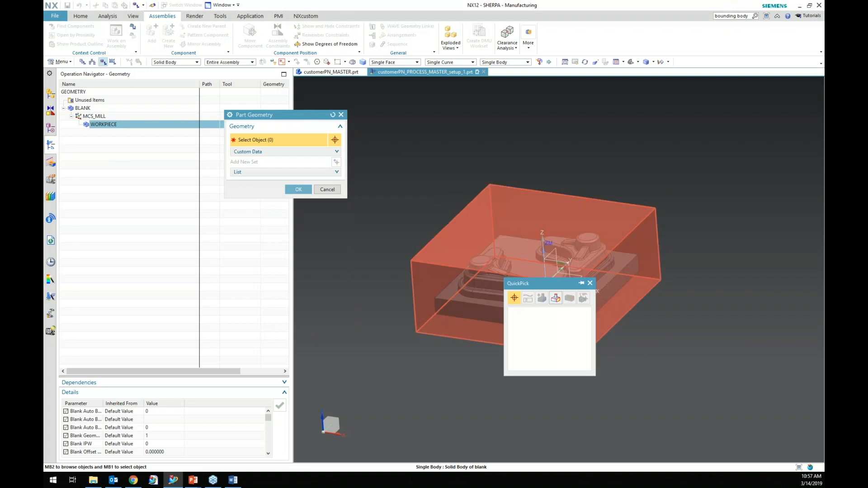
pyautogui.click(549, 319)
pyautogui.click(298, 200)
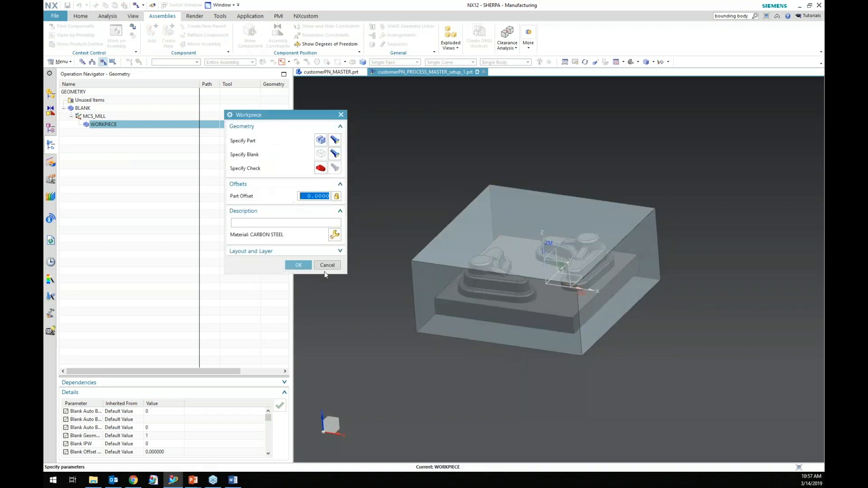
pyautogui.click(300, 266)
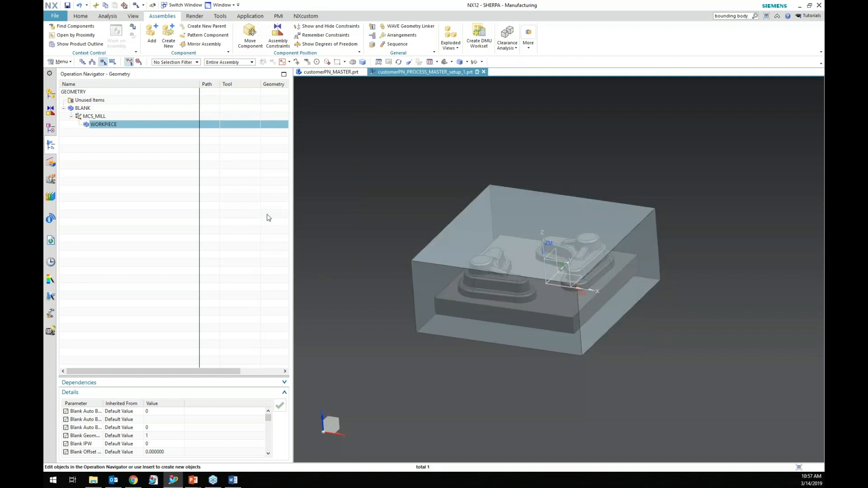
# Hide the linked blank body in the part navigator's model history.
pyautogui.click(50, 128)
pyautogui.rightClick(123, 143)
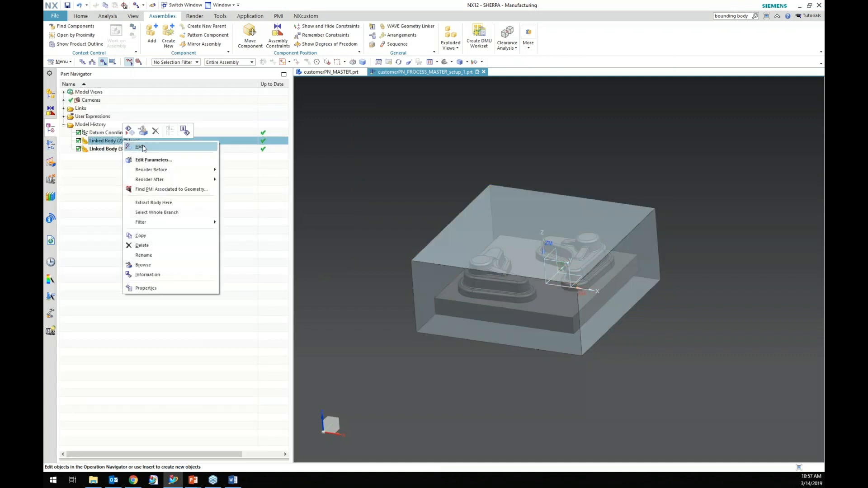
pyautogui.click(175, 212)
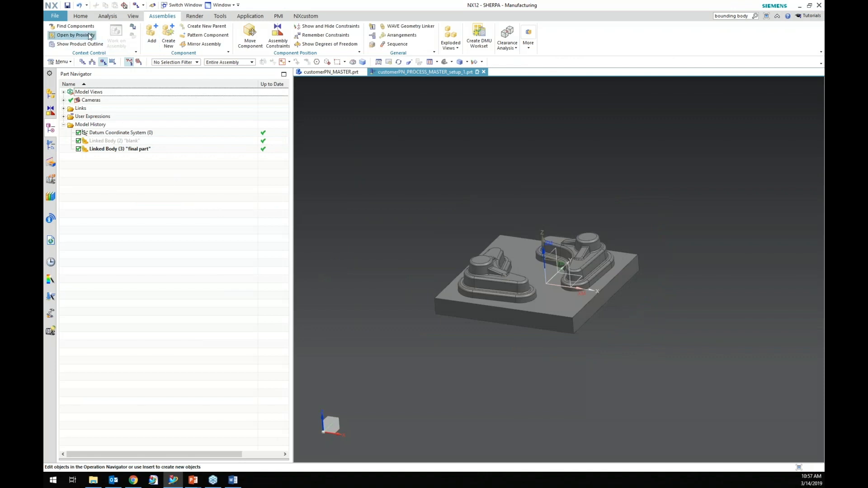
pyautogui.click(80, 17)
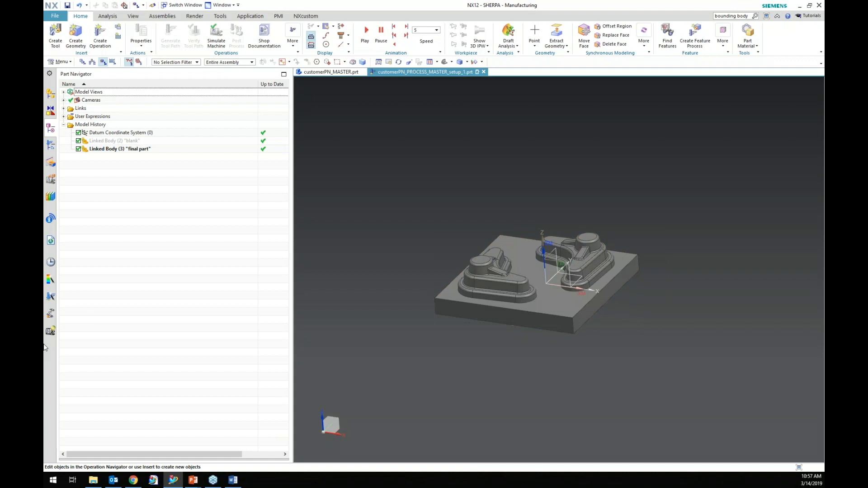
pyautogui.click(144, 156)
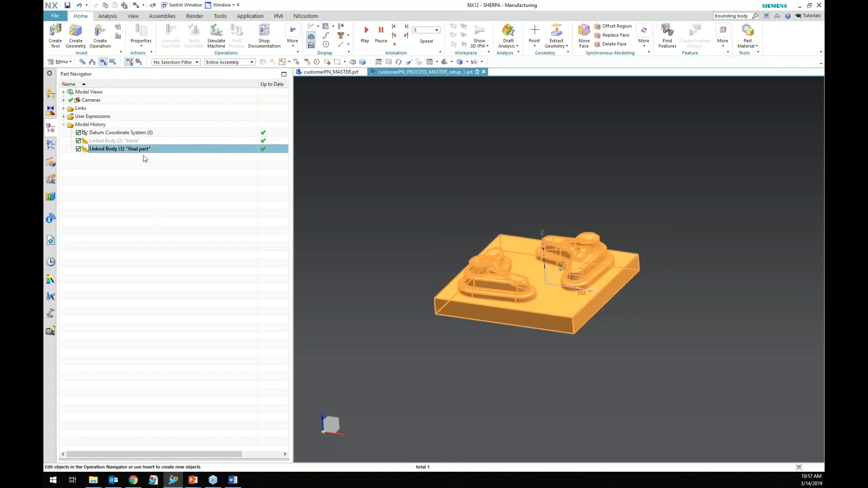
pyautogui.click(132, 286)
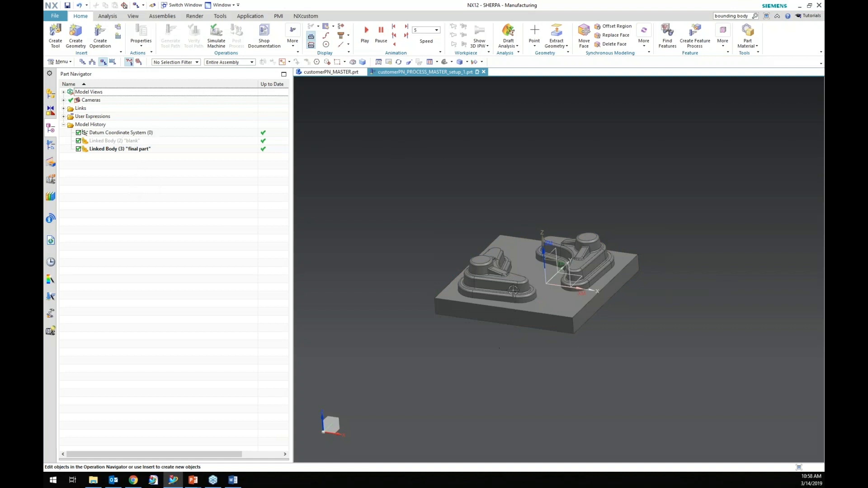
# Zoom in and examine the details of the final part body.
pyautogui.scroll(5, 516, 296)
pyautogui.click(407, 264)
pyautogui.press('Escape')
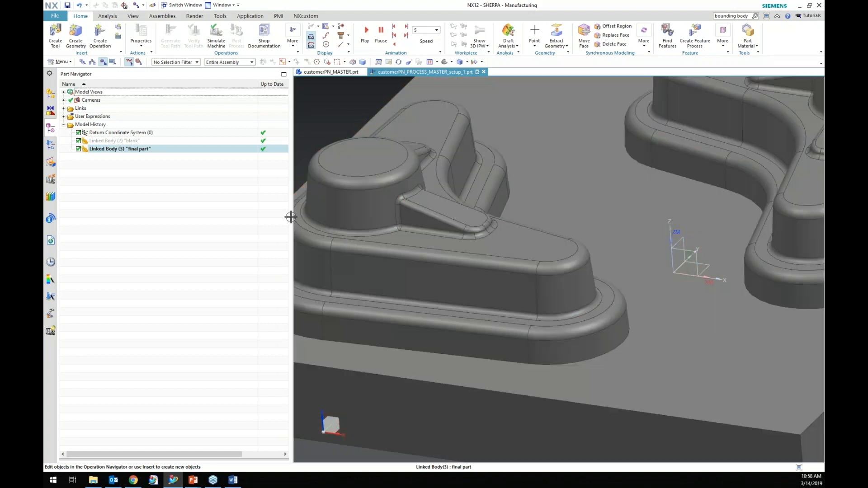
pyautogui.scroll(-6, 573, 194)
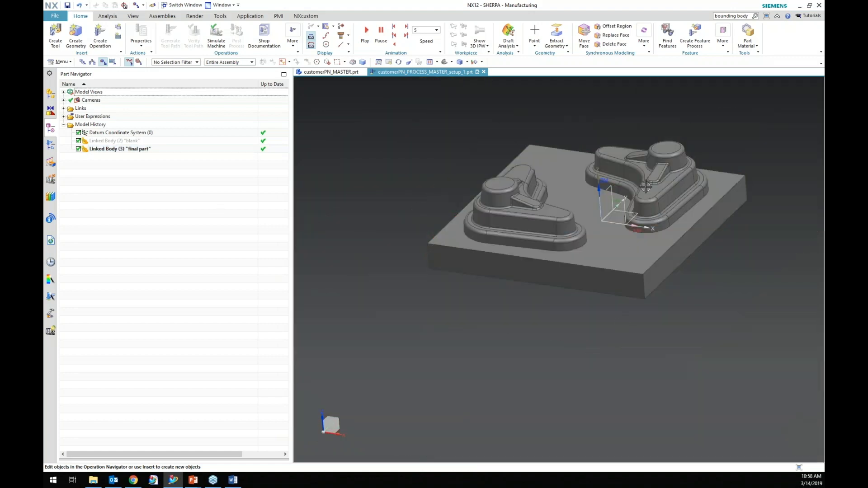
pyautogui.scroll(-2, 518, 250)
pyautogui.scroll(2, 518, 250)
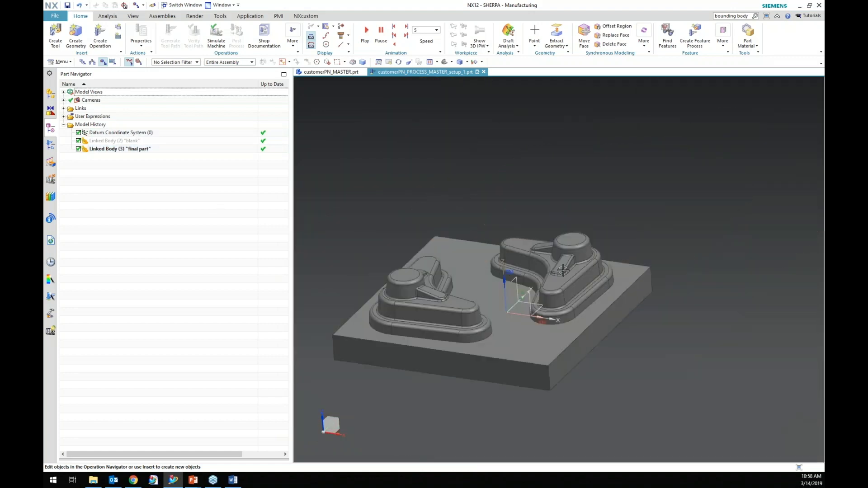
pyautogui.scroll(5, 471, 244)
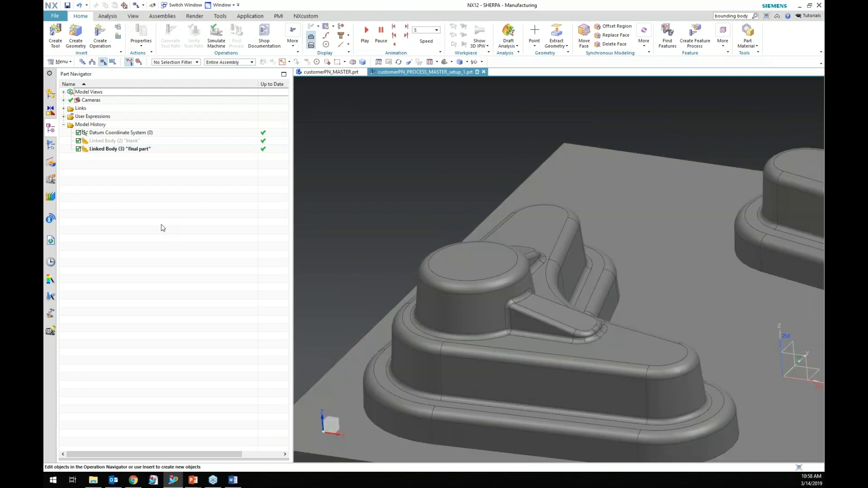
pyautogui.scroll(-4, 385, 270)
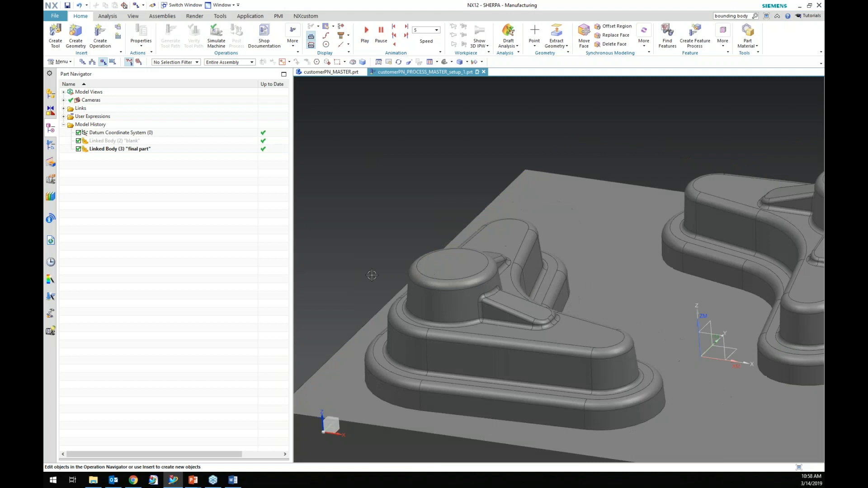
pyautogui.scroll(2, 299, 270)
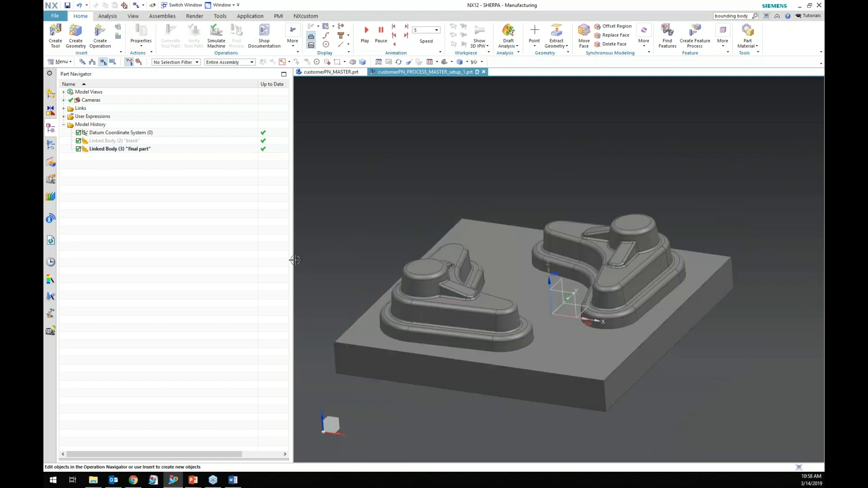
# Extract a copy of the final part body, rename it simple model, and hide the final part linked body.
pyautogui.rightClick(136, 150)
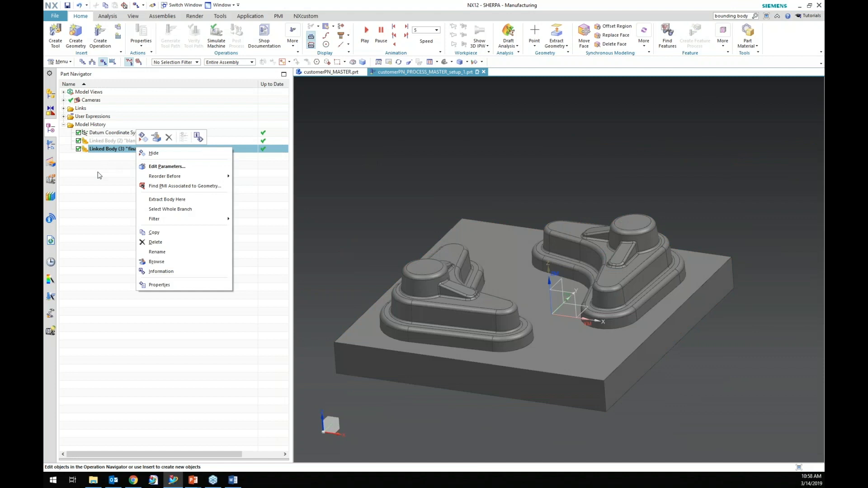
pyautogui.click(180, 202)
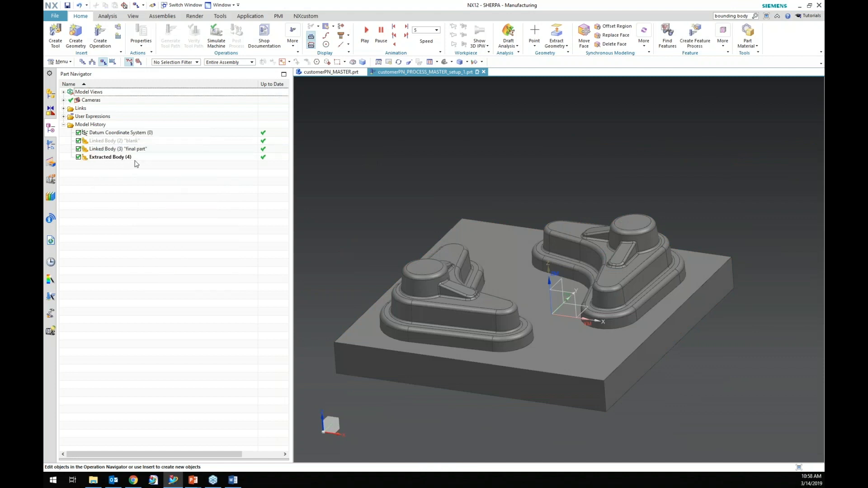
pyautogui.rightClick(134, 158)
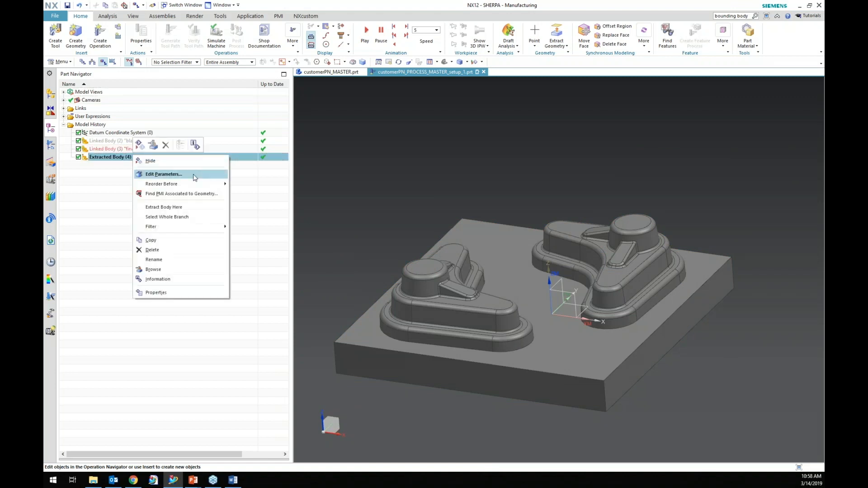
pyautogui.click(151, 261)
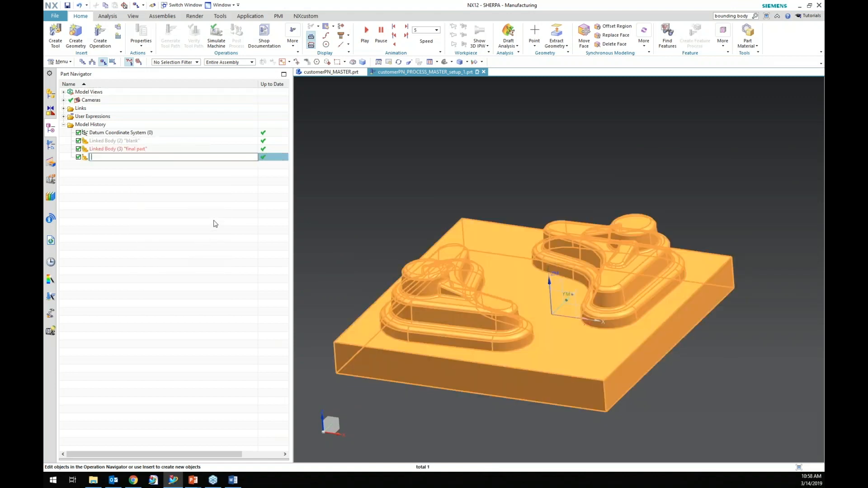
pyautogui.press('Return')
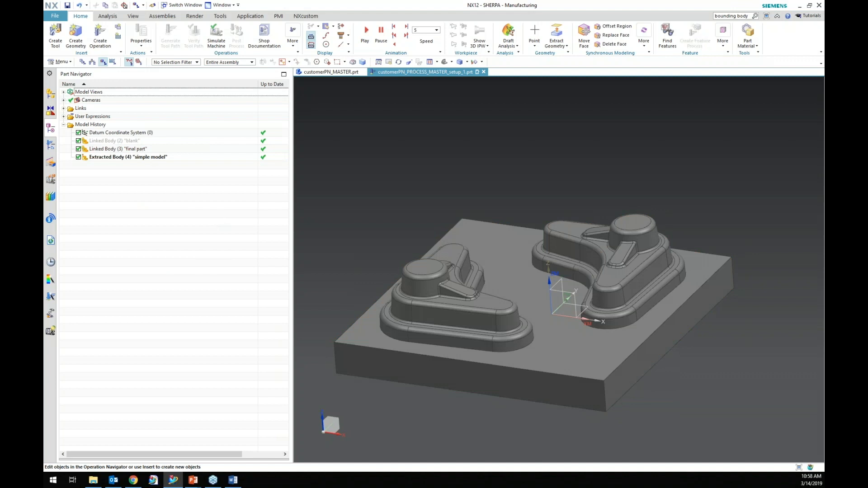
pyautogui.rightClick(142, 151)
pyautogui.click(163, 156)
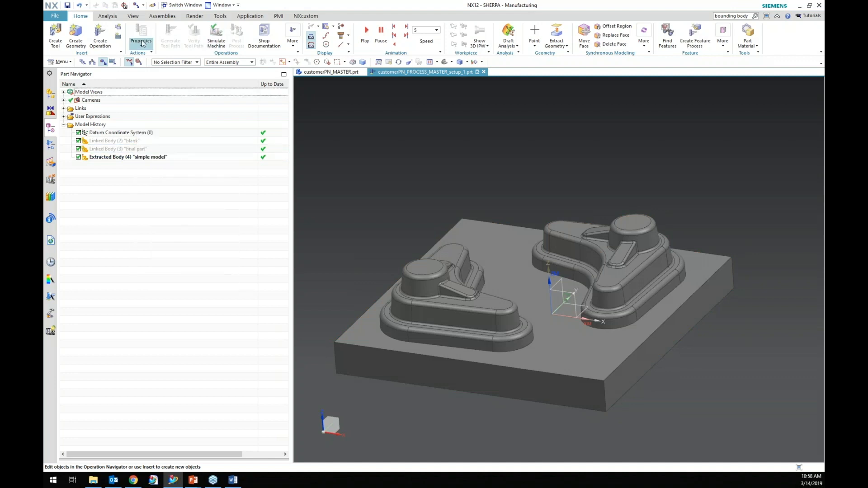
# Delete the rounded top edge faces of both cylindrical bosses on the simple model.
pyautogui.click(614, 44)
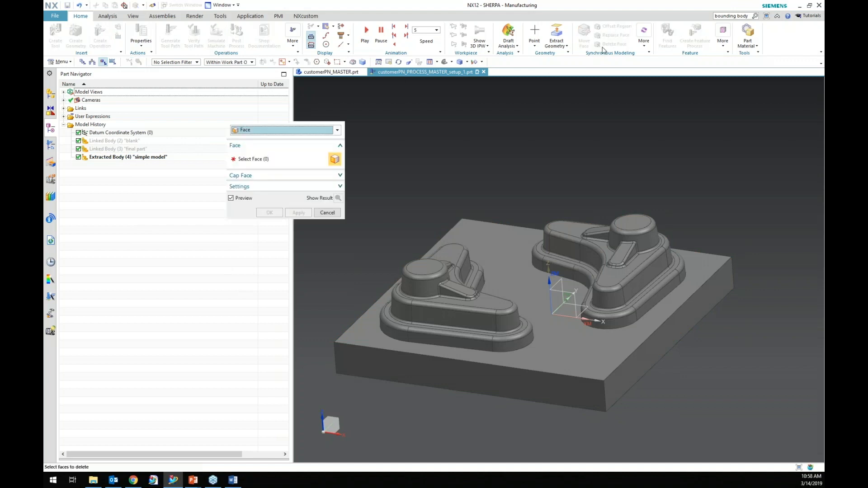
pyautogui.scroll(5, 396, 248)
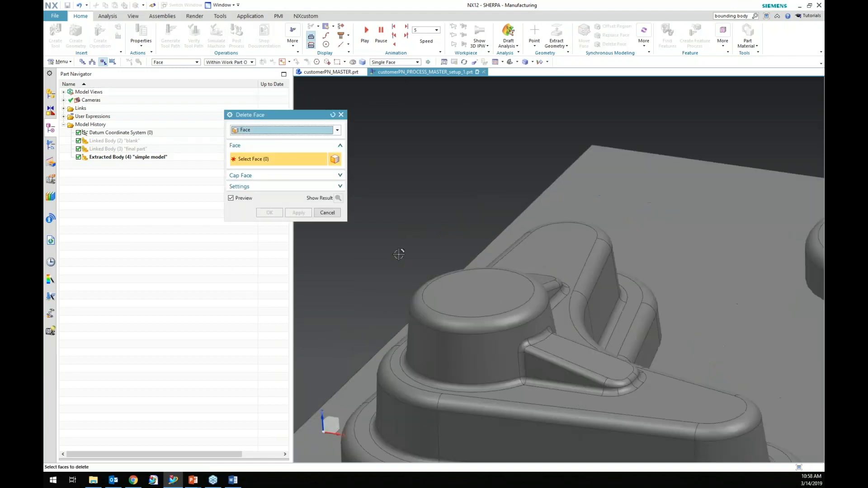
pyautogui.click(424, 312)
pyautogui.scroll(-3, 384, 288)
pyautogui.scroll(5, 661, 217)
pyautogui.click(635, 209)
pyautogui.scroll(-3, 711, 290)
pyautogui.scroll(-2, 711, 290)
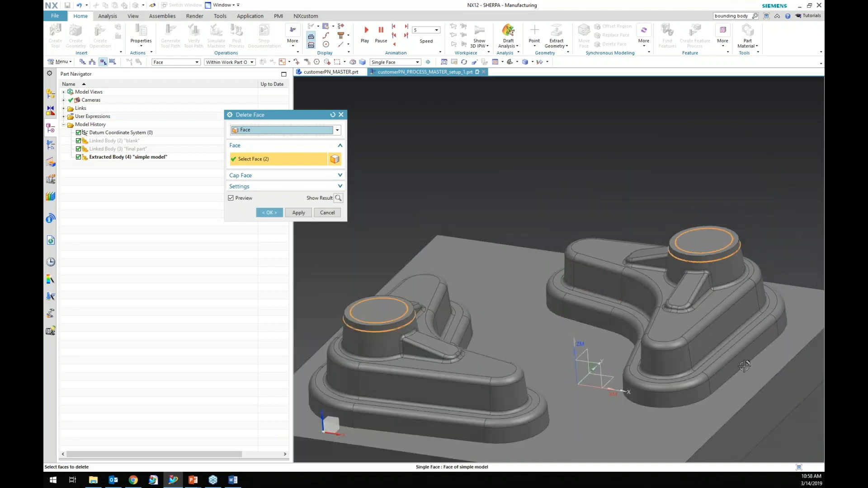
pyautogui.scroll(-3, 572, 427)
pyautogui.scroll(6, 531, 398)
pyautogui.scroll(-3, 435, 409)
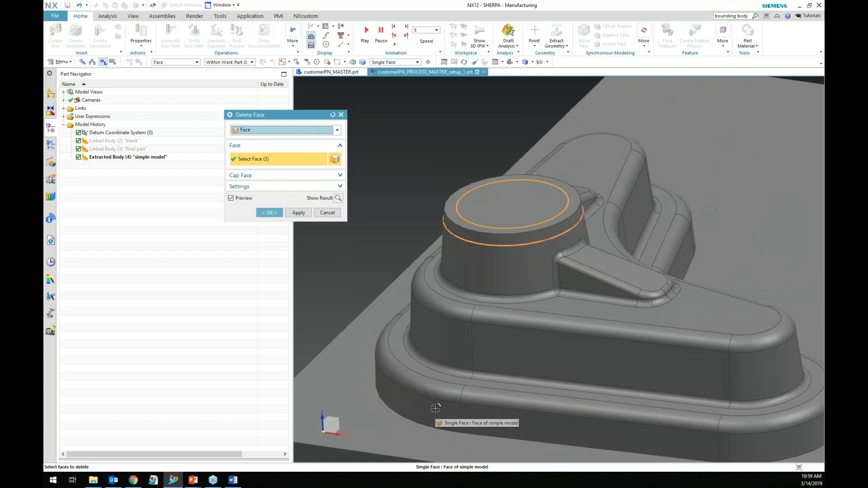
pyautogui.scroll(-3, 488, 293)
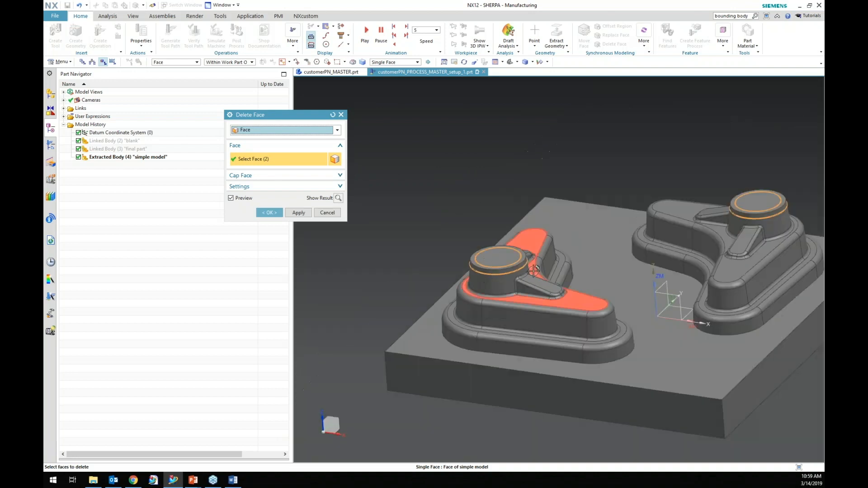
pyautogui.scroll(-3, 473, 191)
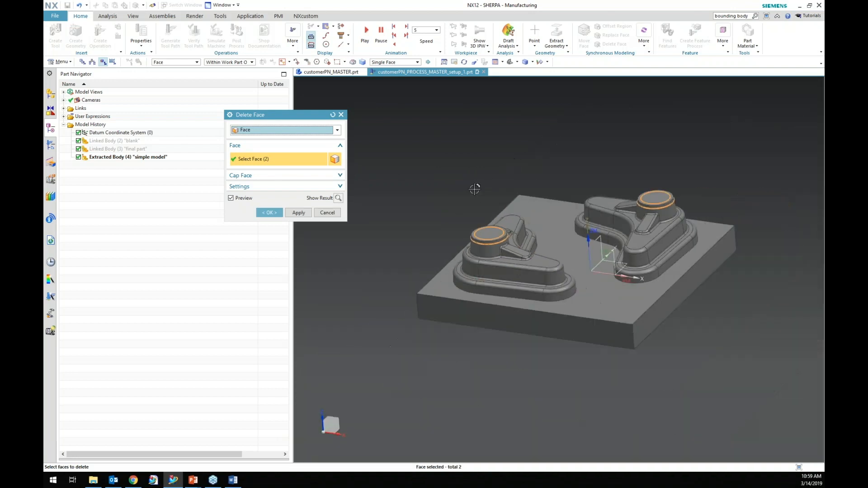
pyautogui.click(269, 213)
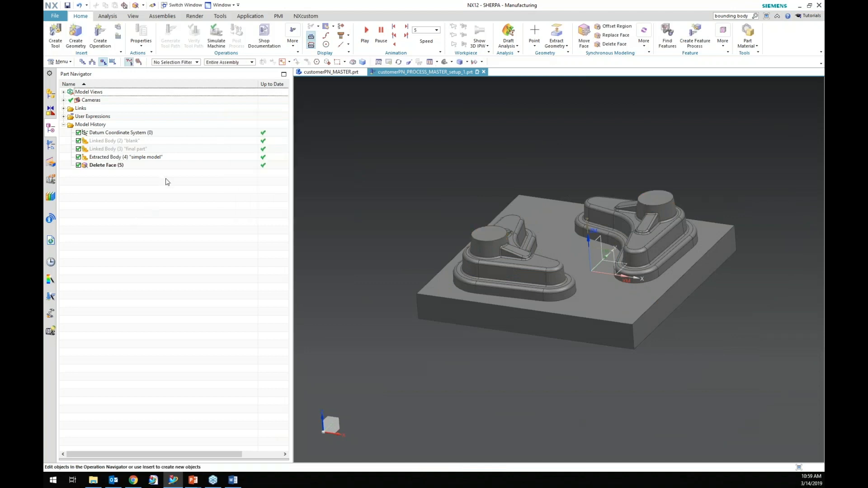
# Hide the simplified model and show the final part linked body again.
pyautogui.rightClick(145, 166)
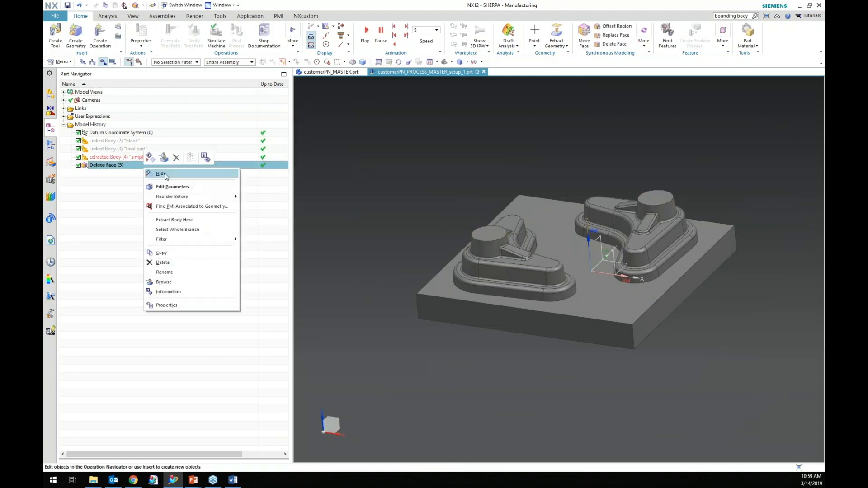
pyautogui.click(161, 174)
pyautogui.rightClick(140, 149)
pyautogui.click(161, 157)
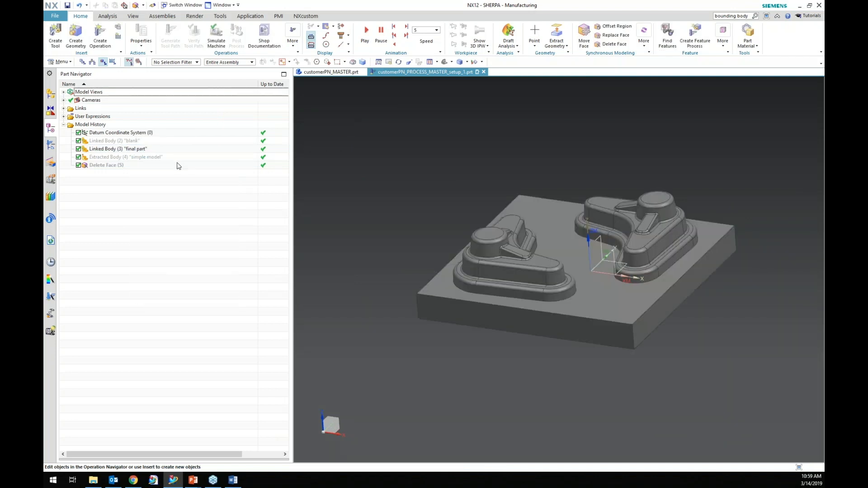
# Hide the final part linked body and show the simplified model with its deleted faces.
pyautogui.scroll(6, 500, 240)
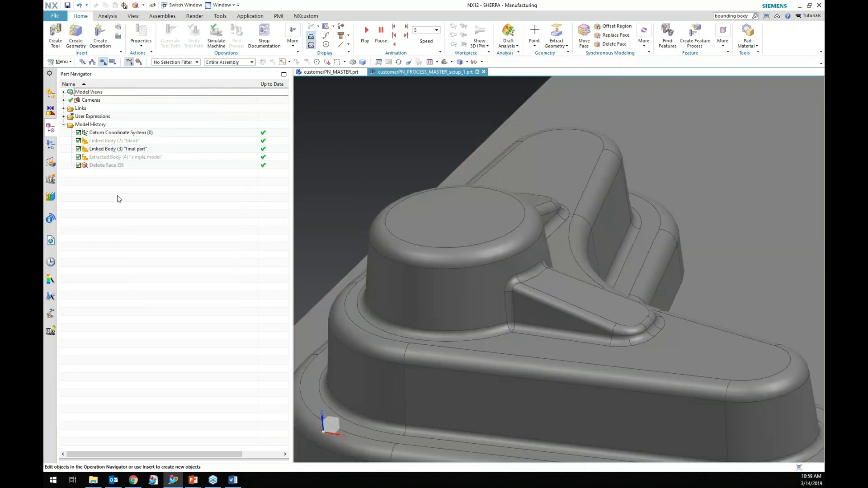
pyautogui.rightClick(130, 153)
pyautogui.click(147, 159)
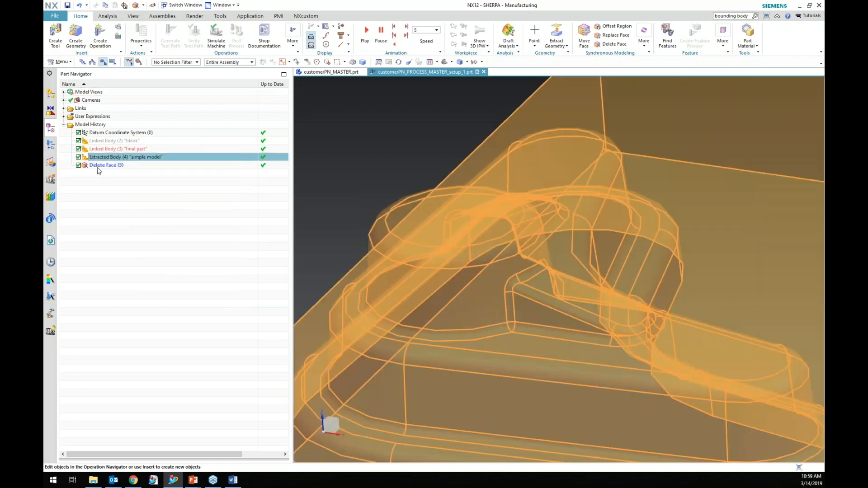
pyautogui.rightClick(139, 157)
pyautogui.click(135, 169)
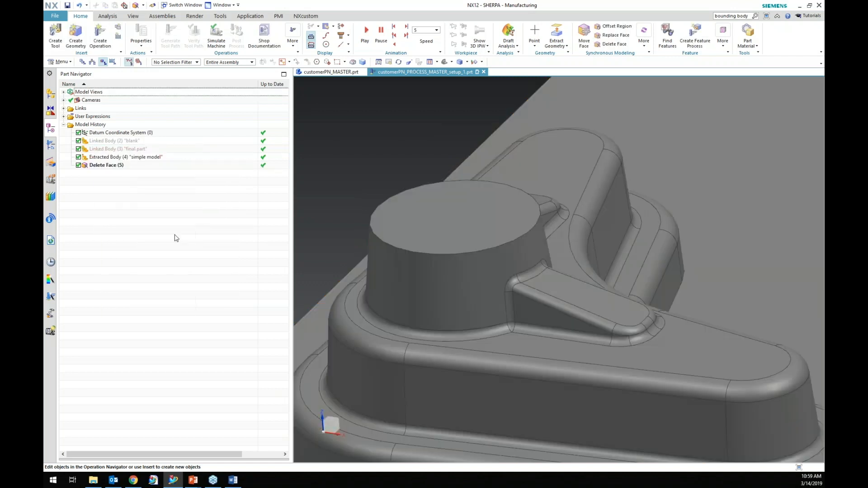
pyautogui.hotkey('ctrl', 'f')
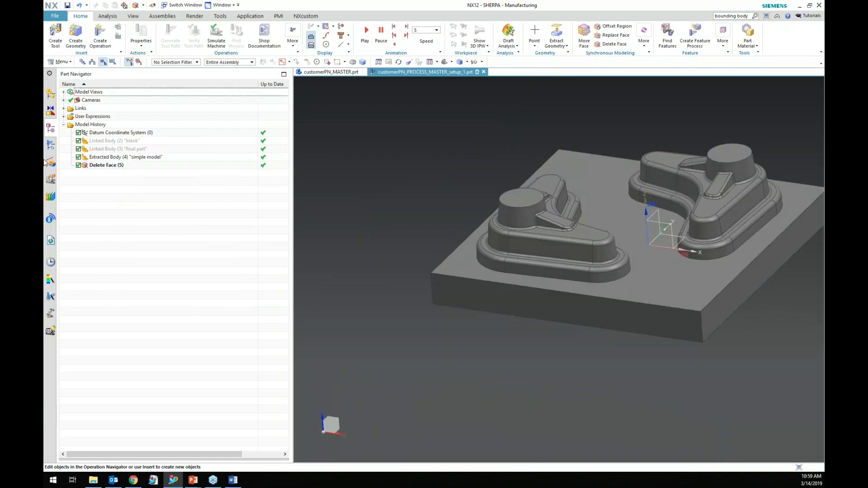
# Insert a new workpiece geometry group named simple_model under MCS_MILL in the geometry view.
pyautogui.click(55, 146)
pyautogui.rightClick(97, 117)
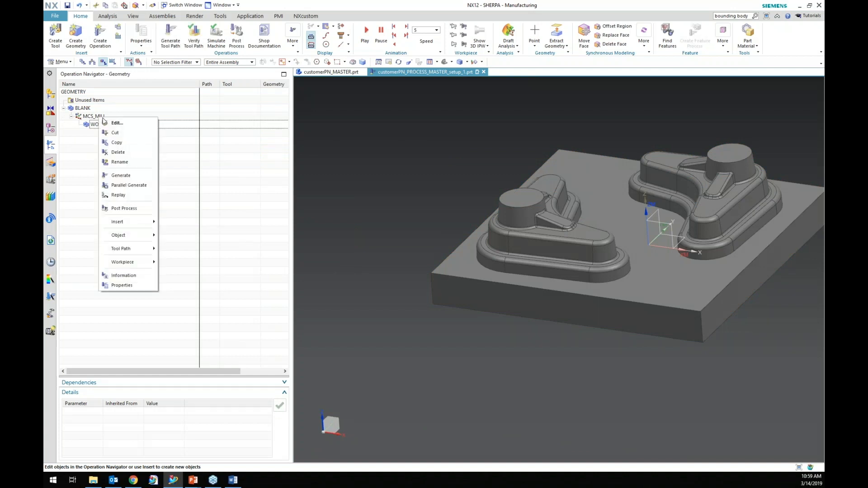
pyautogui.moveTo(119, 221)
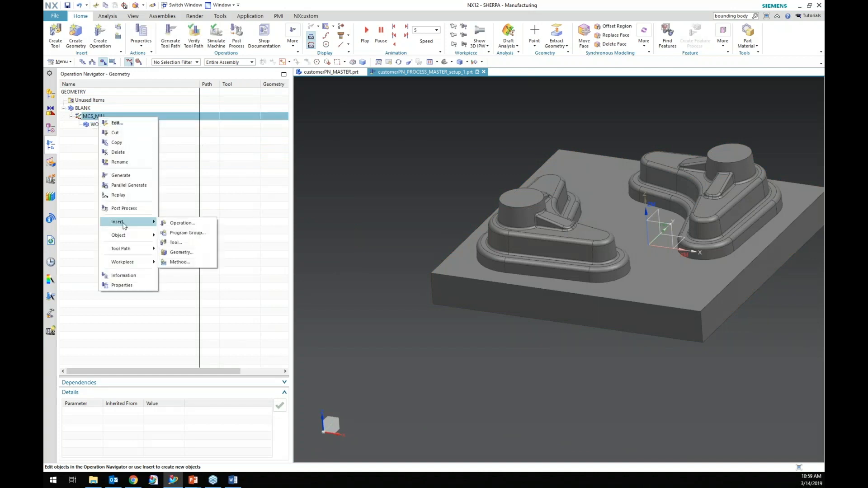
pyautogui.click(185, 252)
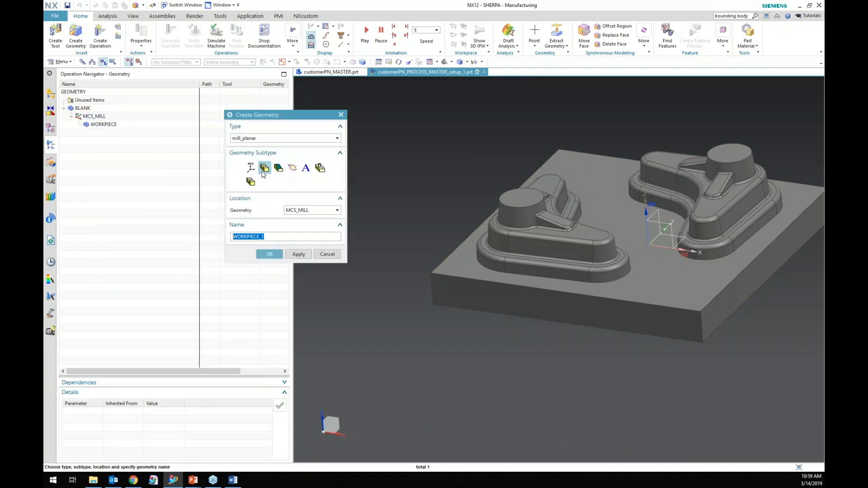
pyautogui.write('simple_model')
pyautogui.press('Return')
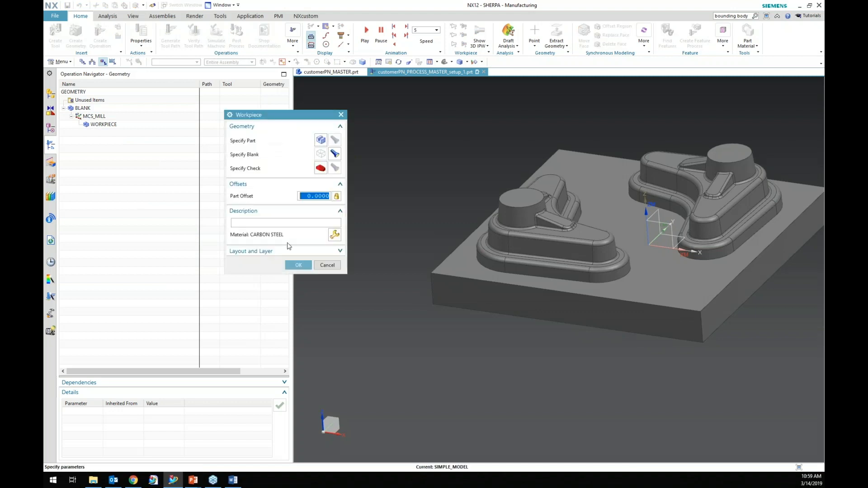
# Specify the simplified model body as the part geometry of the simple_model workpiece group.
pyautogui.click(321, 139)
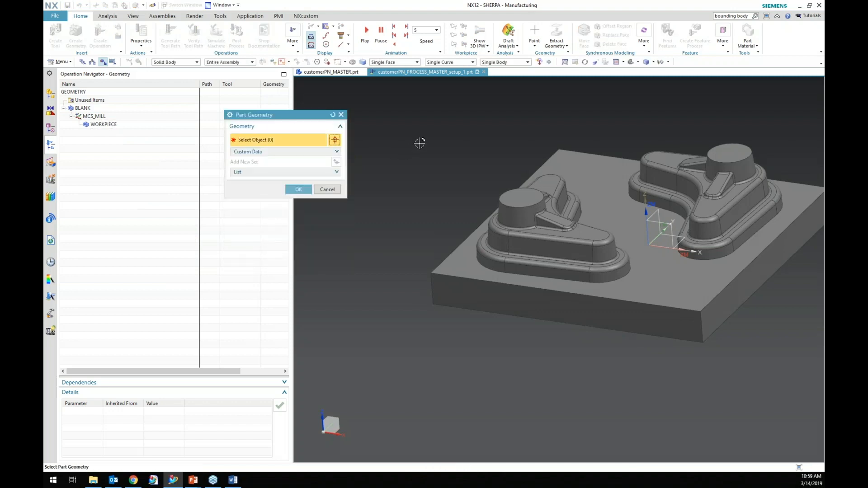
pyautogui.click(524, 190)
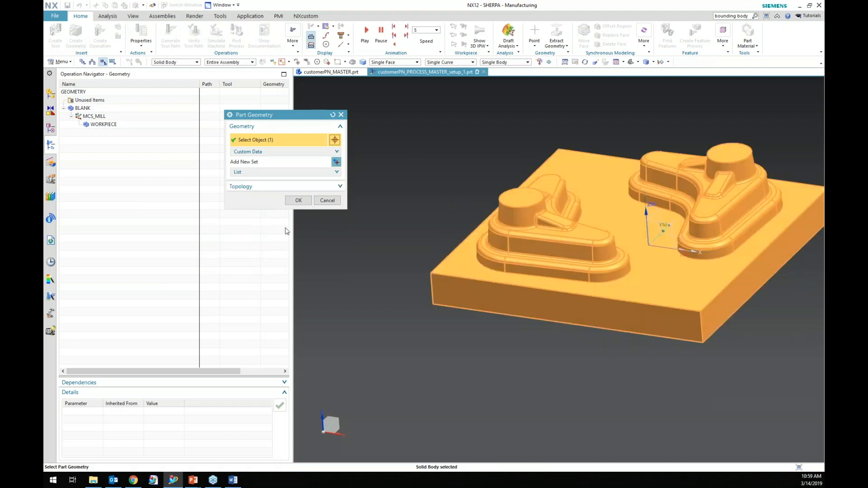
pyautogui.click(298, 201)
pyautogui.click(298, 265)
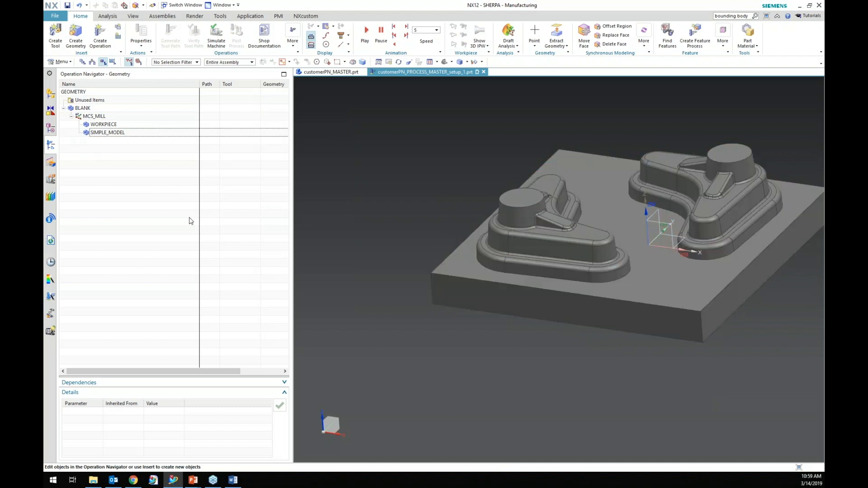
# Start a Cavity Mill operation of type mill_contour.
pyautogui.click(99, 34)
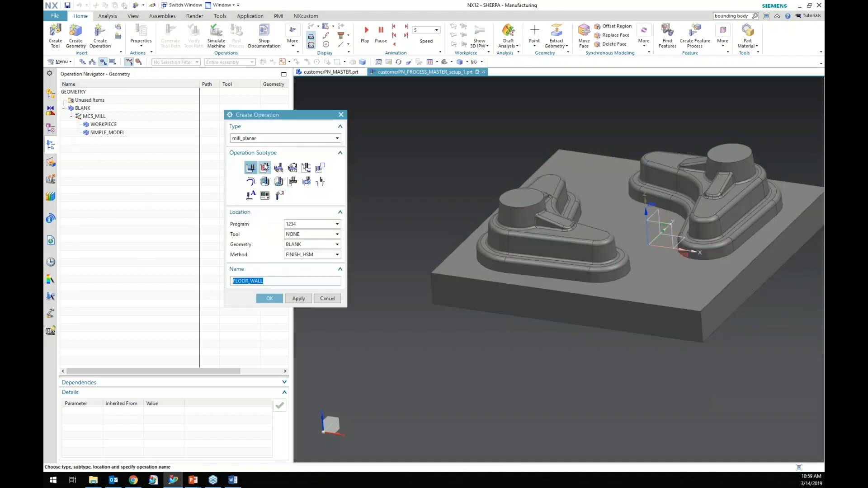
pyautogui.click(310, 138)
pyautogui.click(254, 156)
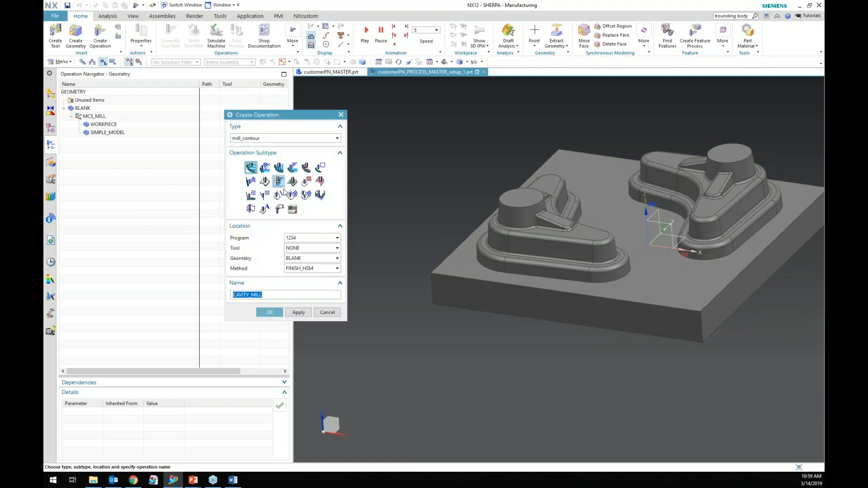
pyautogui.click(270, 311)
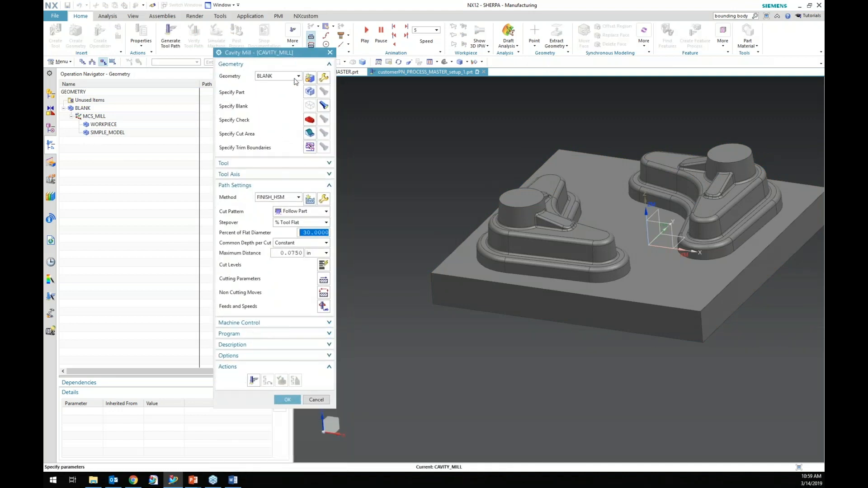
# Try setting the operation's geometry parent to SIMPLE_MODEL and WORKPIECE, and cancel the operation.
pyautogui.click(294, 78)
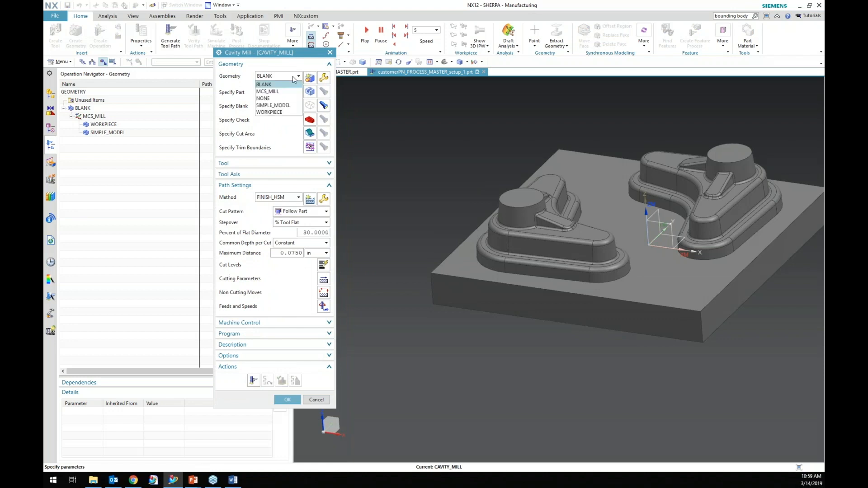
pyautogui.click(277, 106)
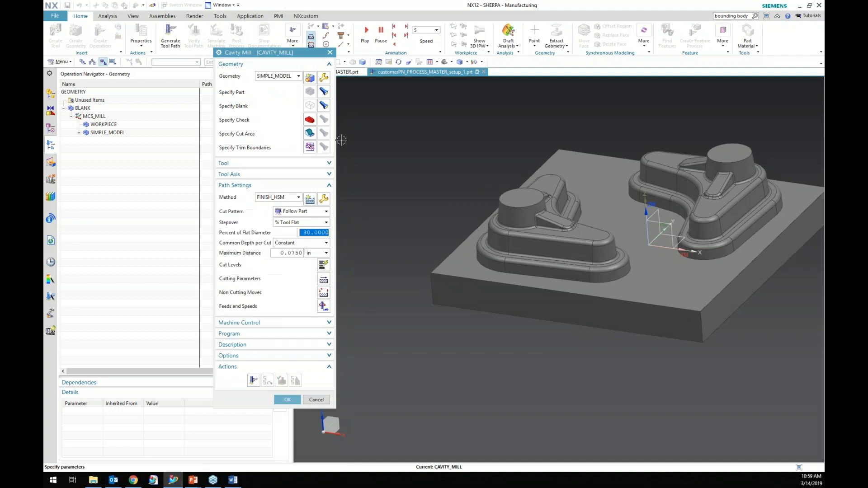
pyautogui.click(281, 76)
pyautogui.click(281, 112)
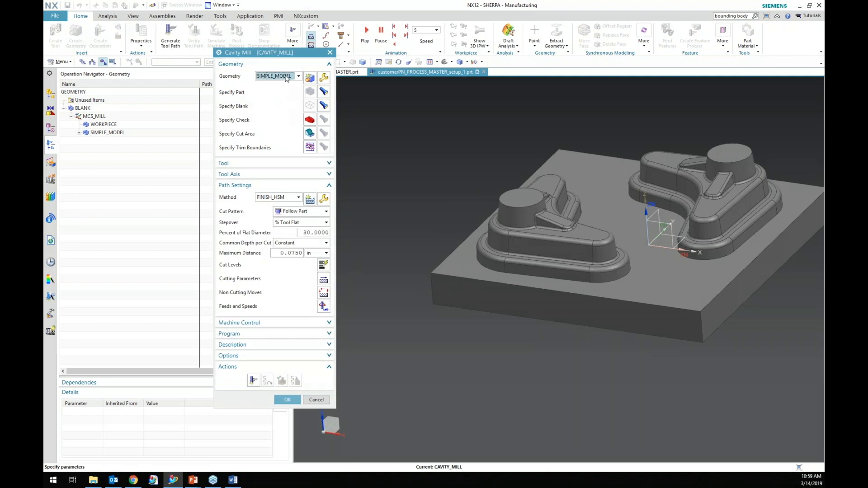
pyautogui.click(287, 77)
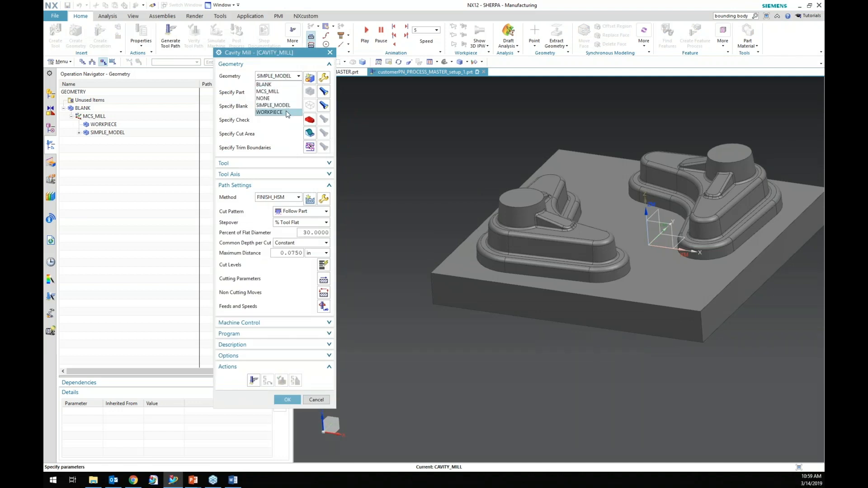
pyautogui.click(286, 113)
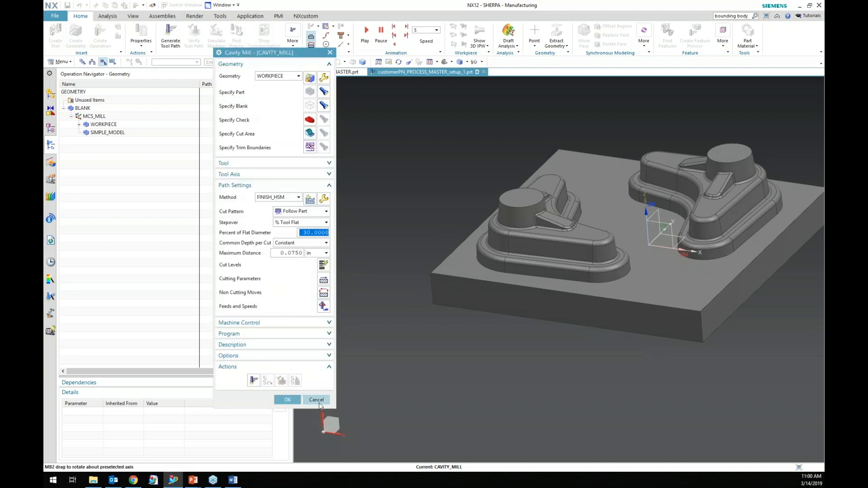
pyautogui.click(319, 401)
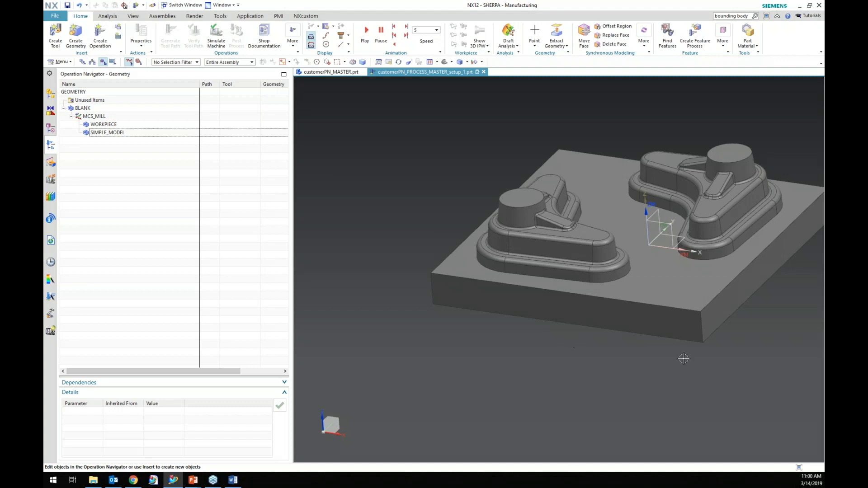
pyautogui.hotkey('ctrl', 'f')
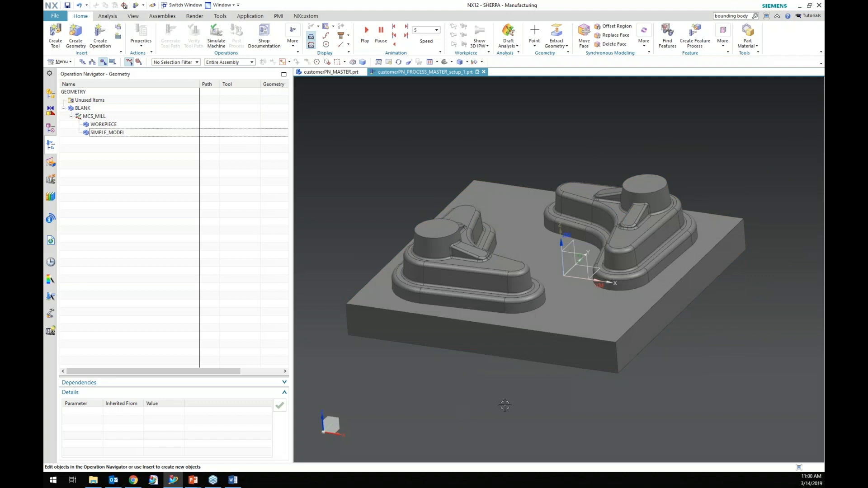
pyautogui.click(163, 16)
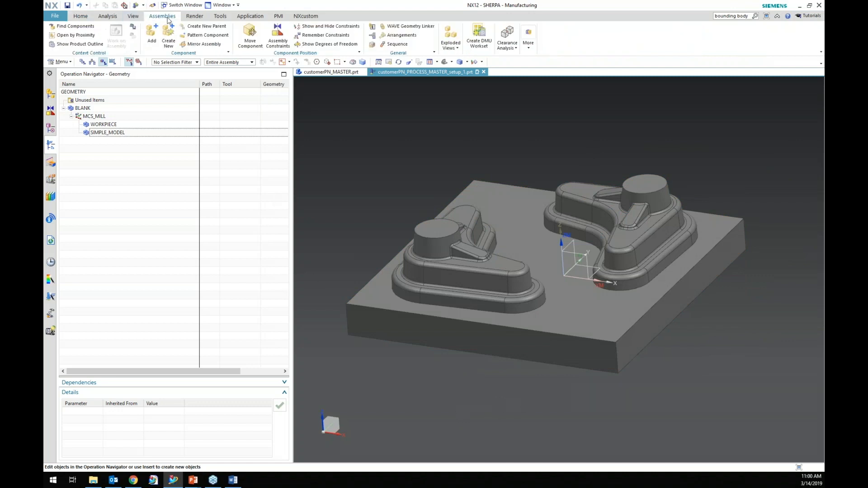
pyautogui.click(409, 29)
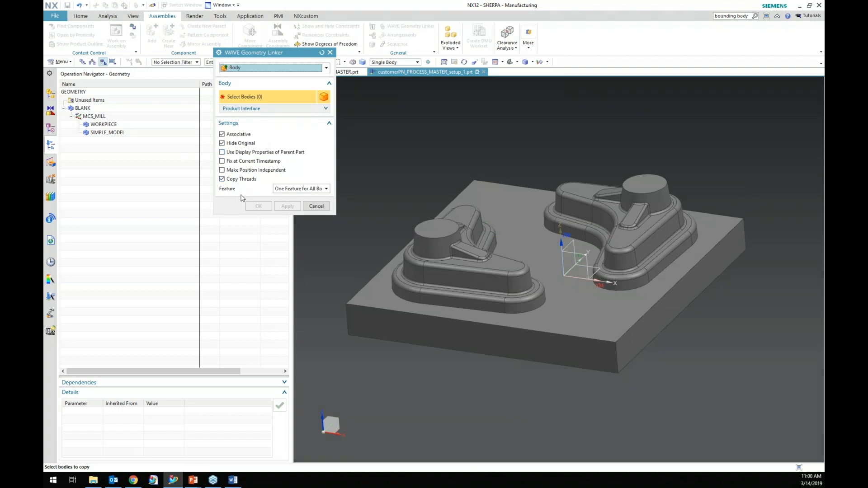
pyautogui.click(316, 206)
# Select the SIMPLE_MODEL geometry group to inspect its highlighted geometry.
pyautogui.click(111, 132)
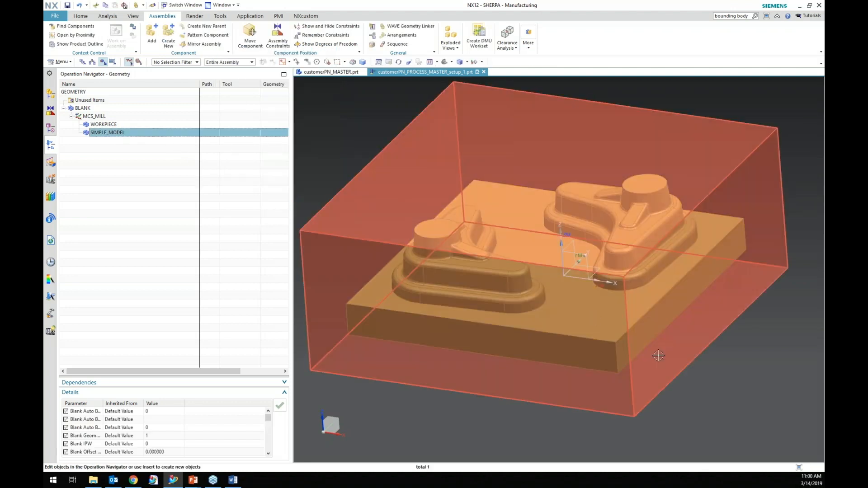
pyautogui.click(140, 192)
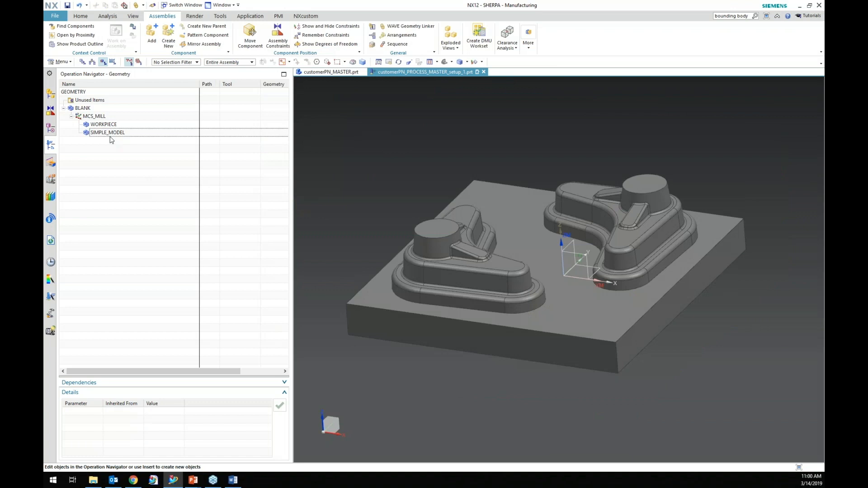
pyautogui.click(110, 134)
# Switch to the master part in Modeling, orbit to examine its body, and return to the setup part.
pyautogui.click(163, 213)
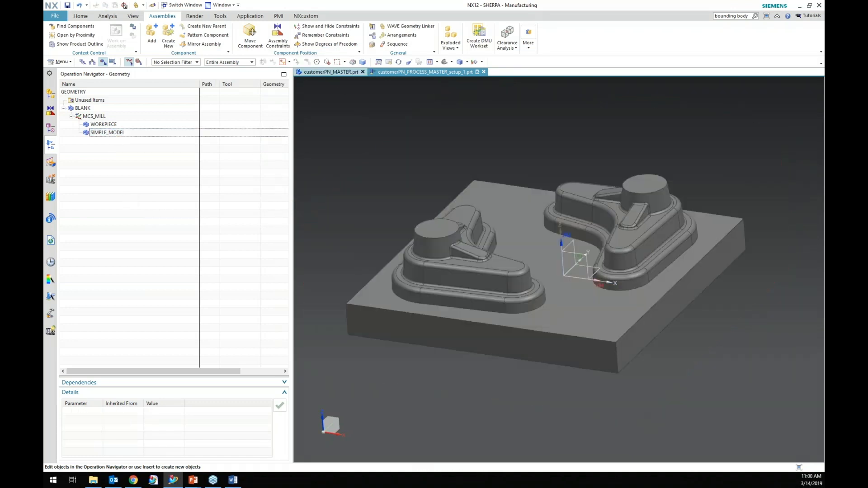
pyautogui.hotkey('ctrl', 'm')
pyautogui.moveTo(479, 353); pyautogui.dragTo(397, 346, button='middle')
pyautogui.scroll(5, 435, 242)
pyautogui.scroll(-5, 435, 243)
pyautogui.moveTo(703, 407); pyautogui.dragTo(454, 303, button='middle')
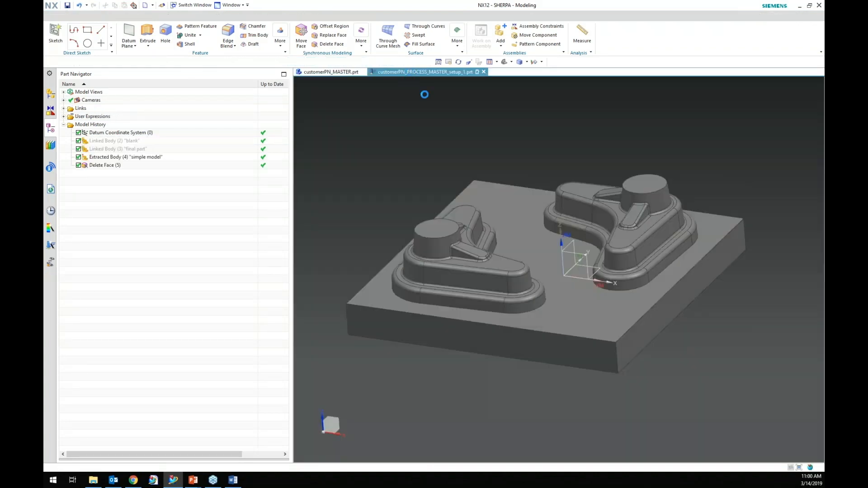
pyautogui.click(408, 72)
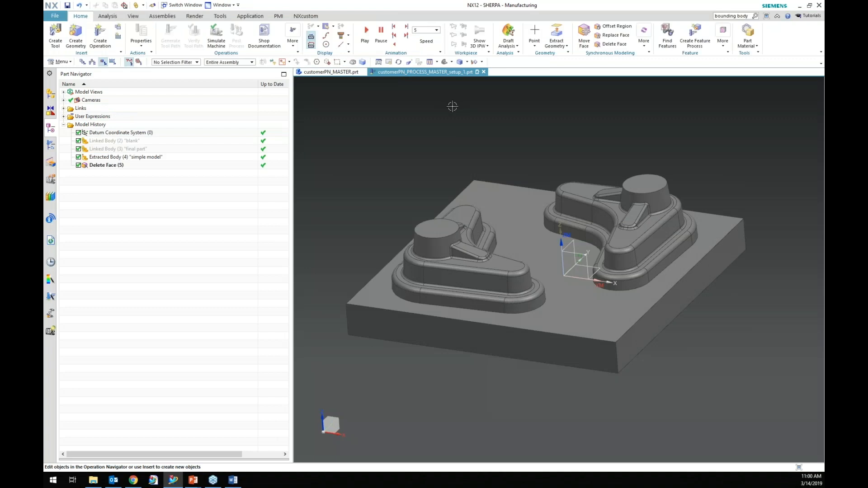